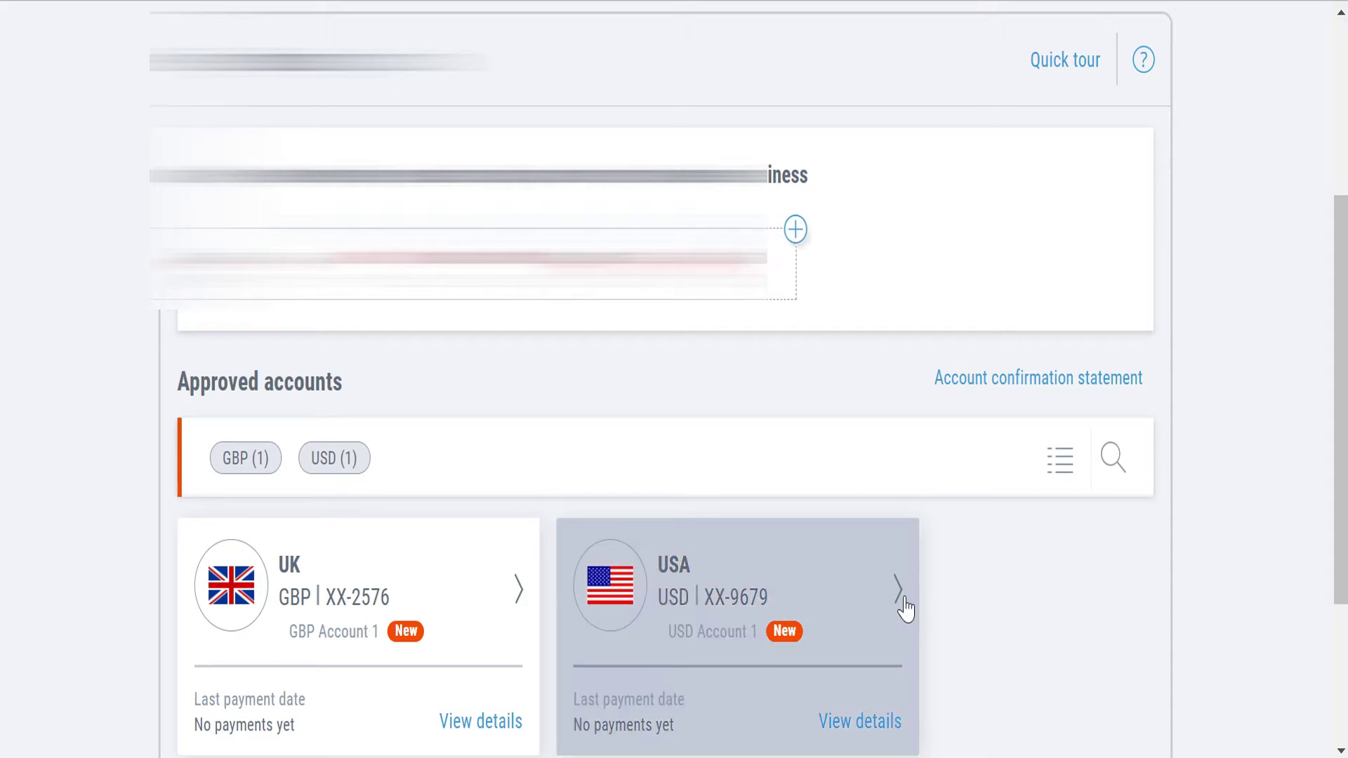
View the bank details of the approved USA receiving account under Approved accounts
scroll(906, 608, down, 3)
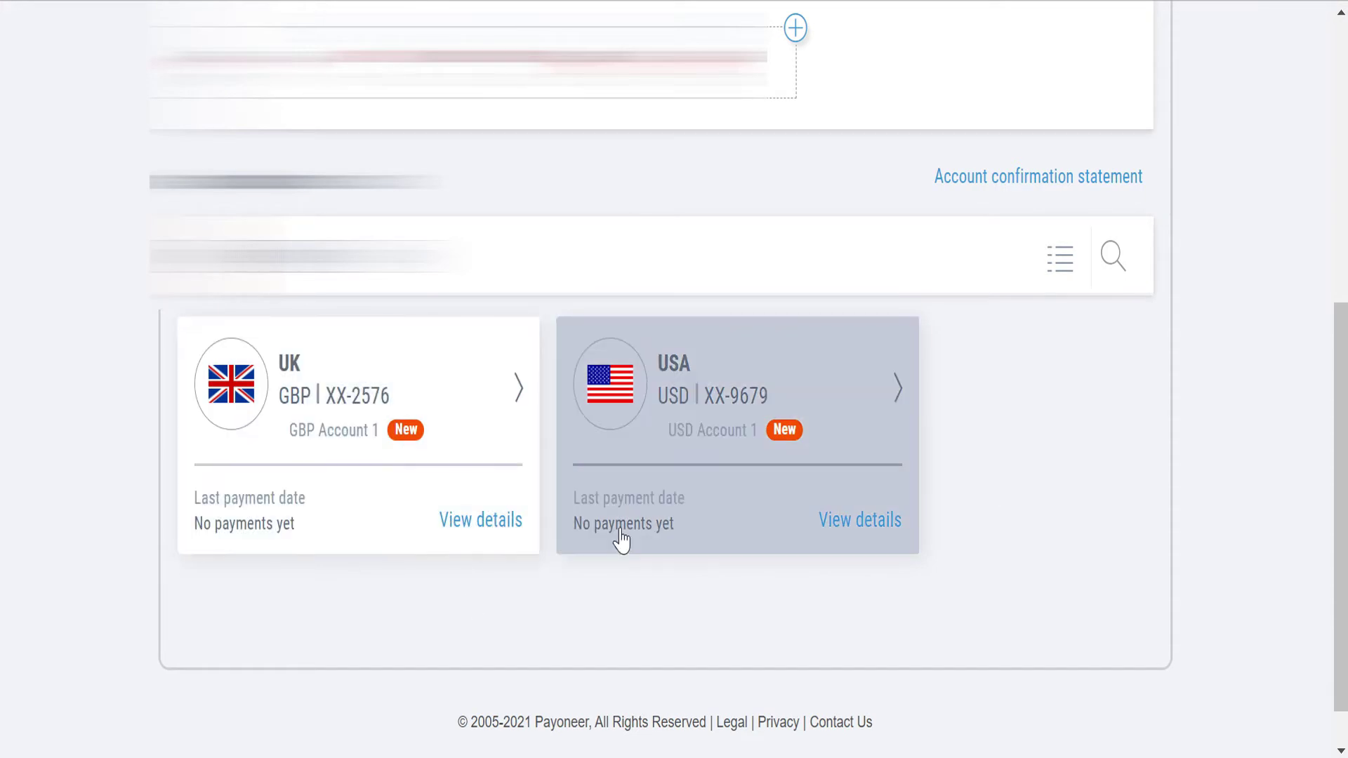
click(860, 521)
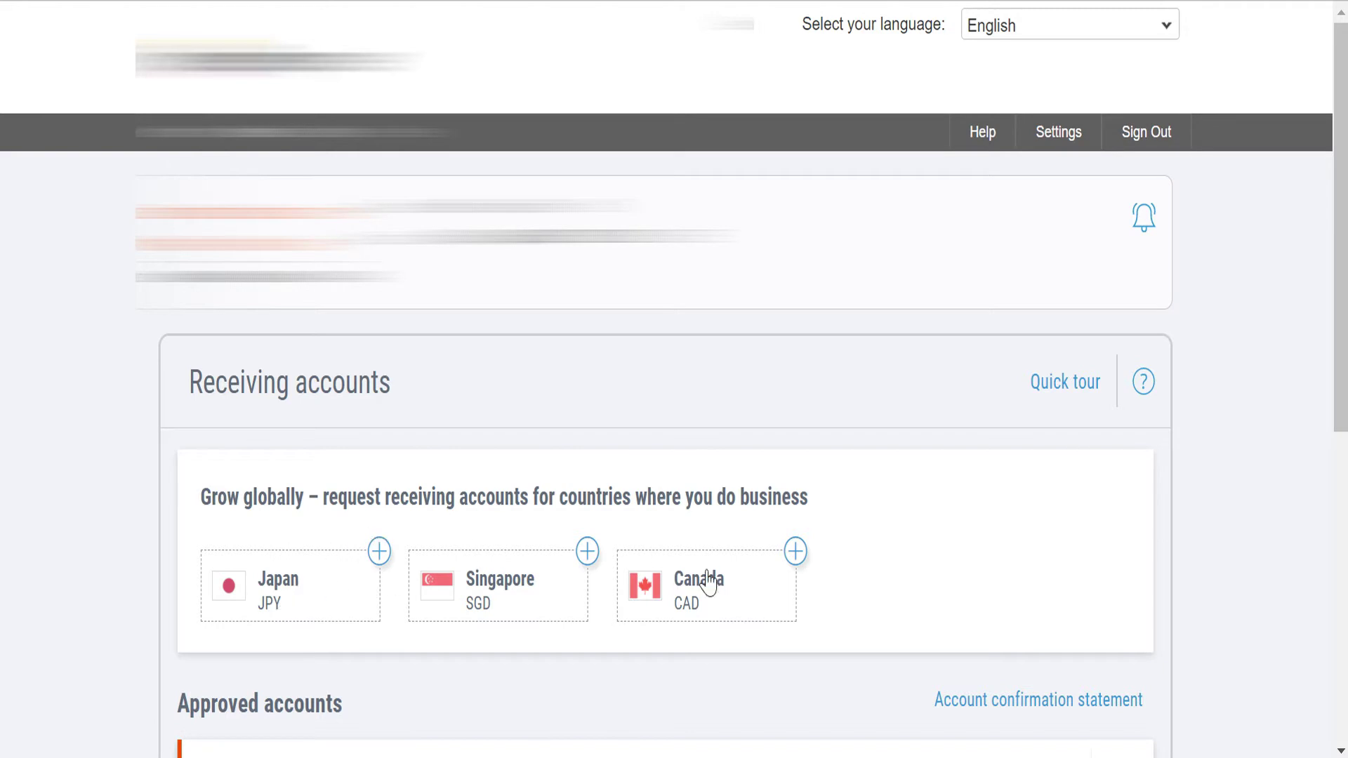
scroll(708, 581, down, 5)
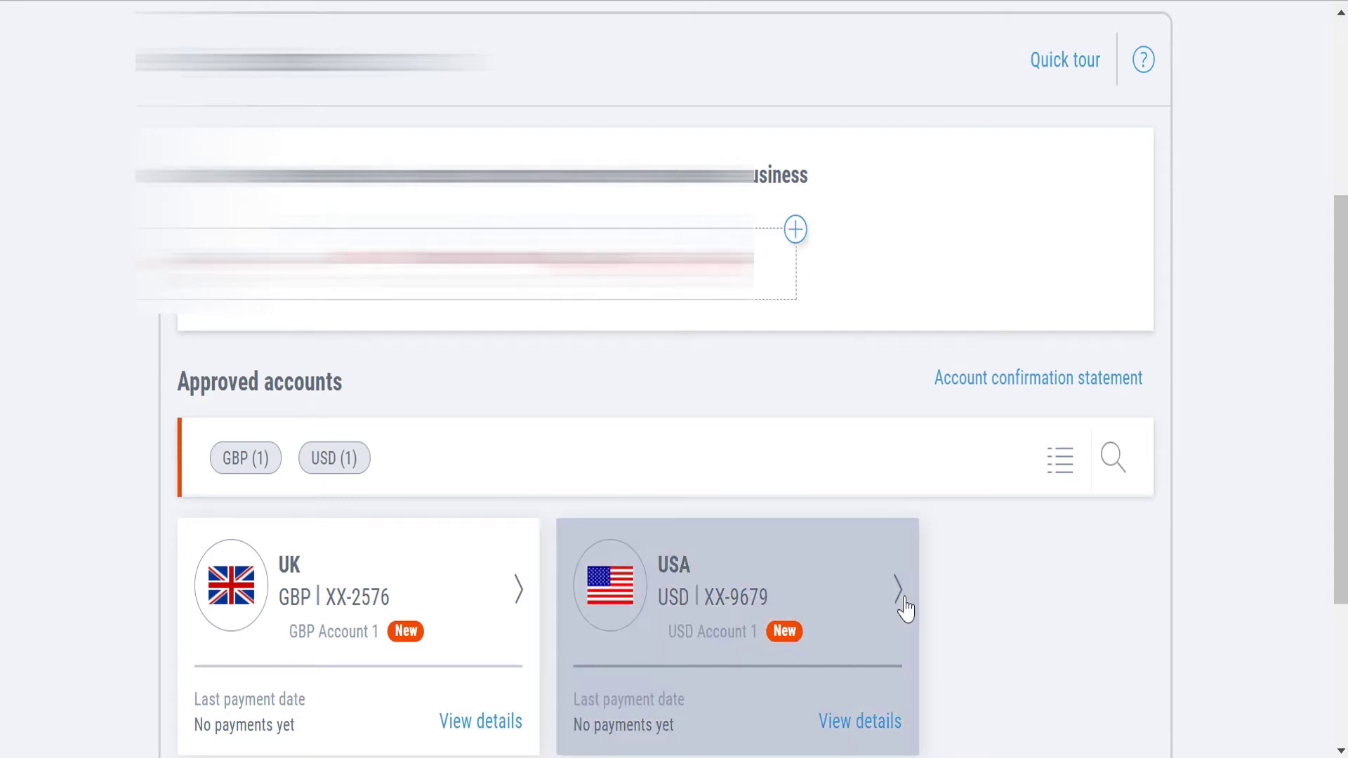
scroll(906, 610, down, 3)
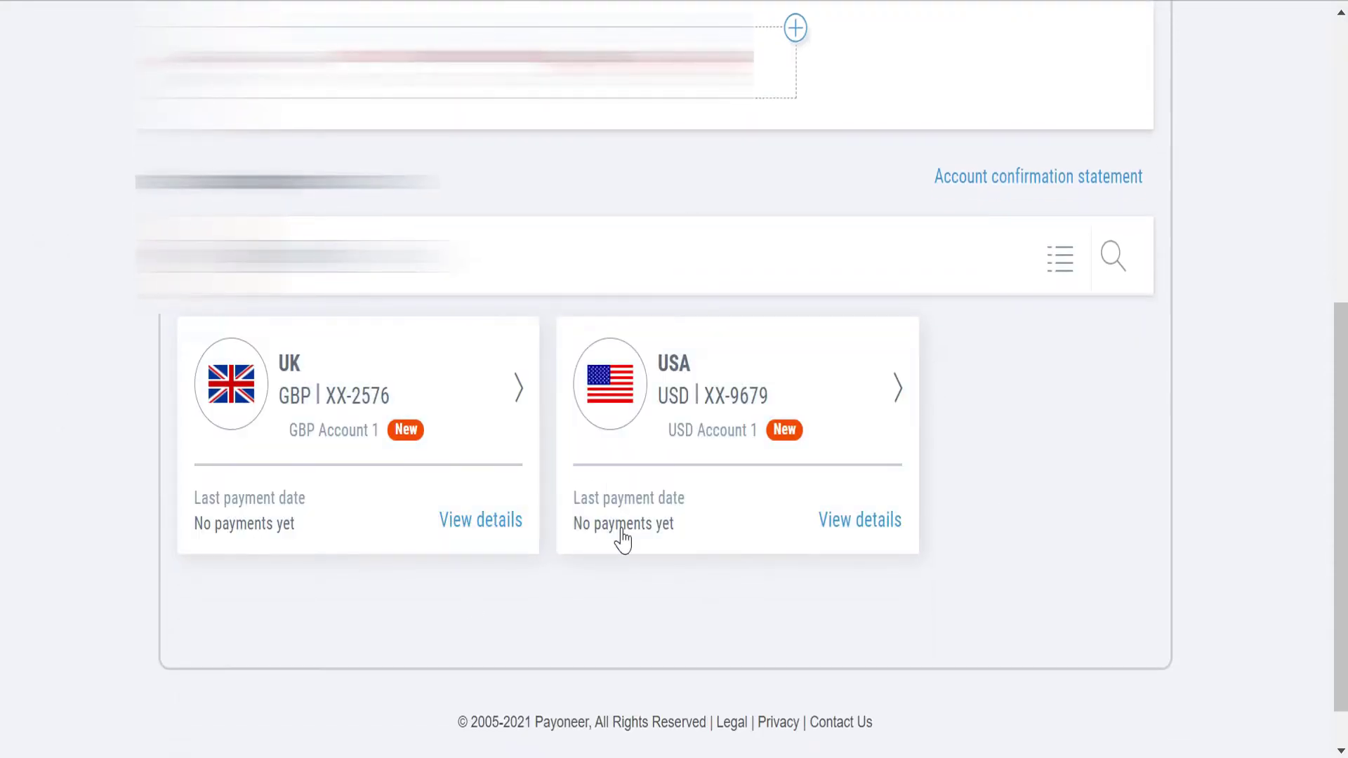
click(737, 457)
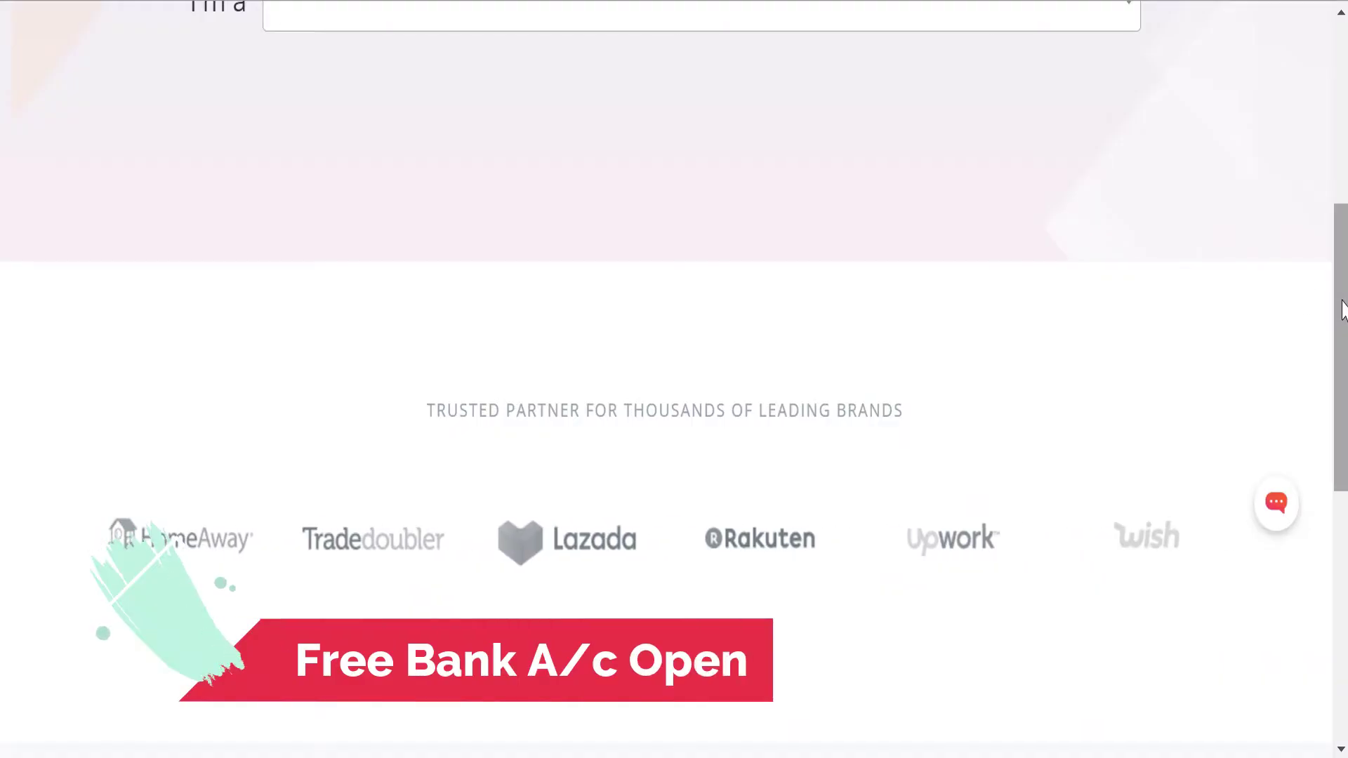
Choose Individual in the account-finder's I'm a dropdown
scroll(1343, 491, down, 3)
scroll(1344, 534, down, 4)
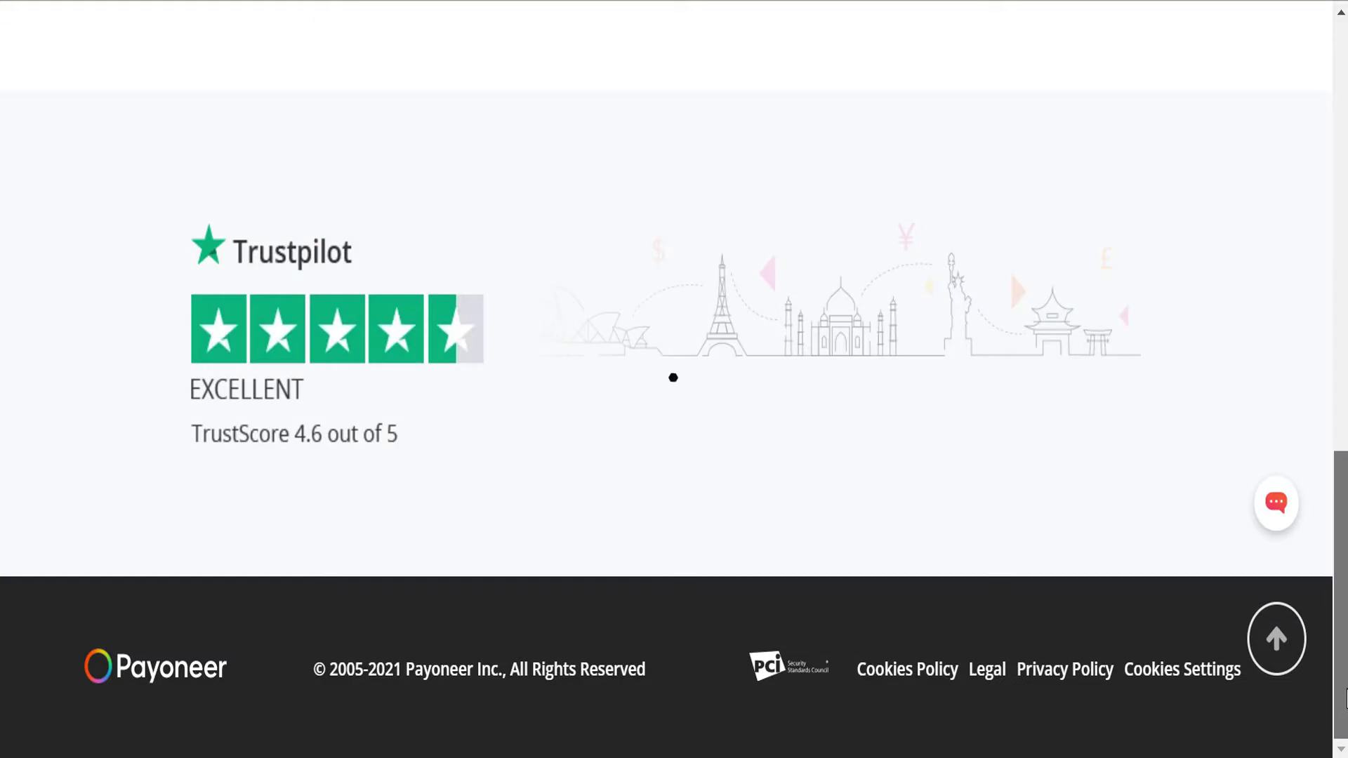
scroll(1338, 344, up, 10)
scroll(1338, 344, up, 5)
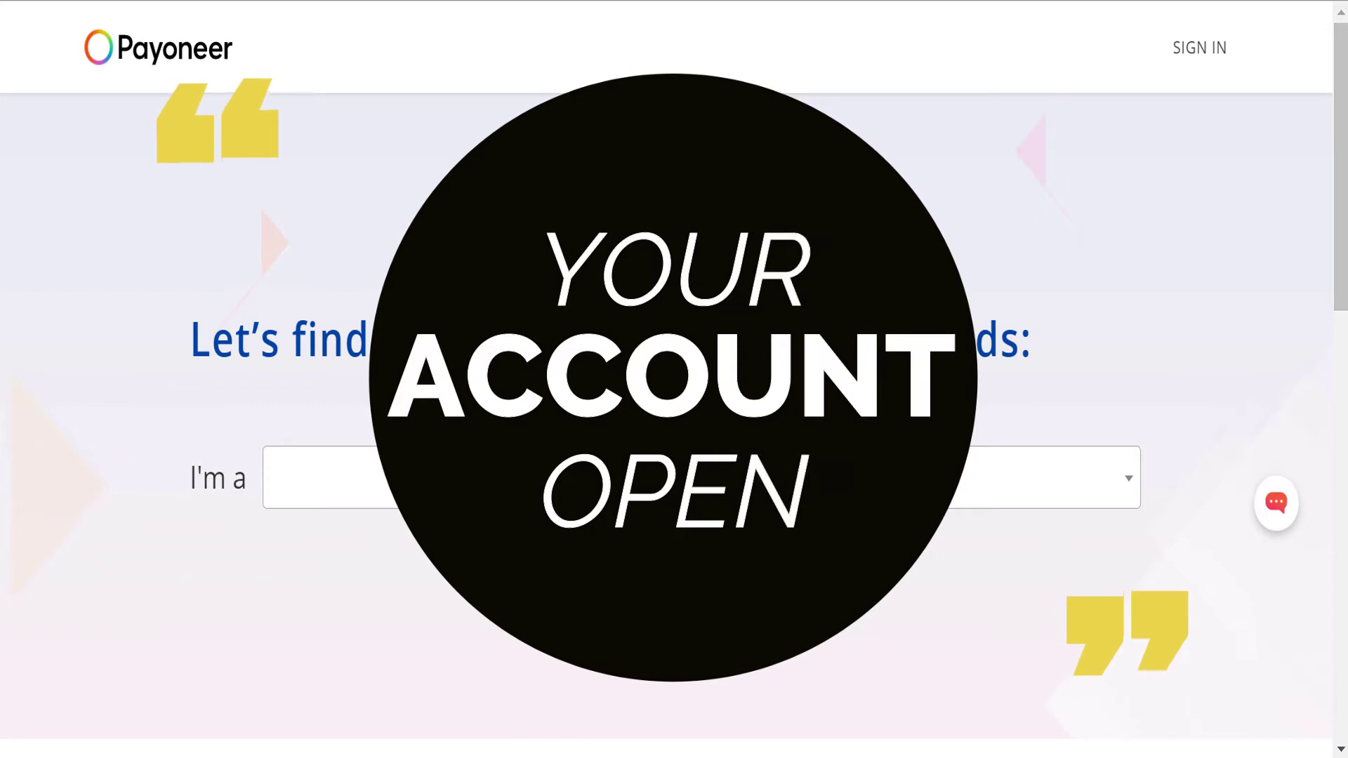
click(675, 477)
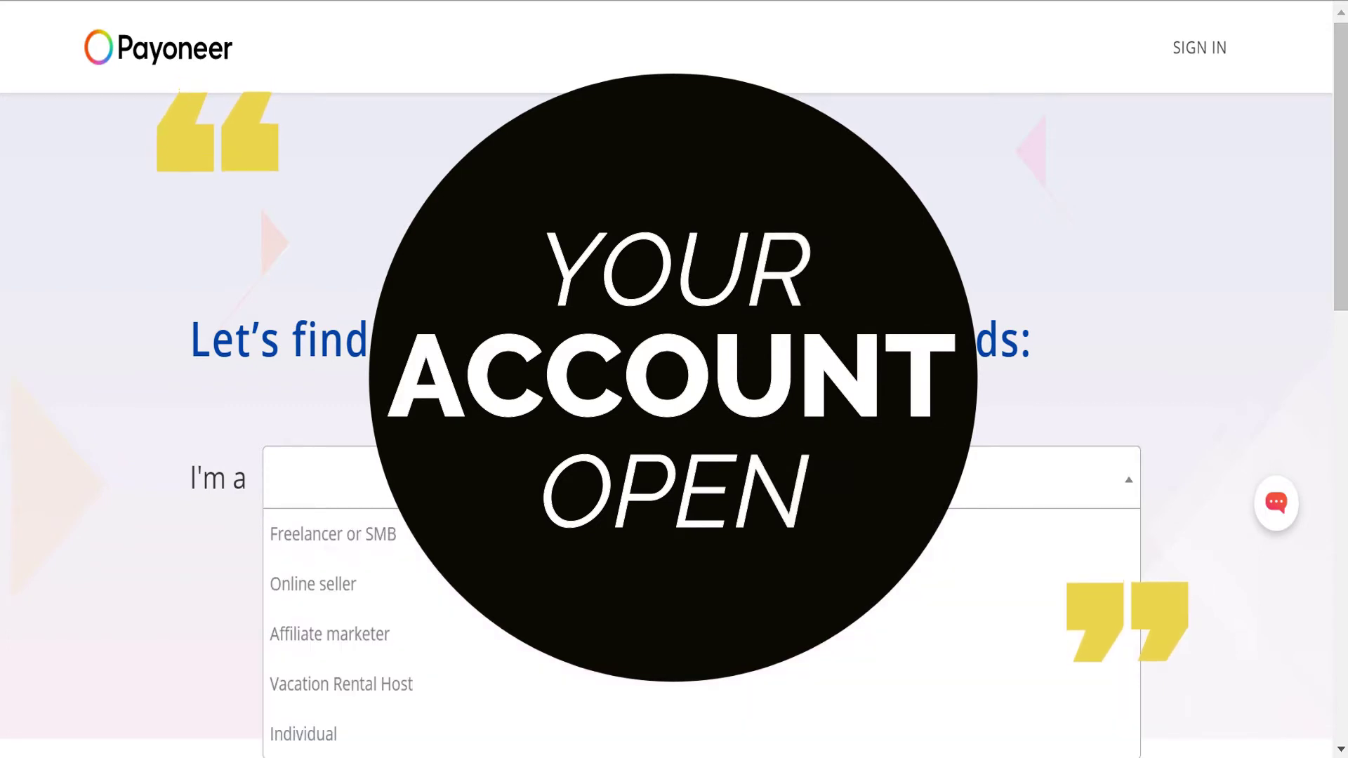
key(Down)
key(Down)
key(Down)
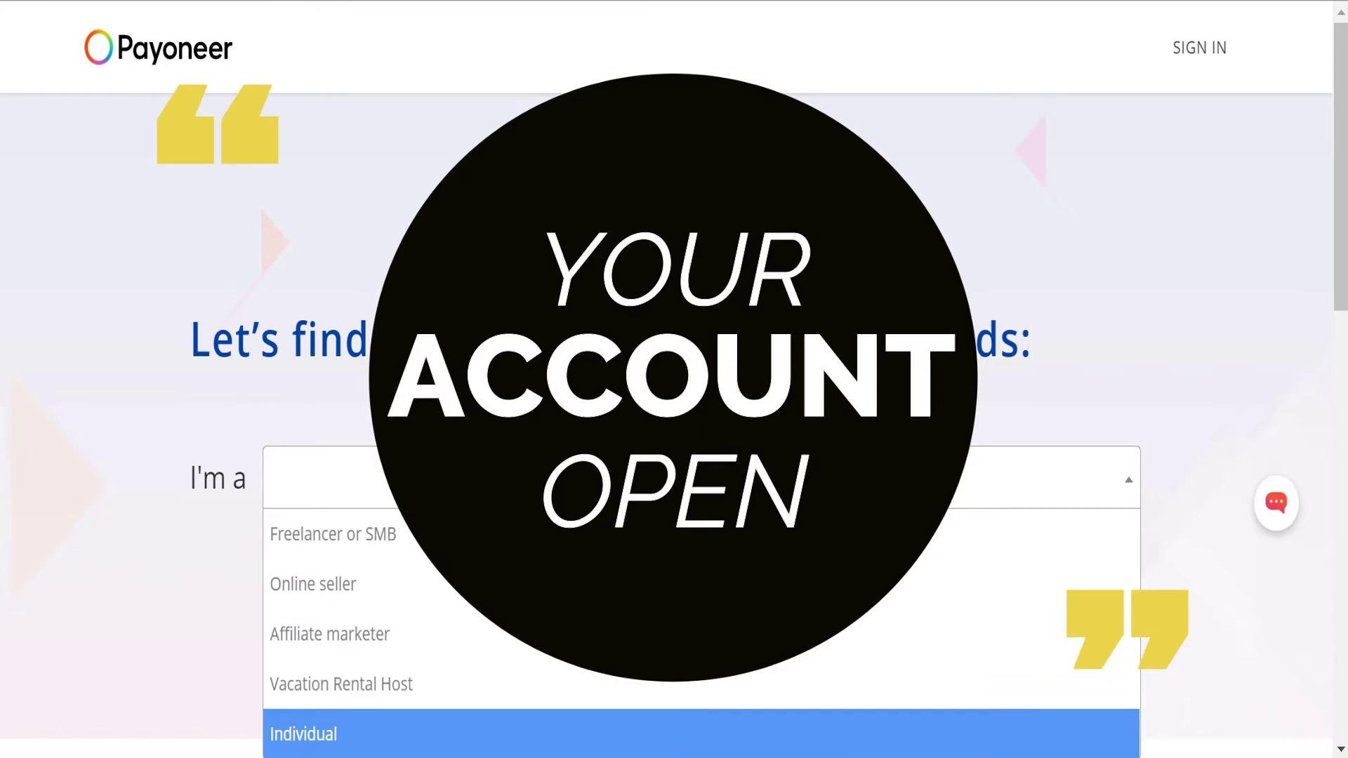
key(Up)
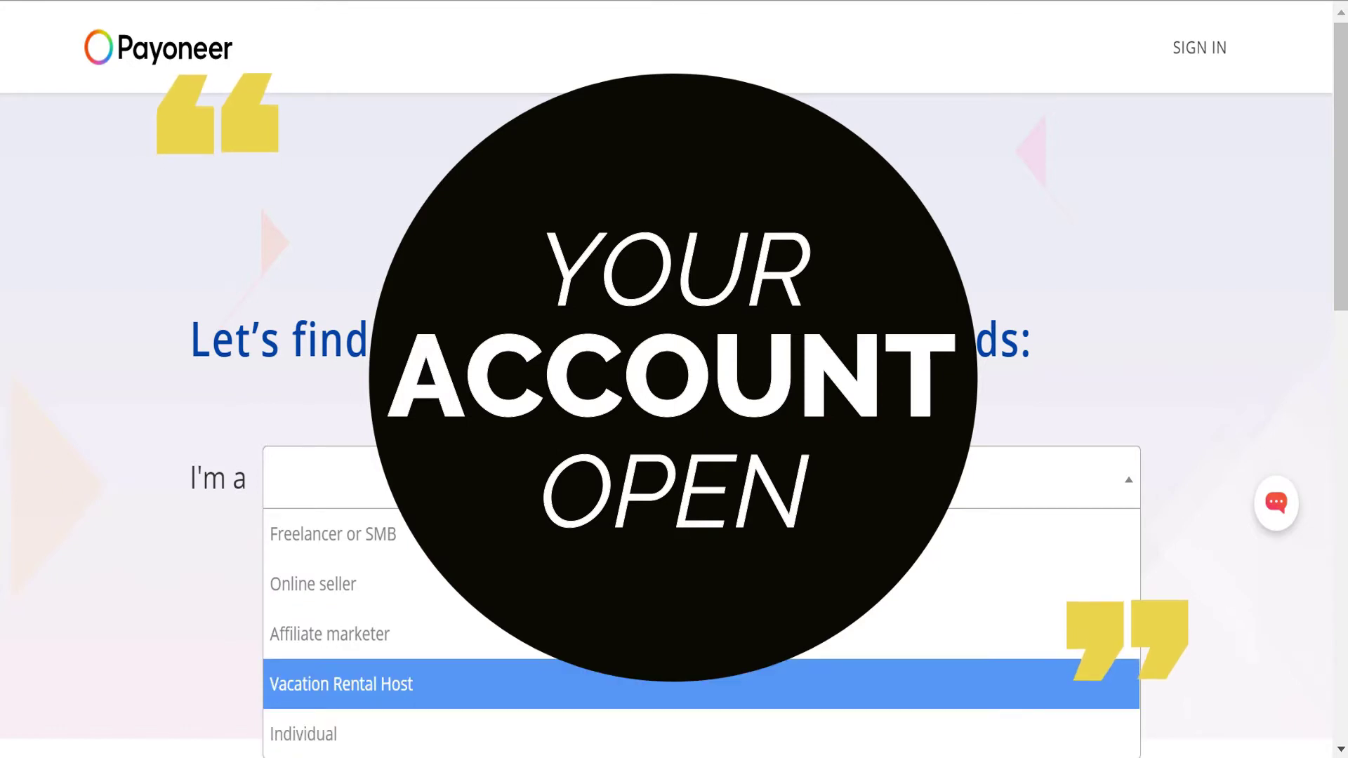
key(Down)
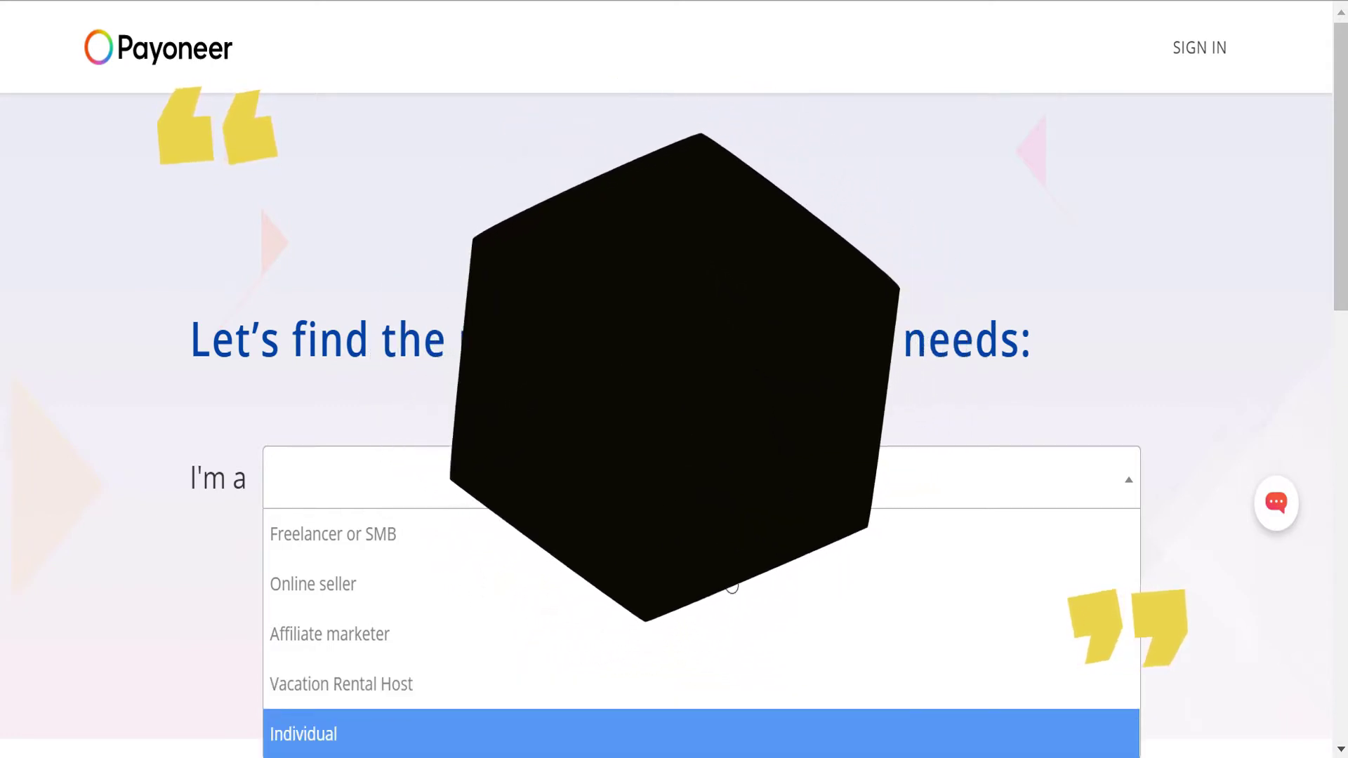
key(Return)
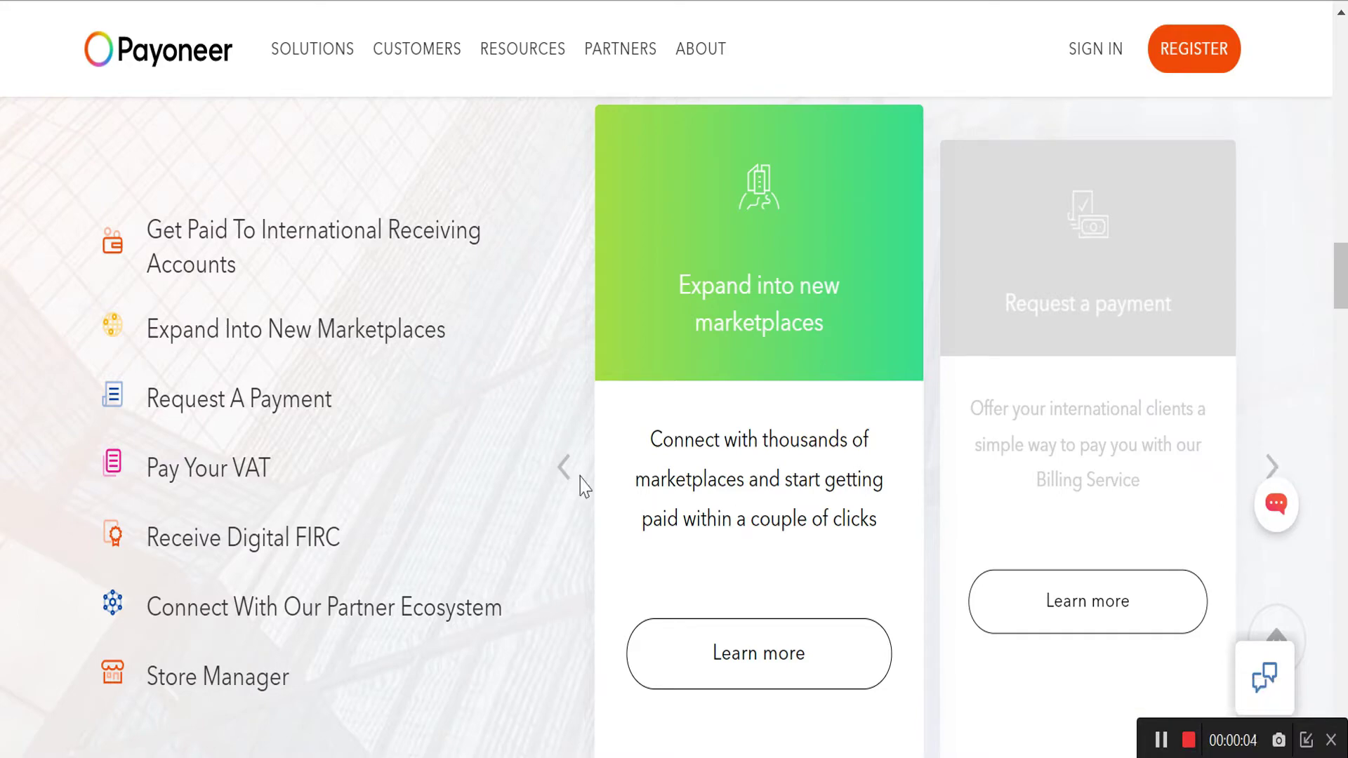
Step back through the feature cards to Request a payment, then go to SIGN IN
click(563, 469)
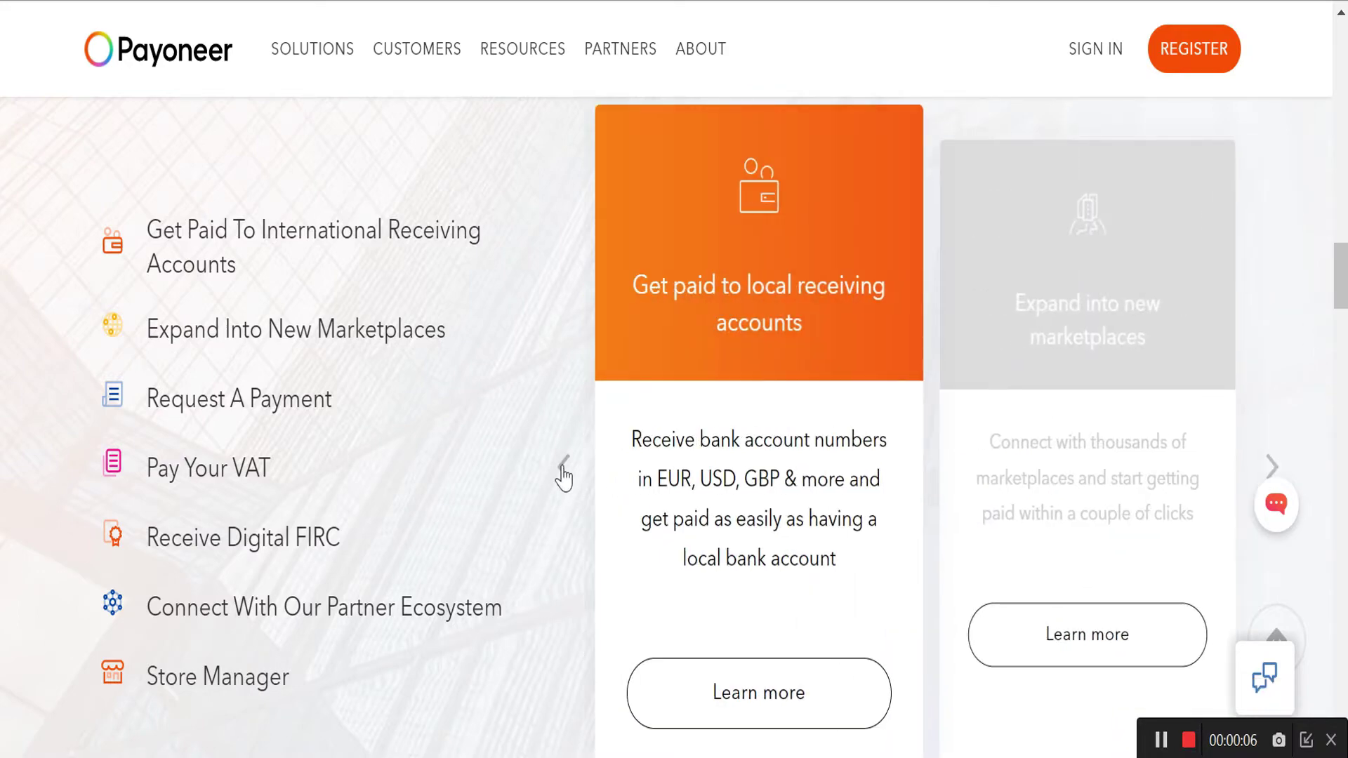
click(563, 477)
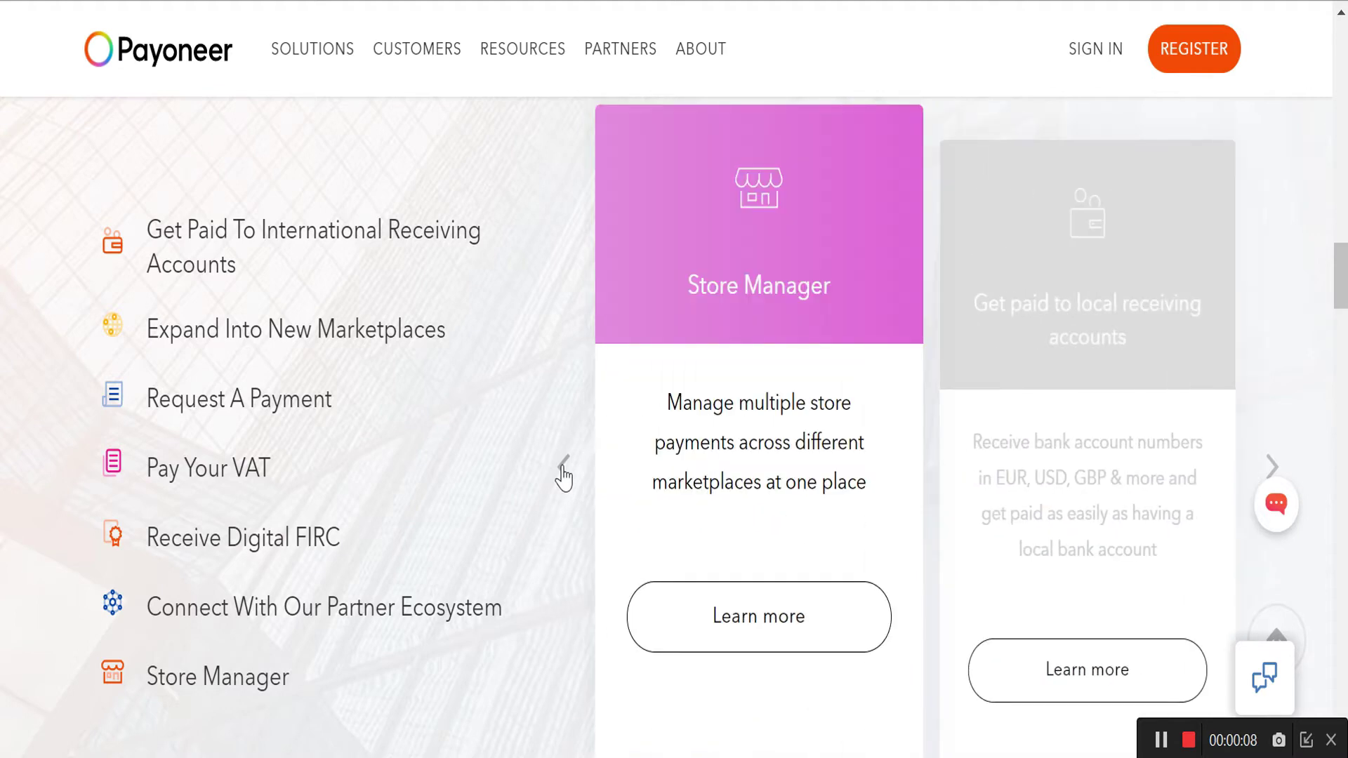
click(563, 476)
click(563, 476)
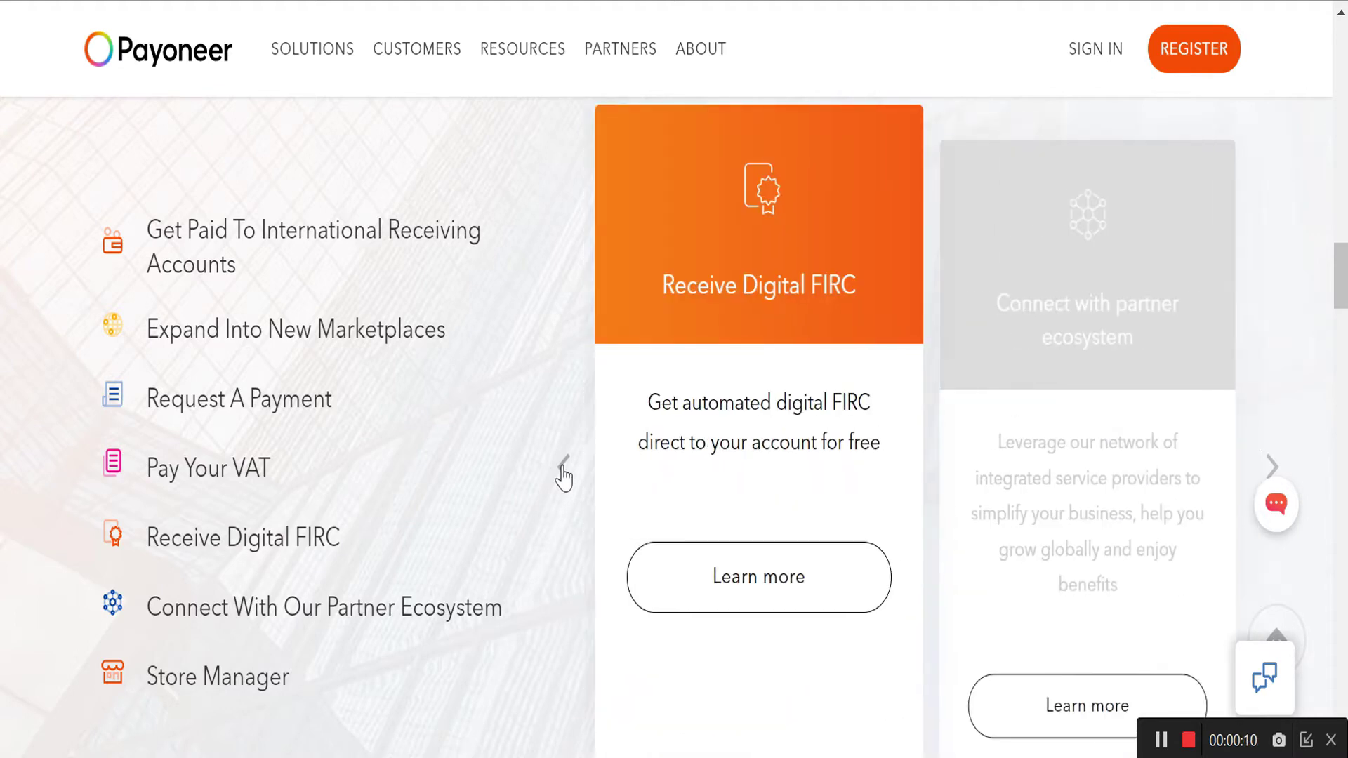
click(563, 476)
click(563, 476)
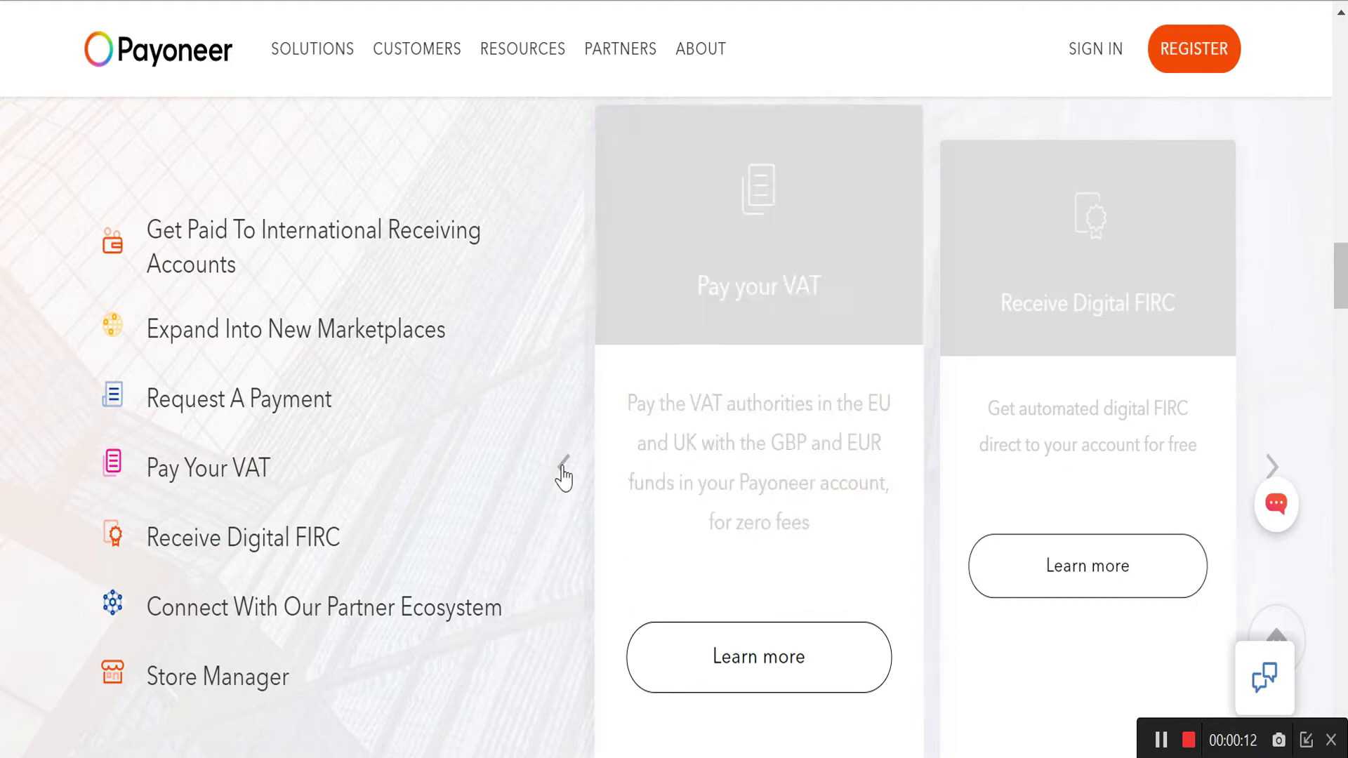
click(1098, 61)
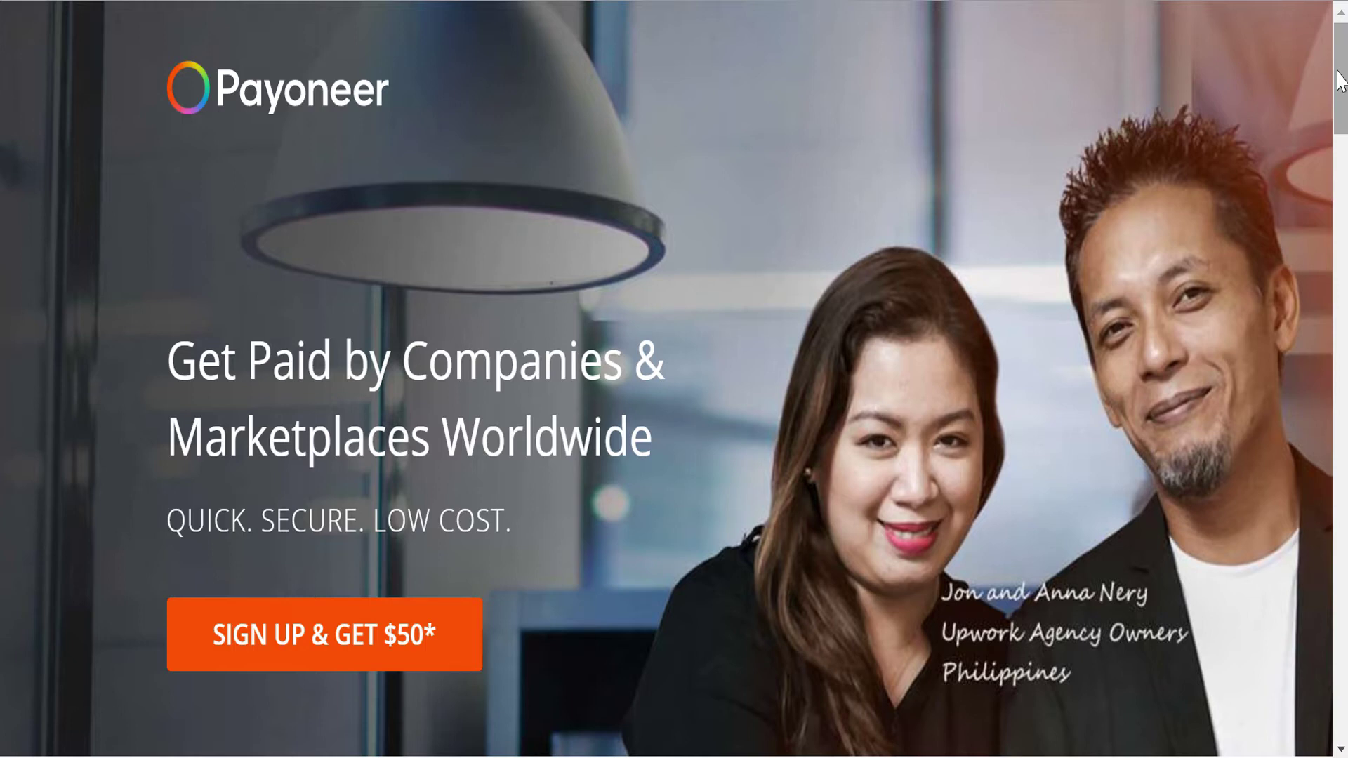
Scroll down to the page footer and back up to the account-finder form
drag(1341, 81, 1343, 149)
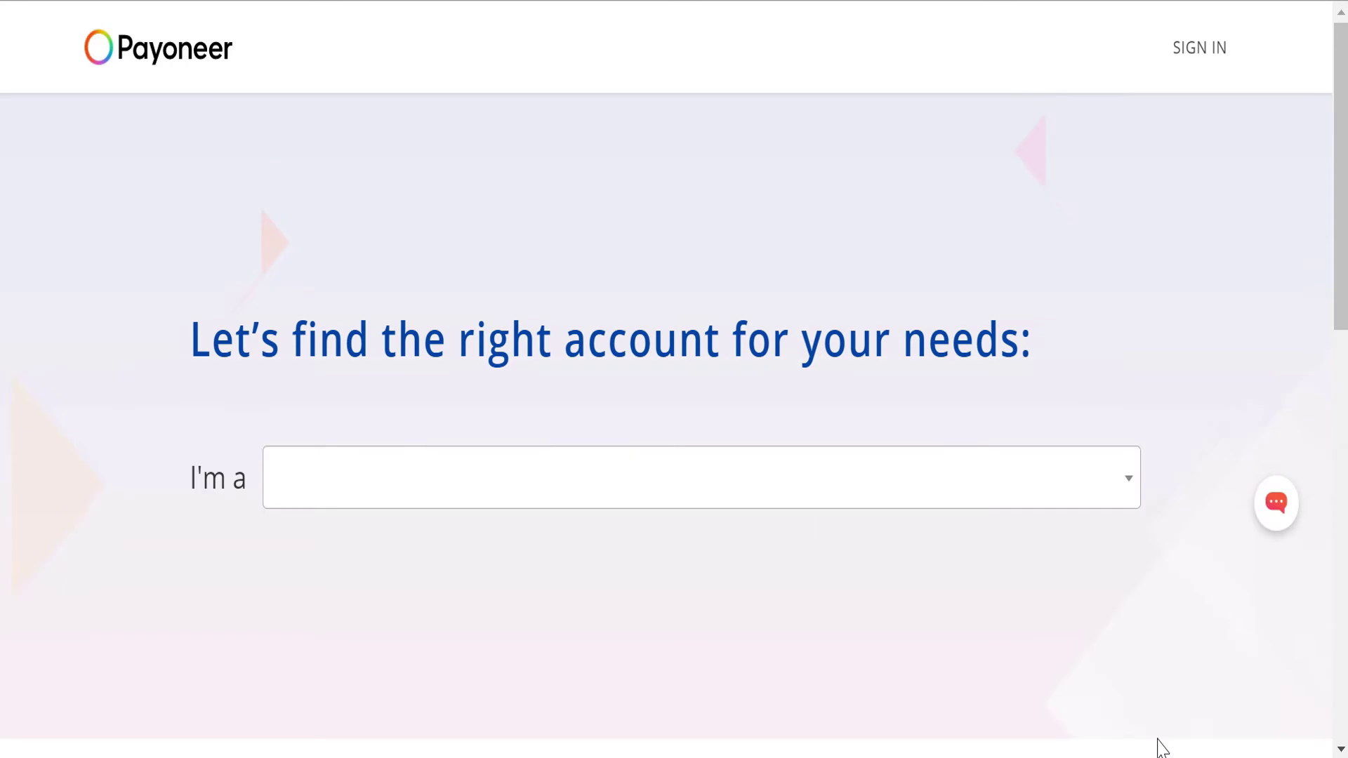
drag(1344, 221, 1344, 404)
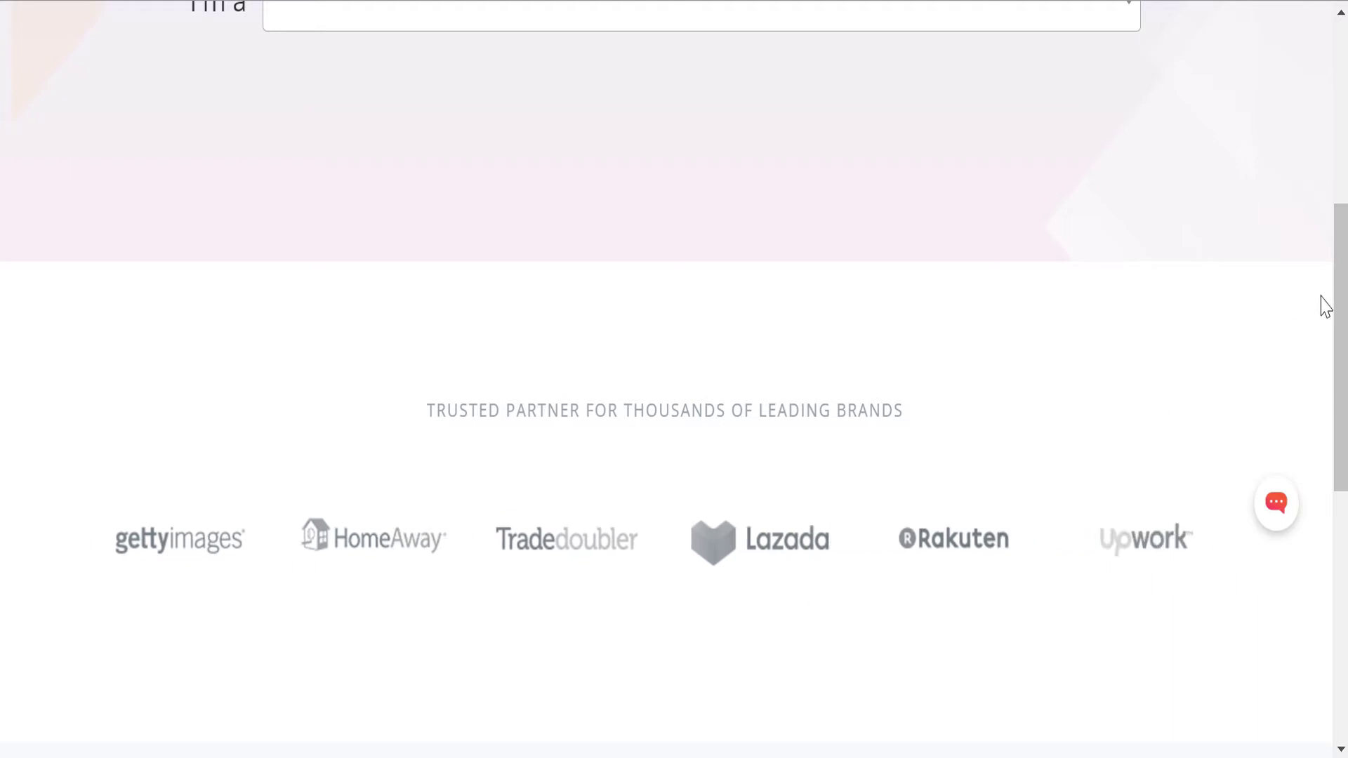
drag(1342, 431, 1343, 689)
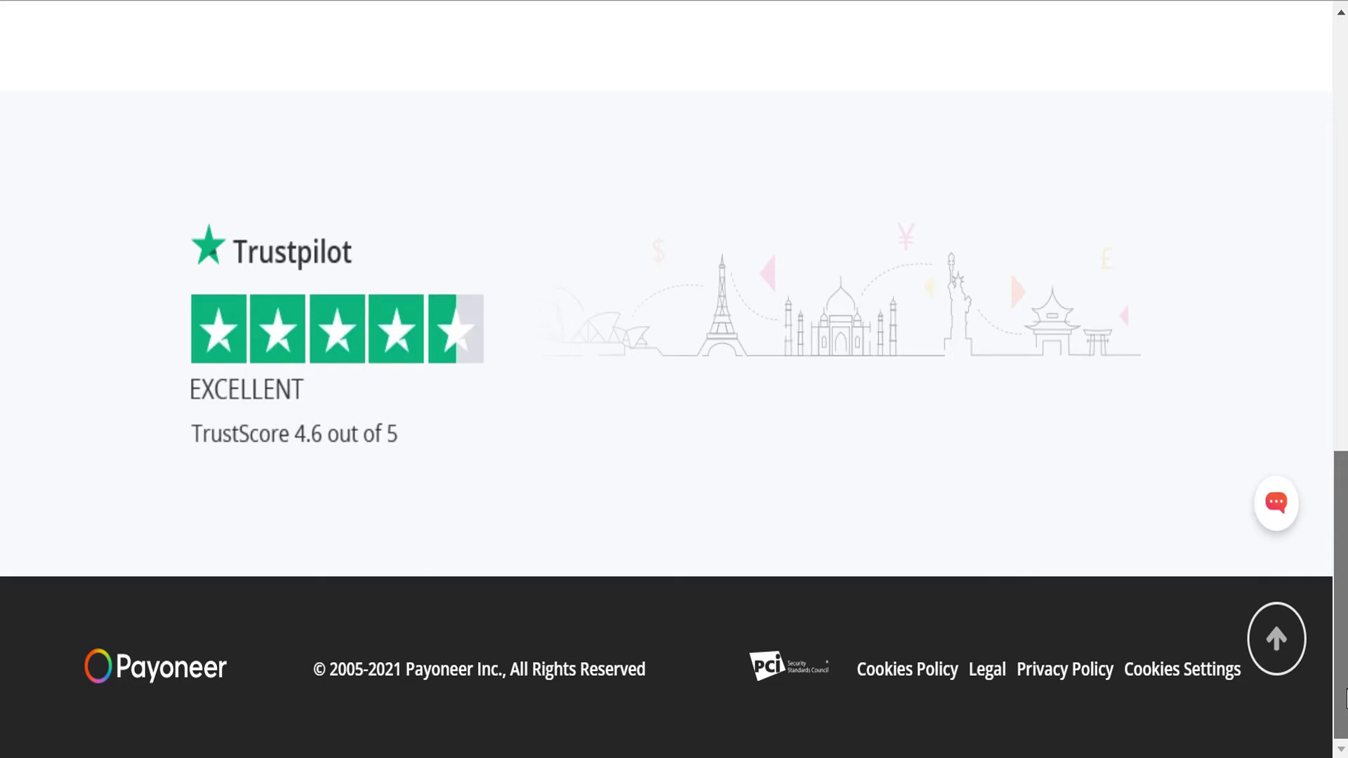
drag(1343, 689, 1343, 239)
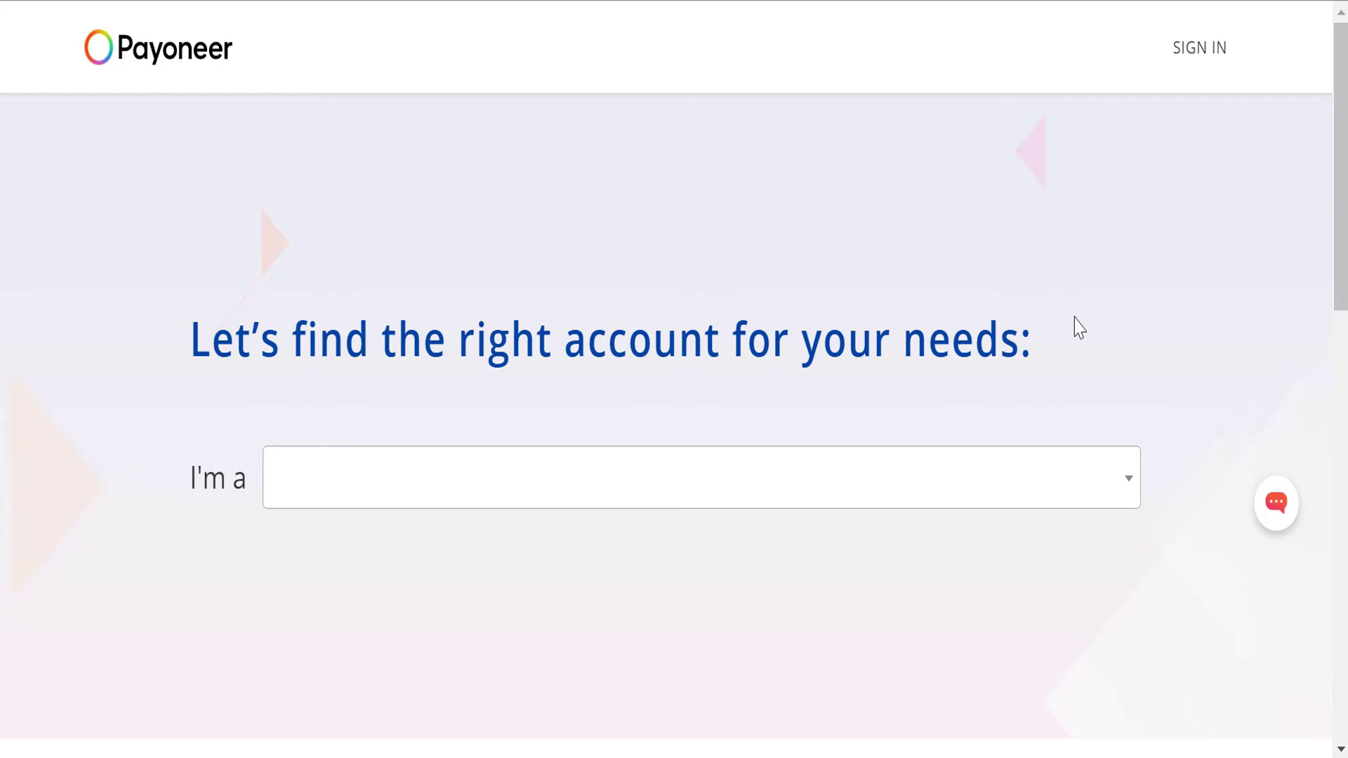
Set I'm a to Individual and show the I'm looking to options
click(800, 507)
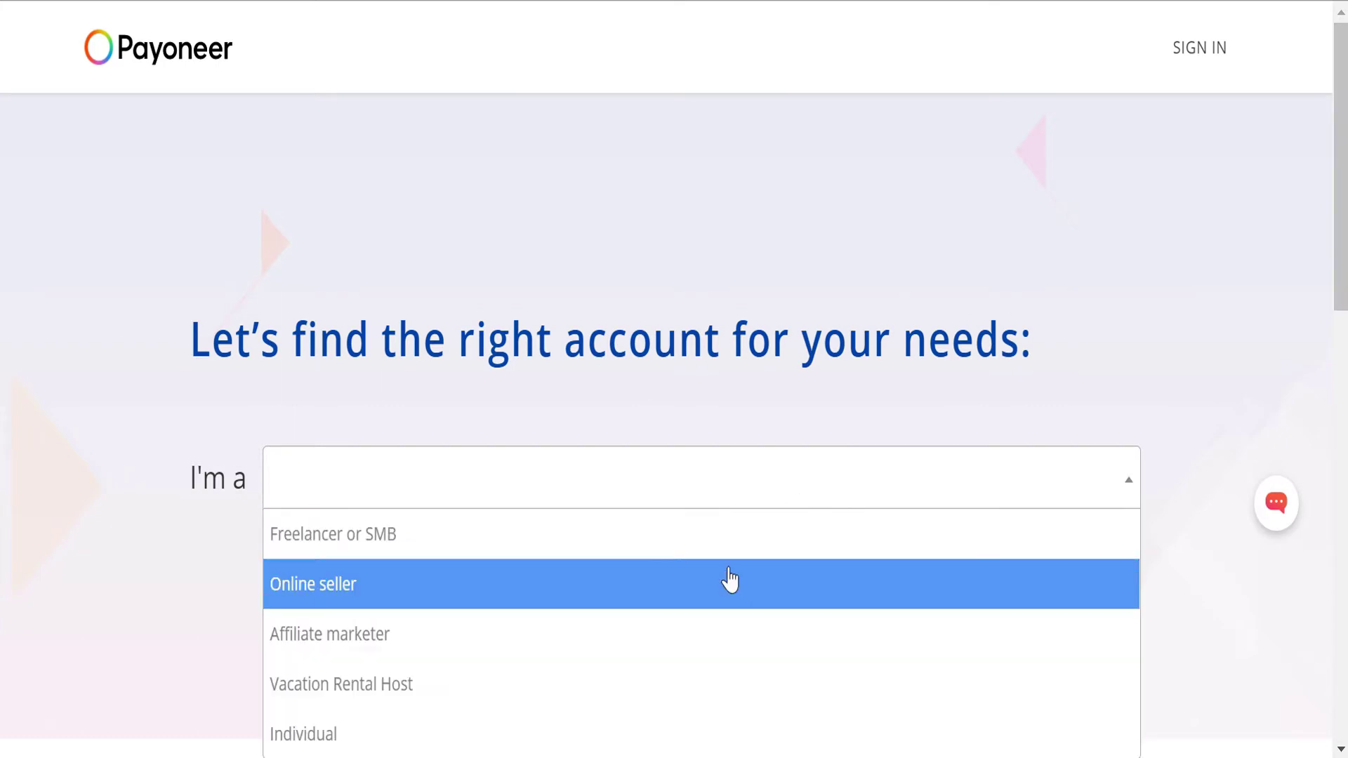
key(Down)
key(Down)
key(Down)
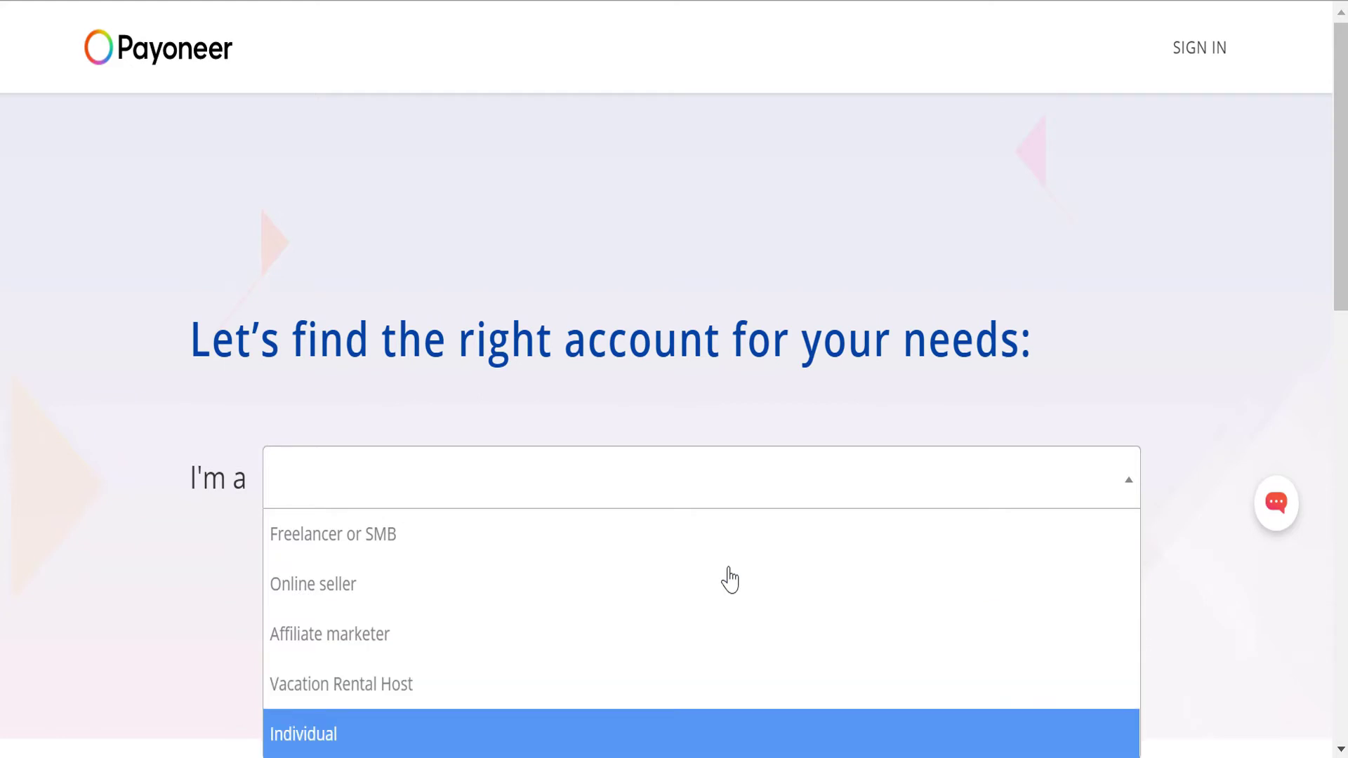
key(Up)
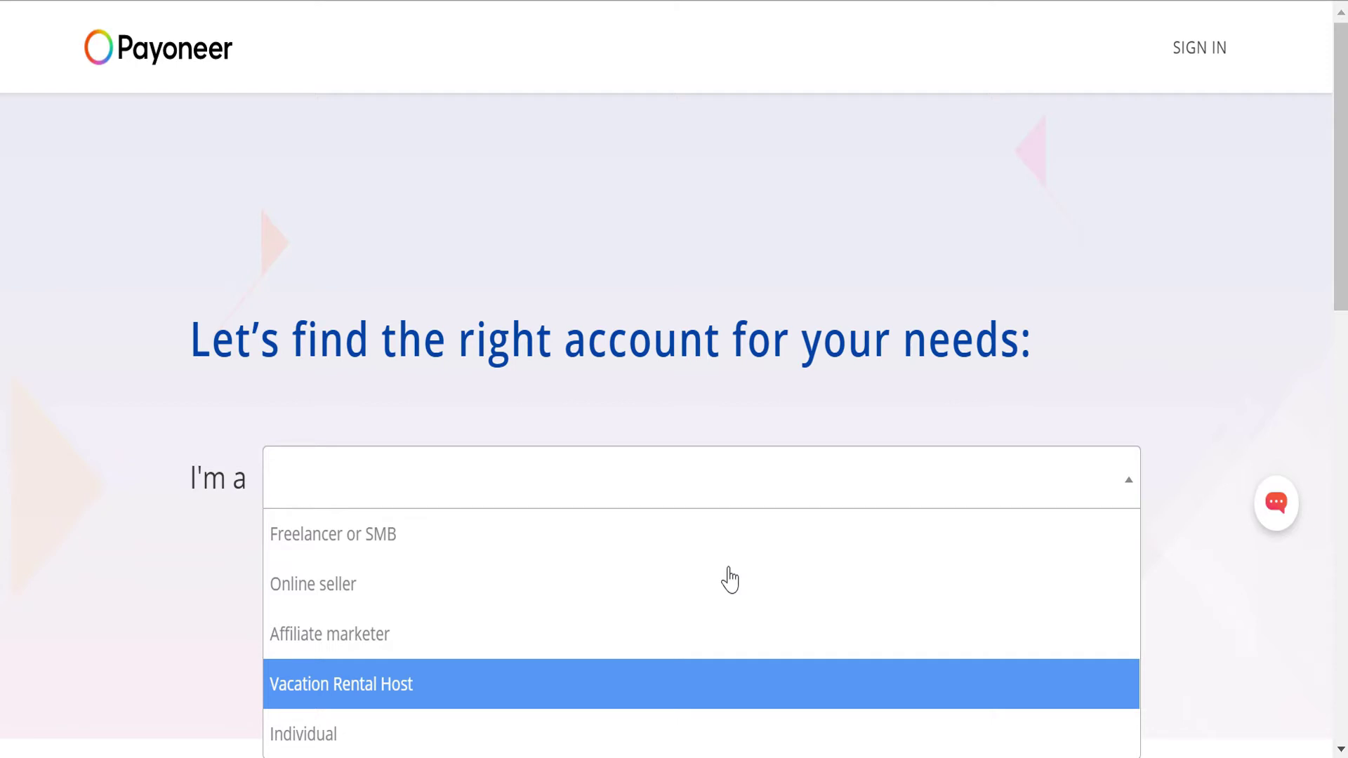
key(Down)
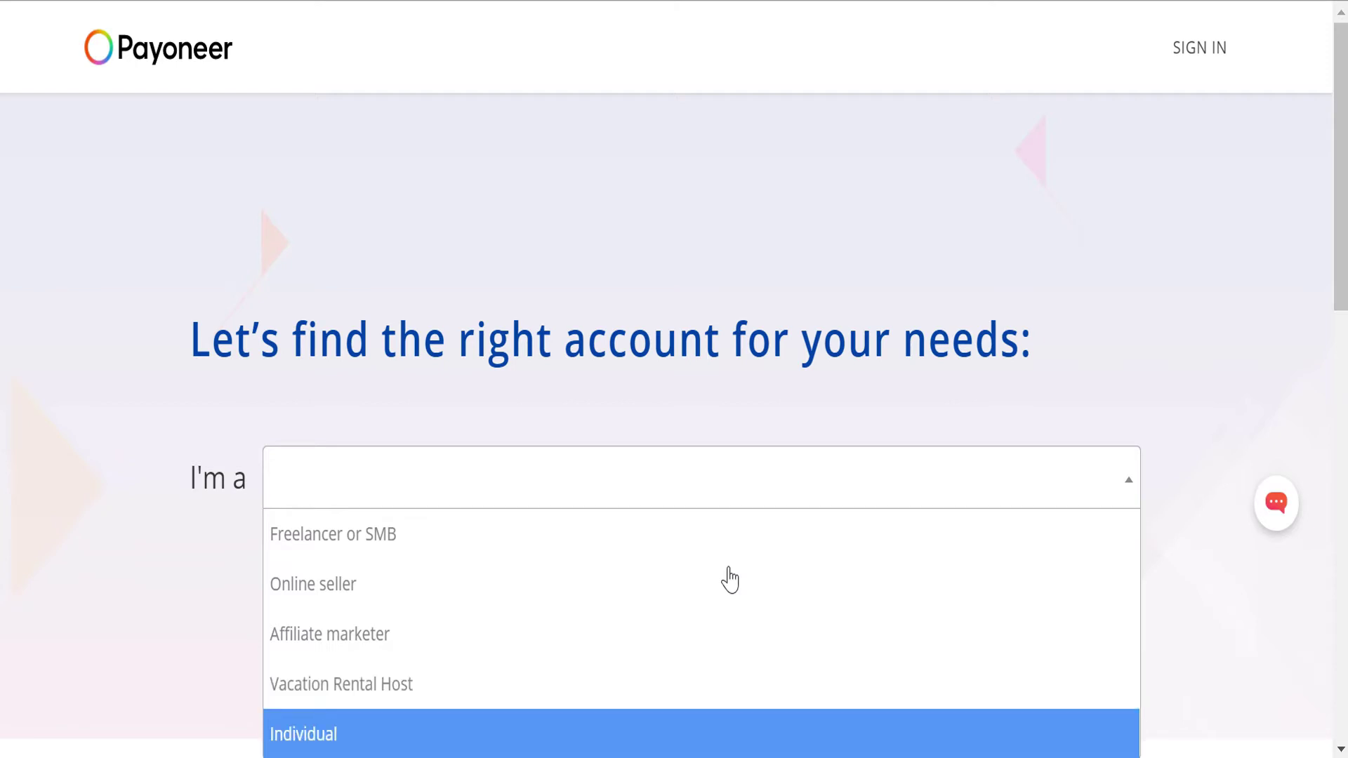
key(Return)
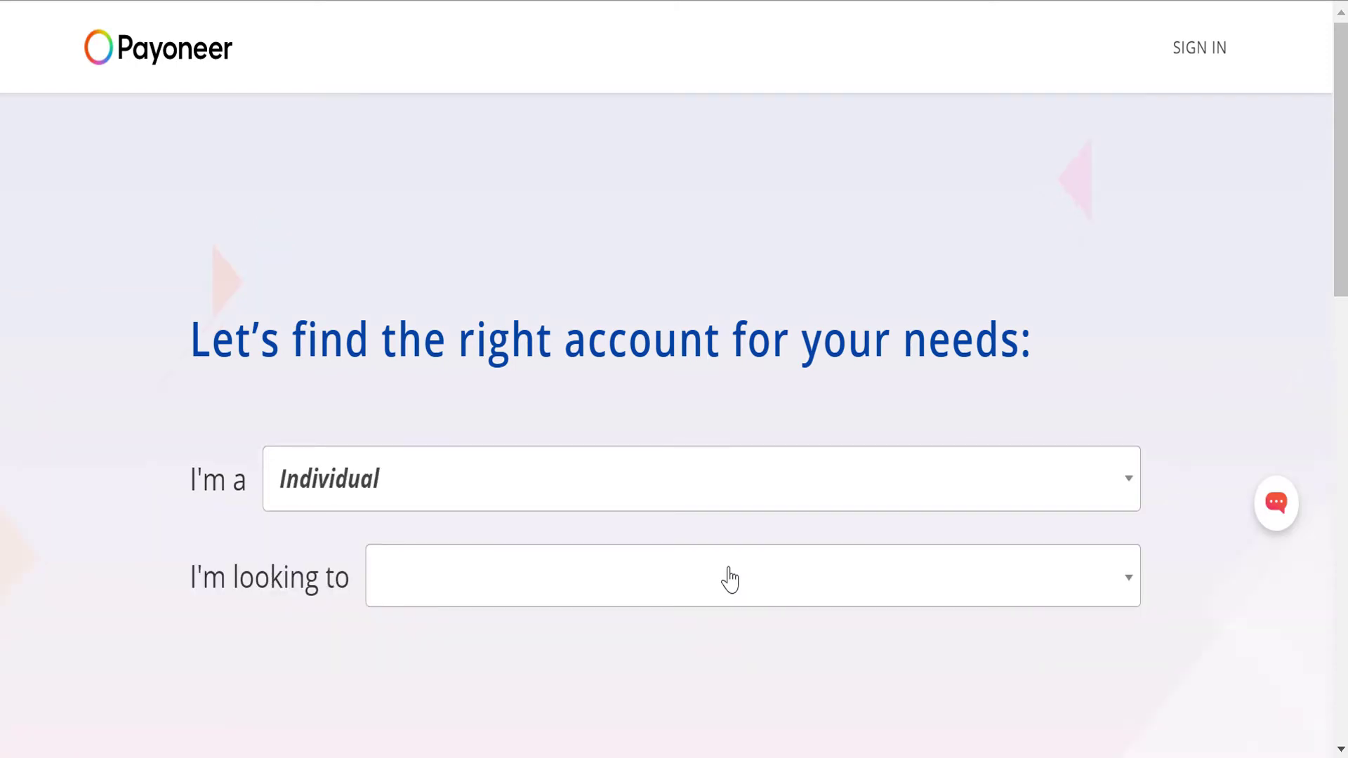
click(627, 590)
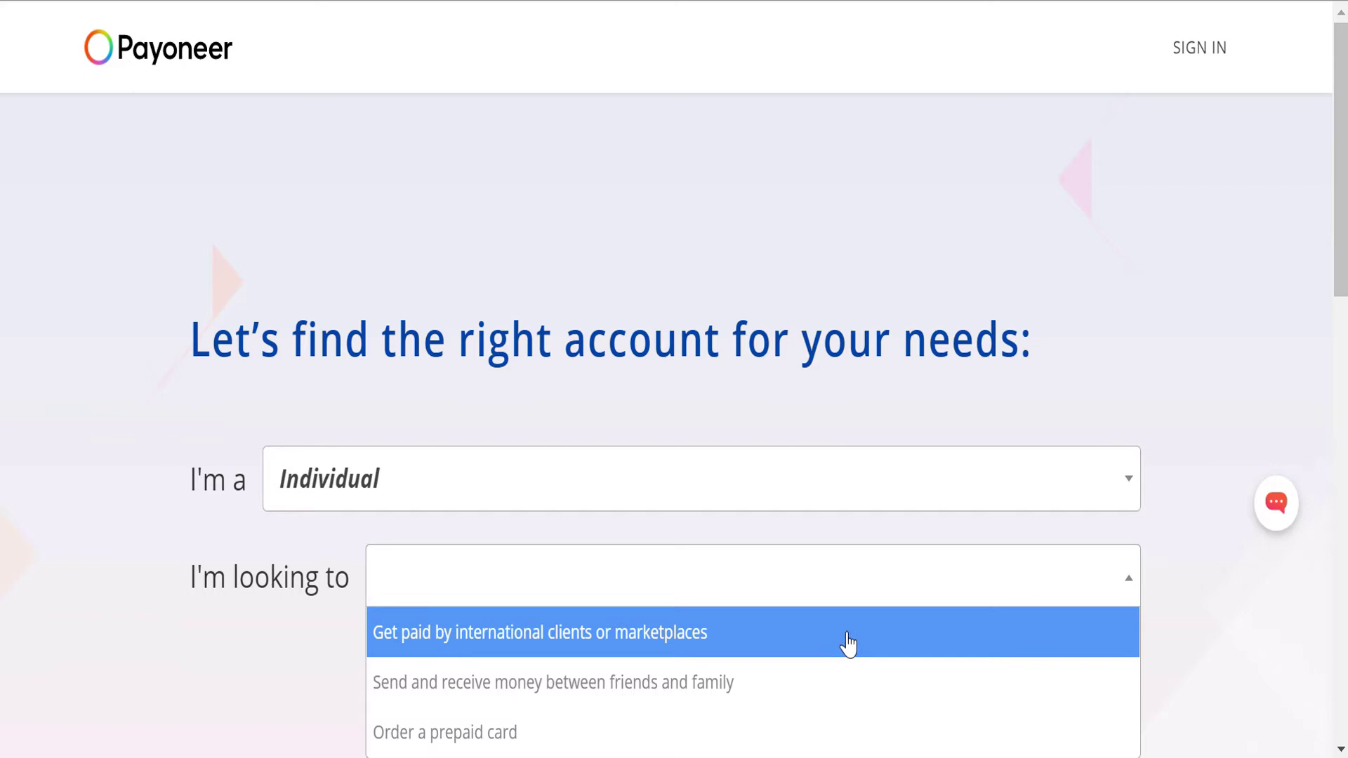
Choose getting paid by international clients or marketplaces and scroll down its page
click(848, 645)
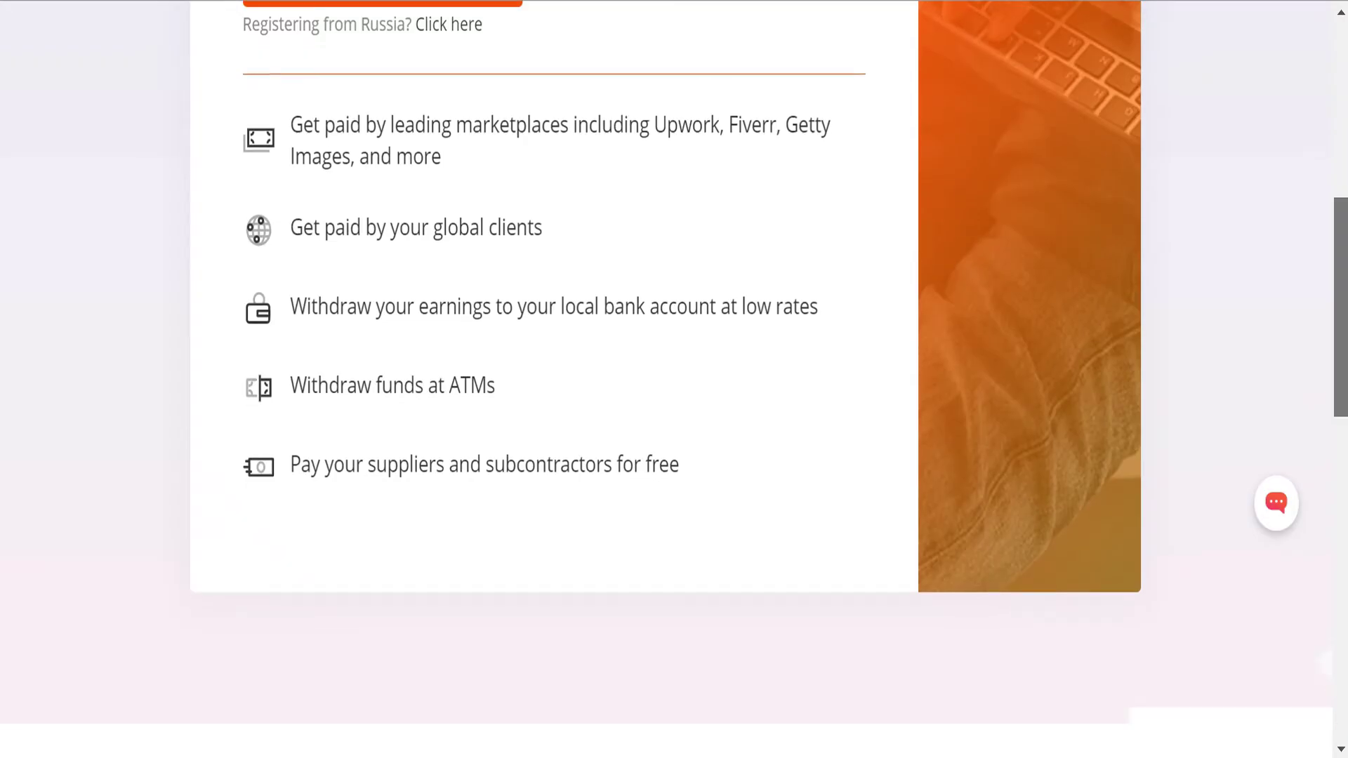
scroll(674, 380, down, 2)
scroll(1346, 307, down, 2)
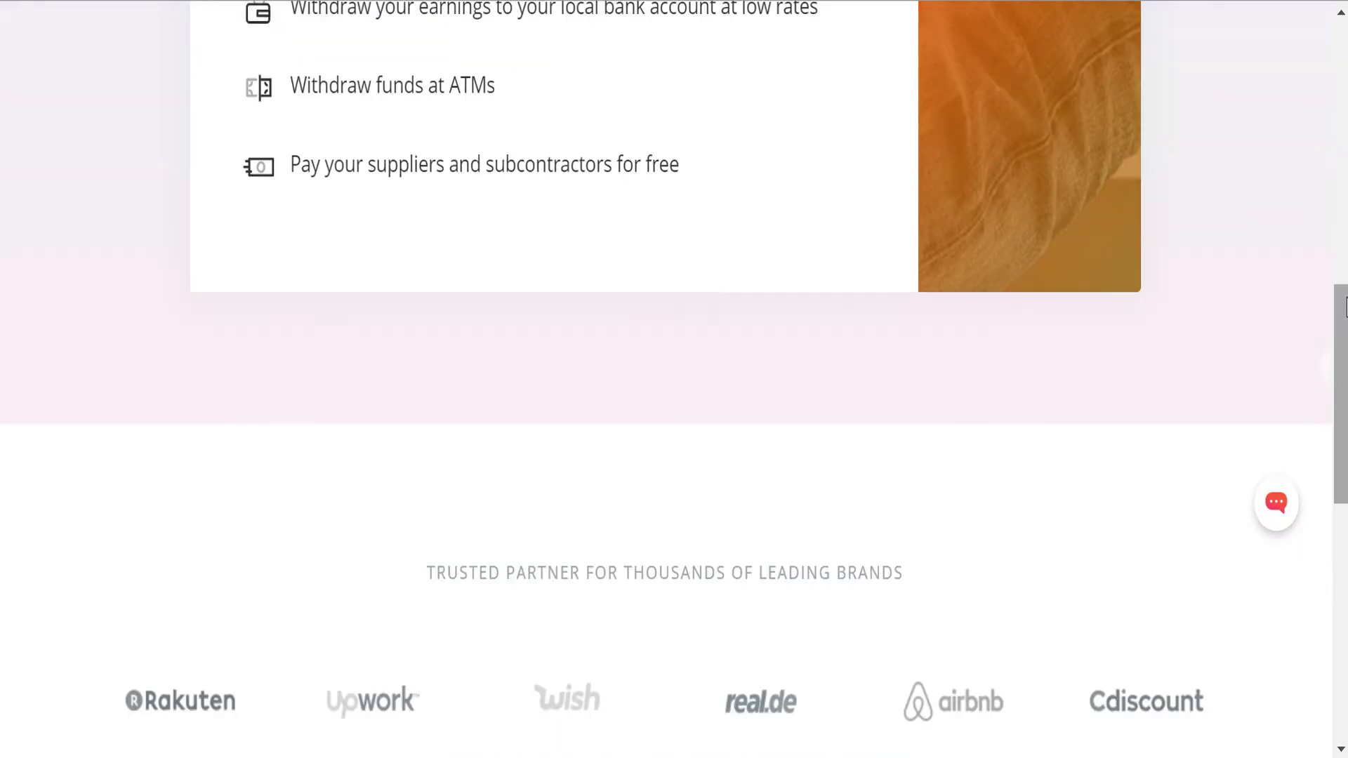
drag(1347, 306, 1344, 35)
scroll(1344, 35, down, 1)
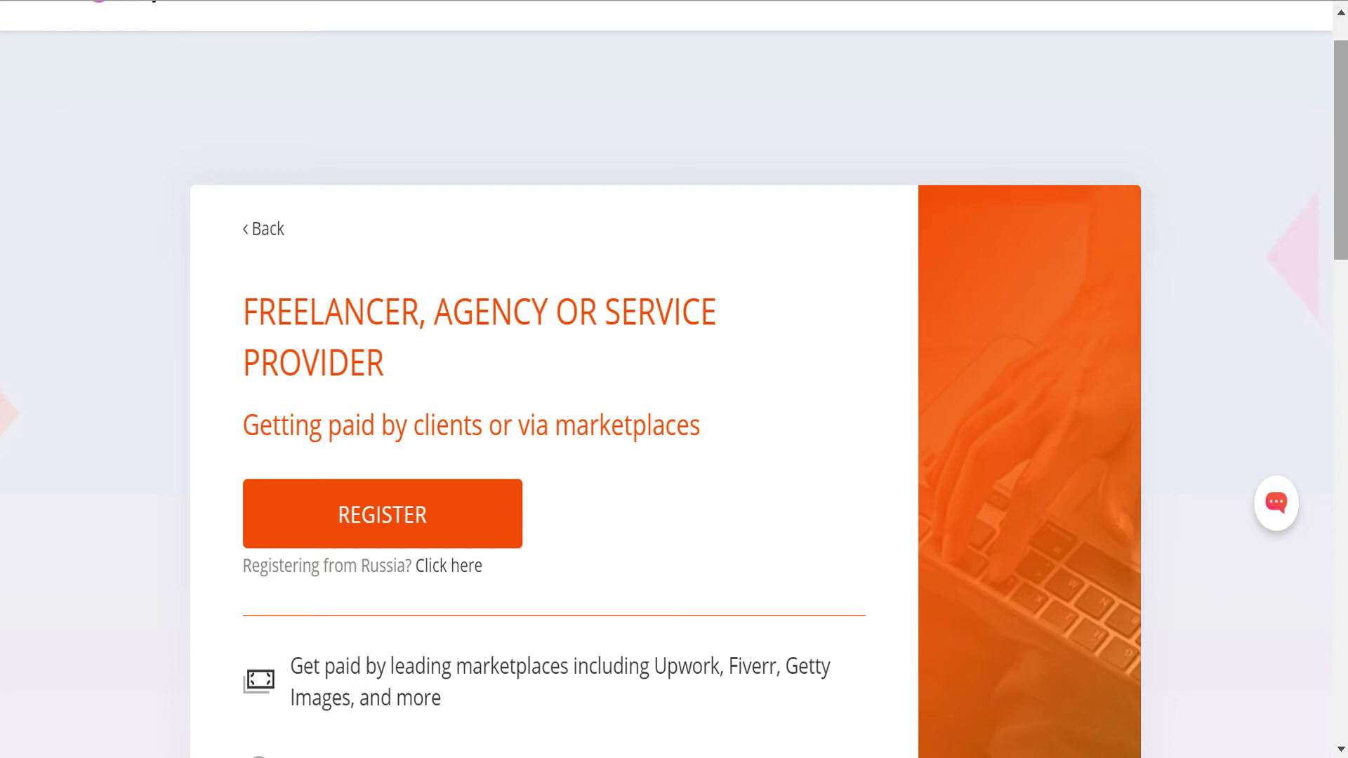
scroll(674, 380, down, 4)
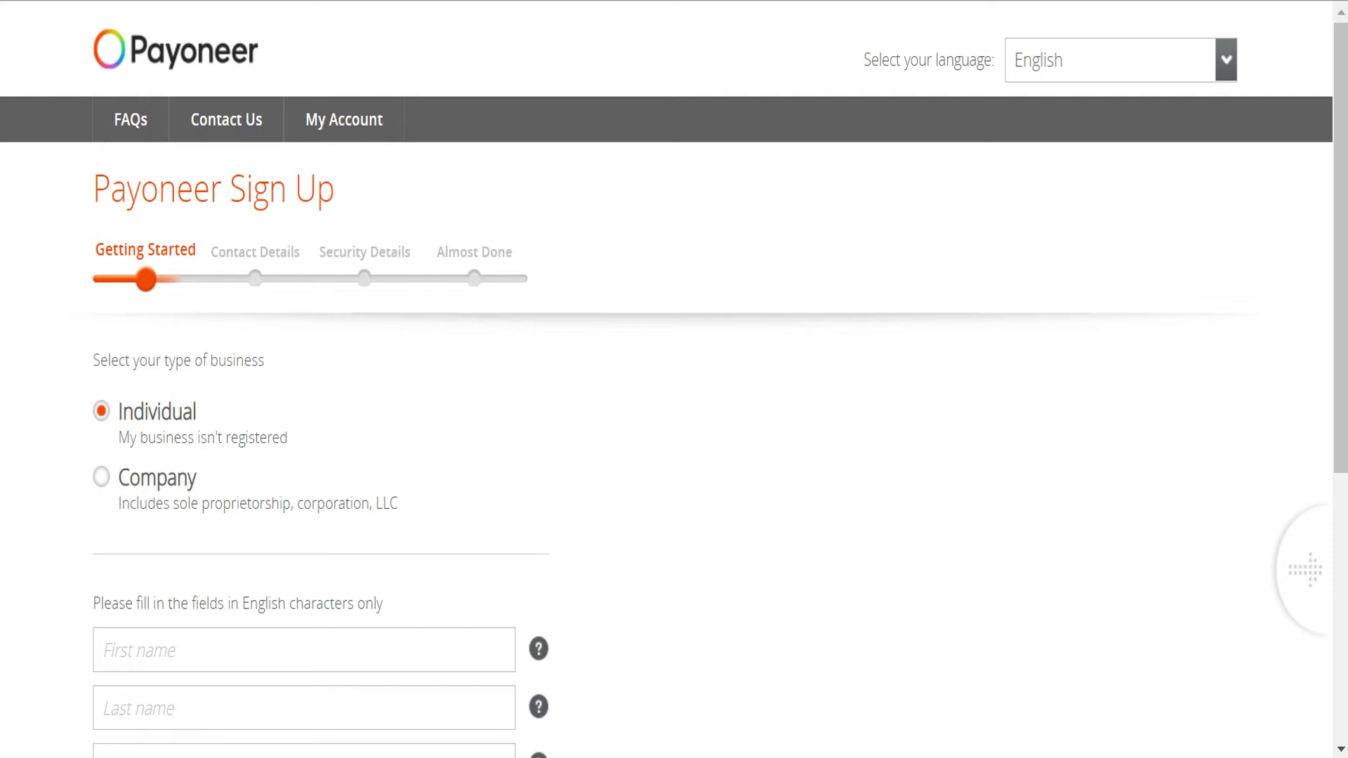
scroll(674, 379, down, 2)
scroll(674, 380, down, 3)
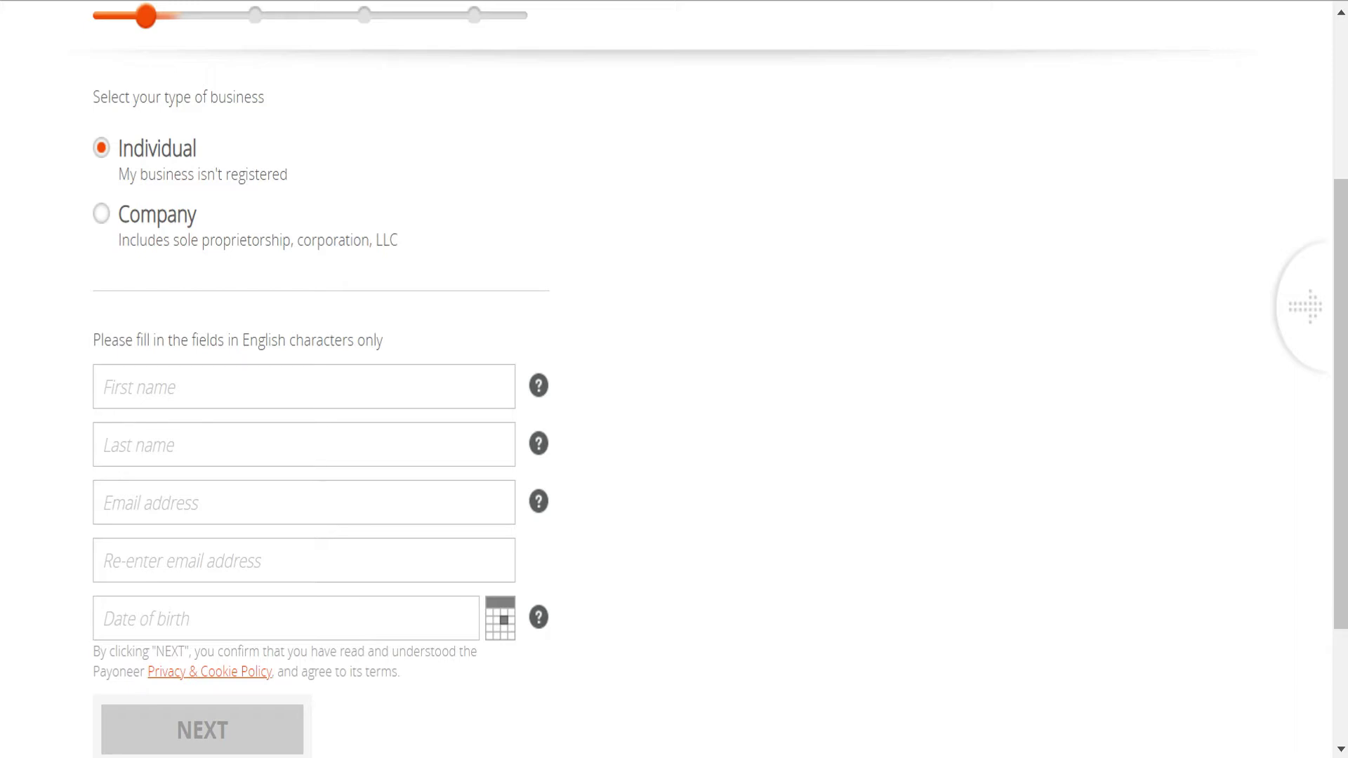
click(102, 214)
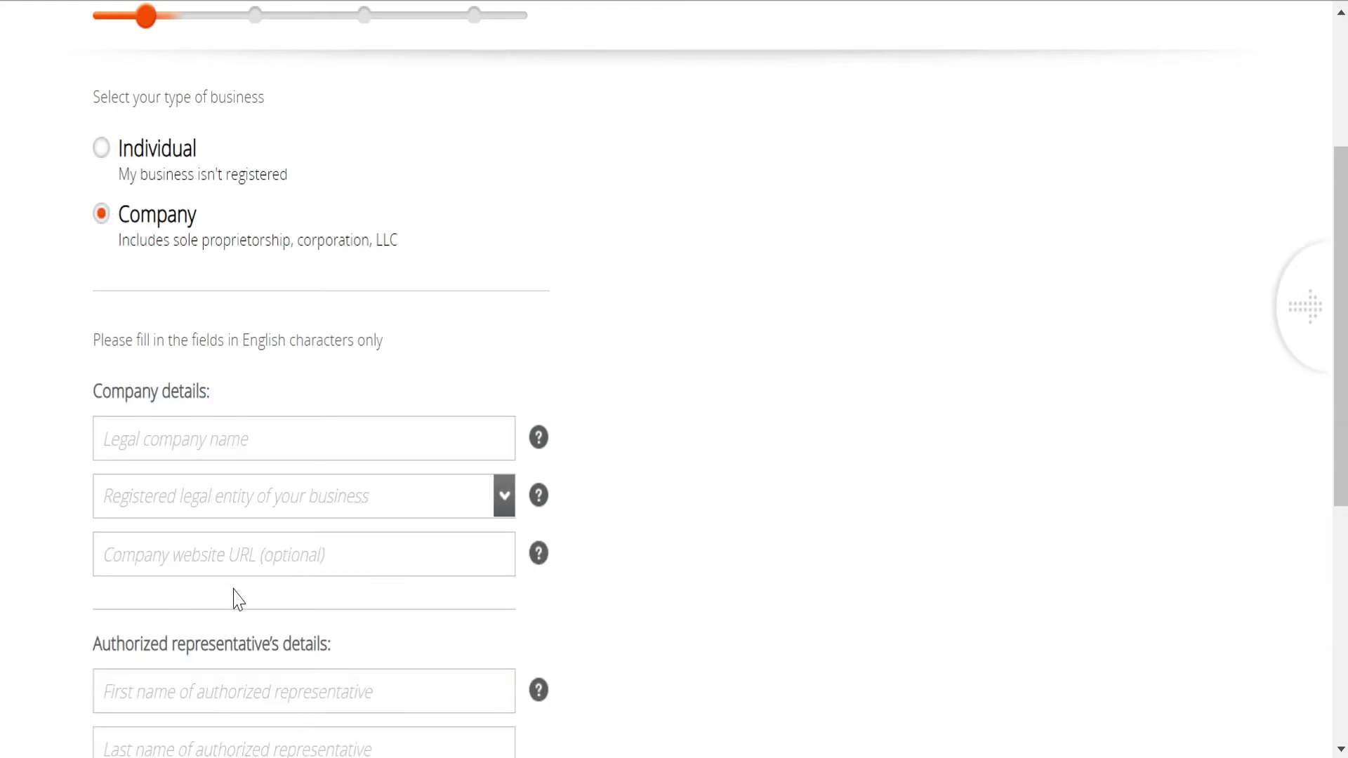
scroll(660, 197, down, 7)
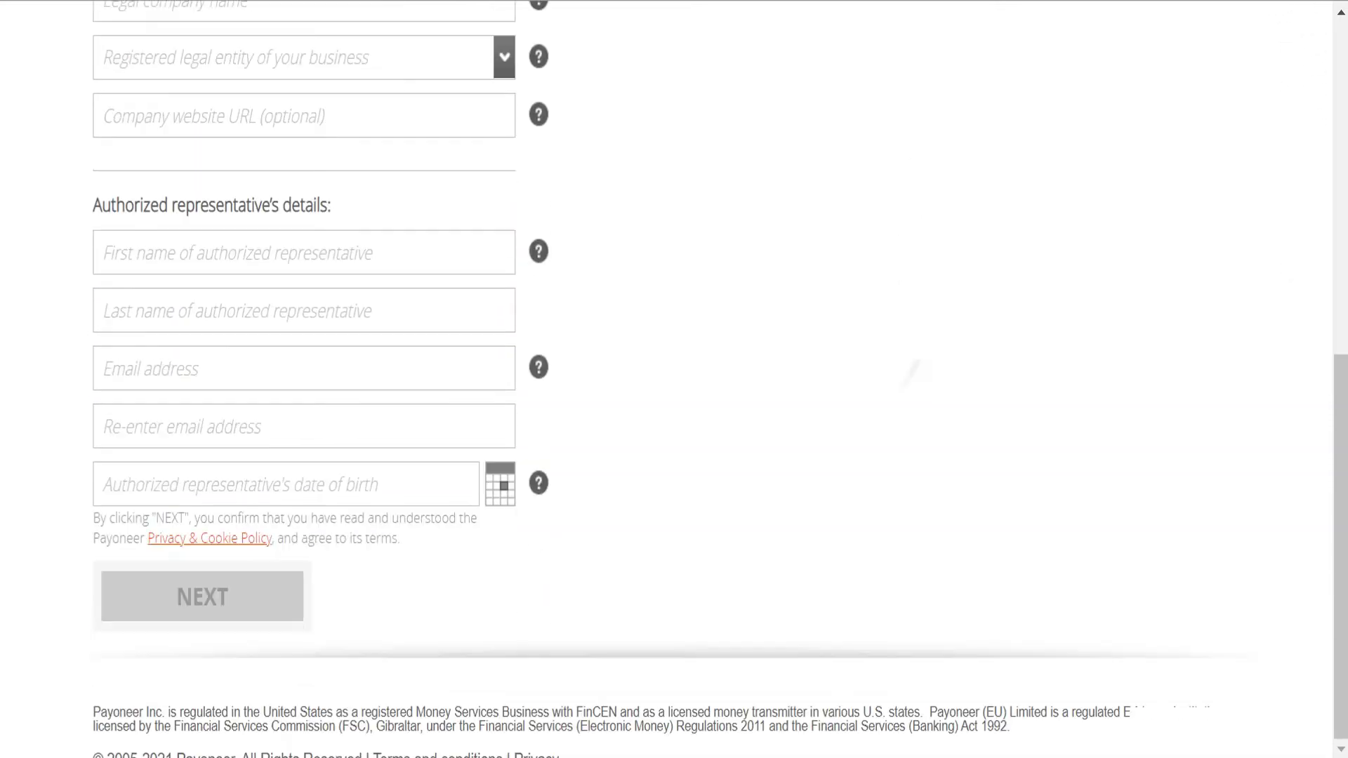
scroll(911, 368, up, 4)
scroll(674, 379, up, 1)
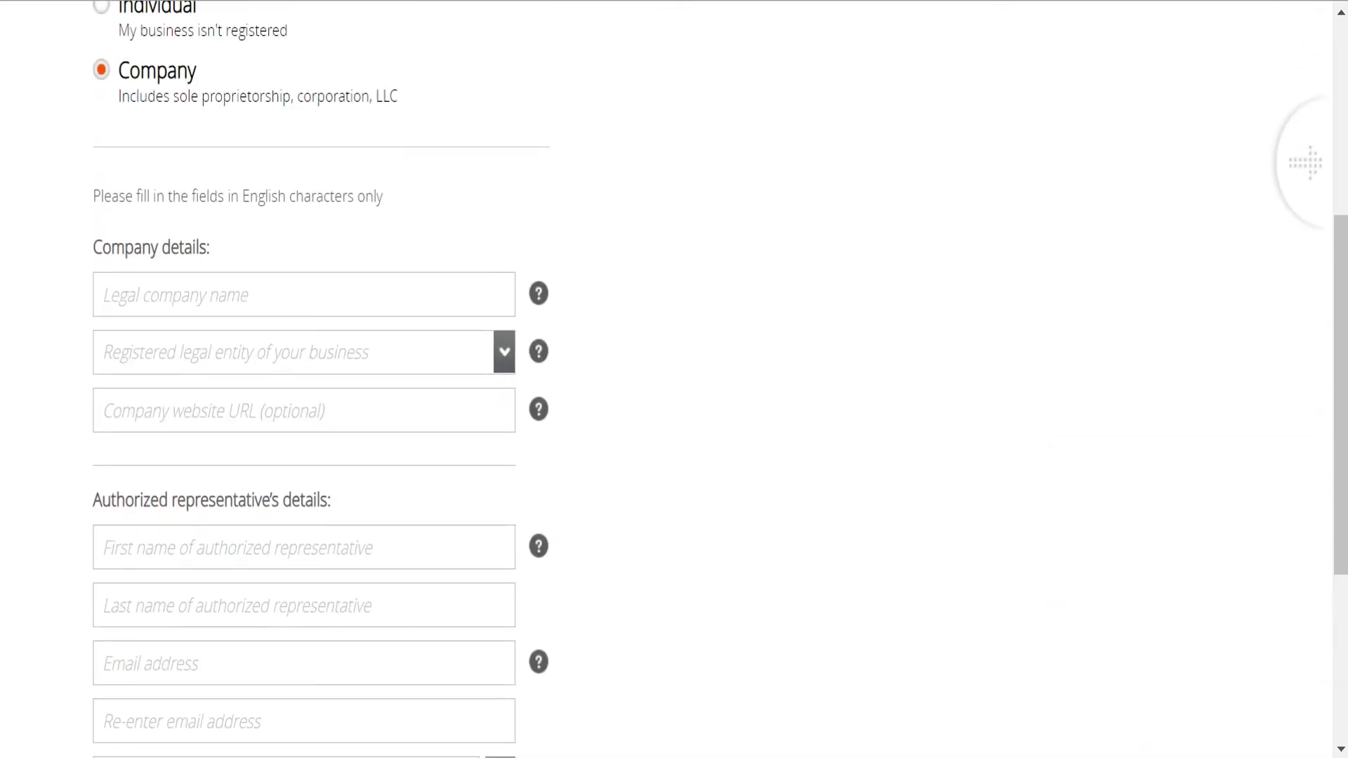
scroll(674, 379, up, 2)
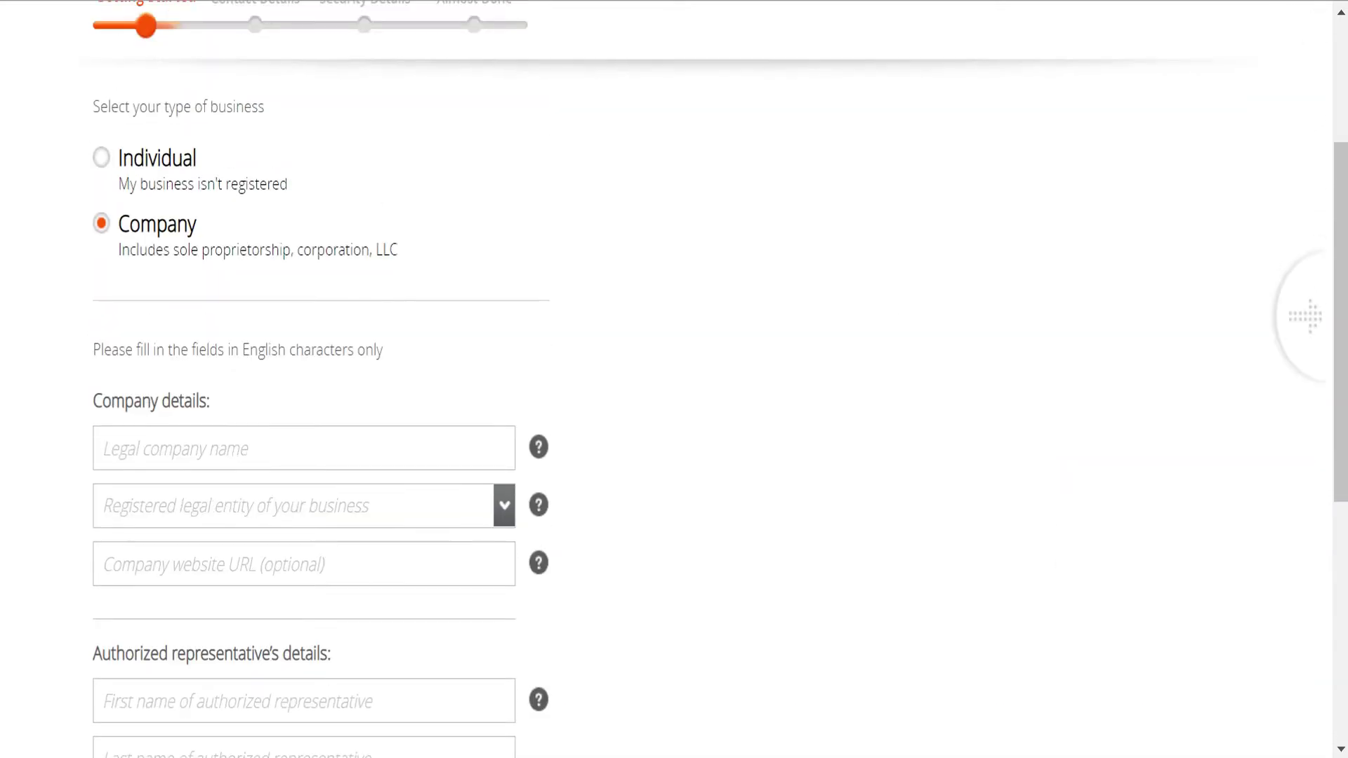
click(107, 163)
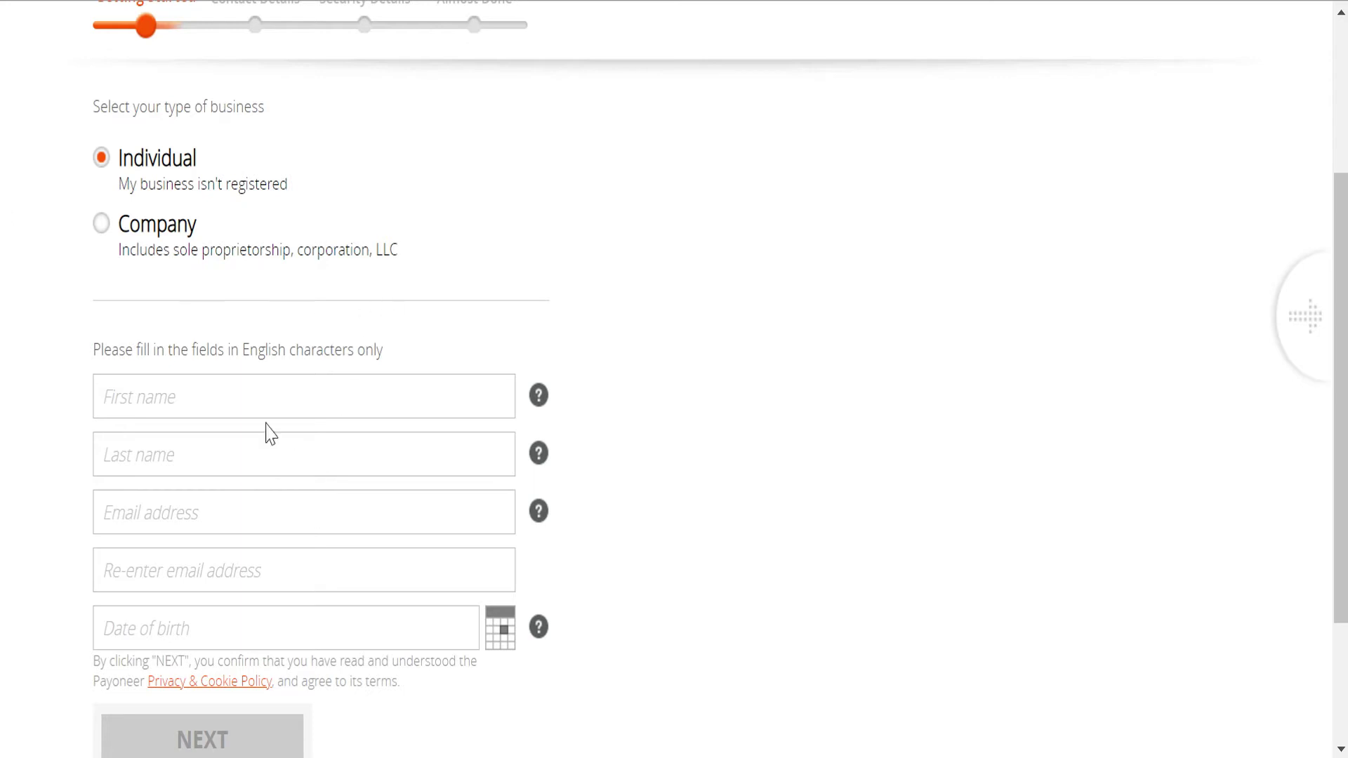
Enter the individual's first name and last name
click(209, 387)
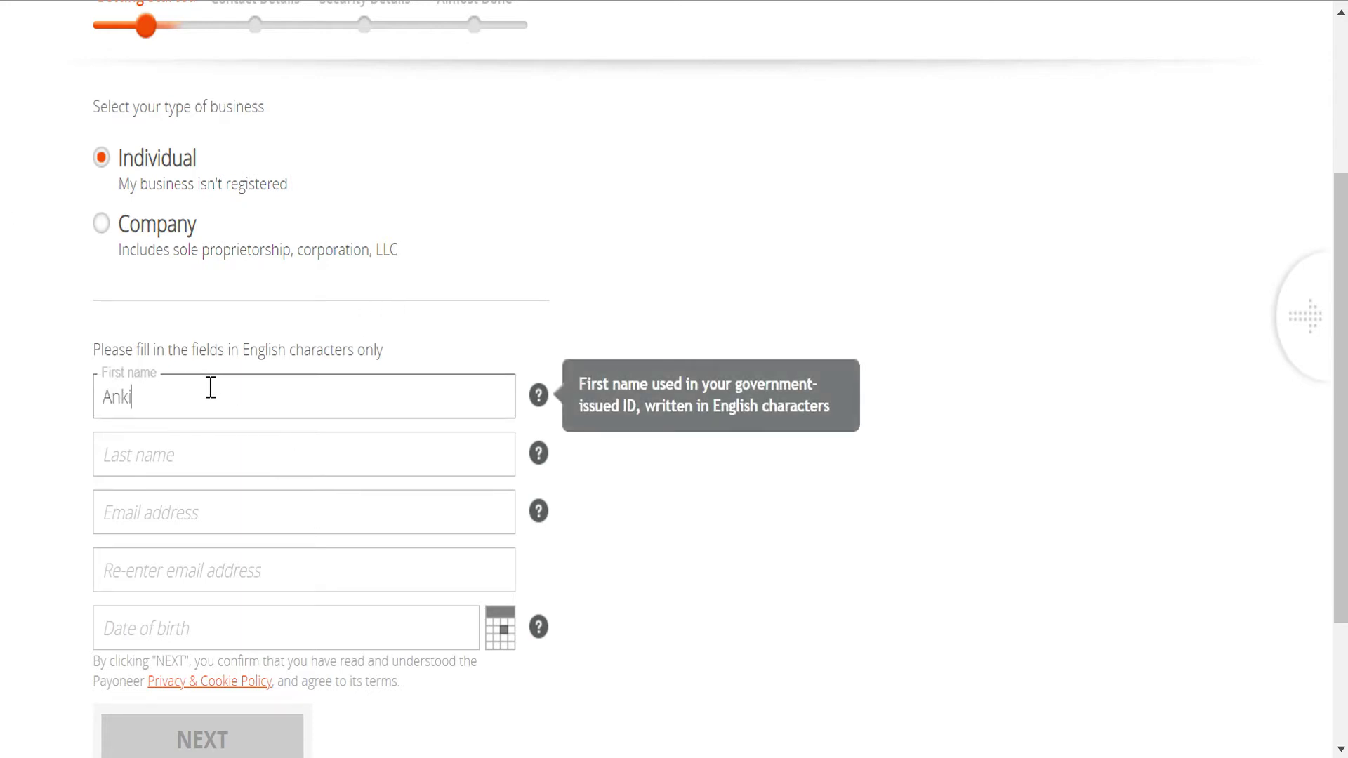
click(189, 448)
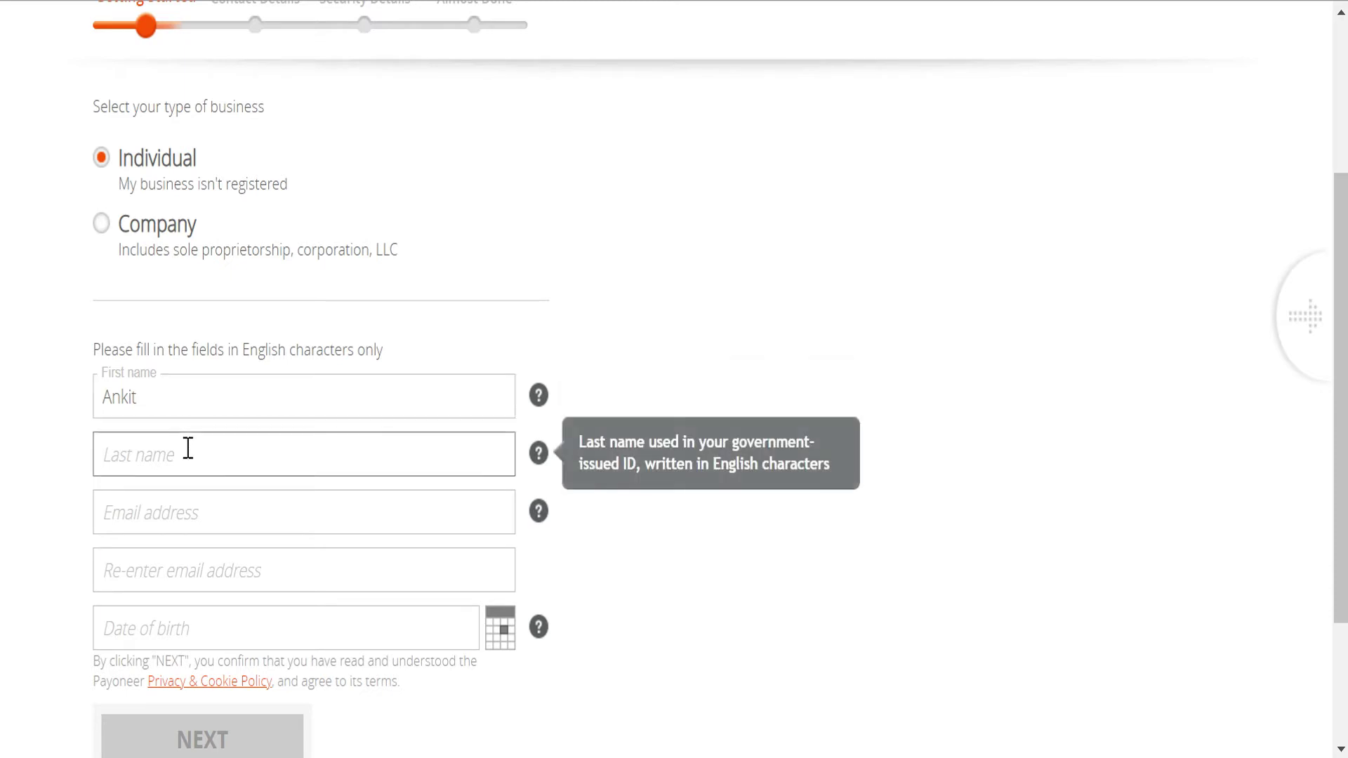
Fill in the email address and re-enter it to confirm
click(173, 512)
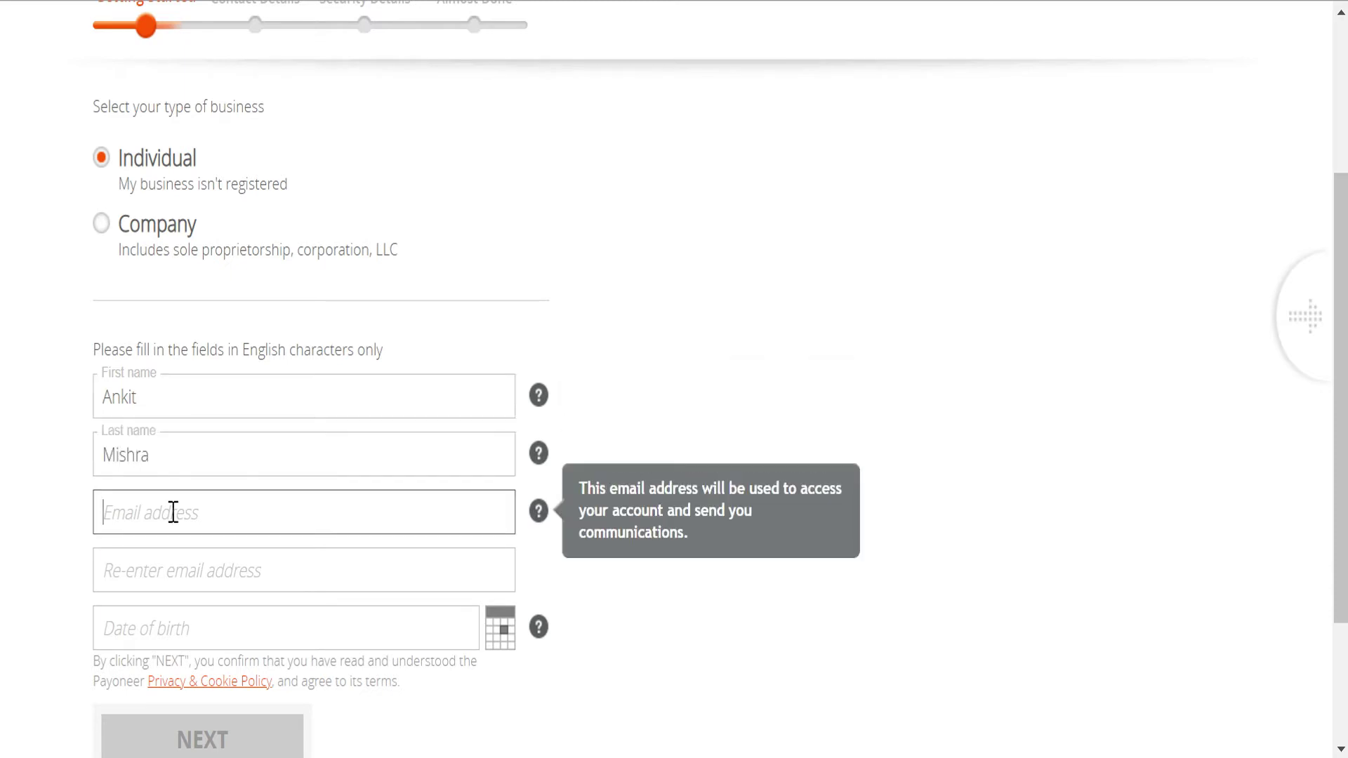
text(lucky)
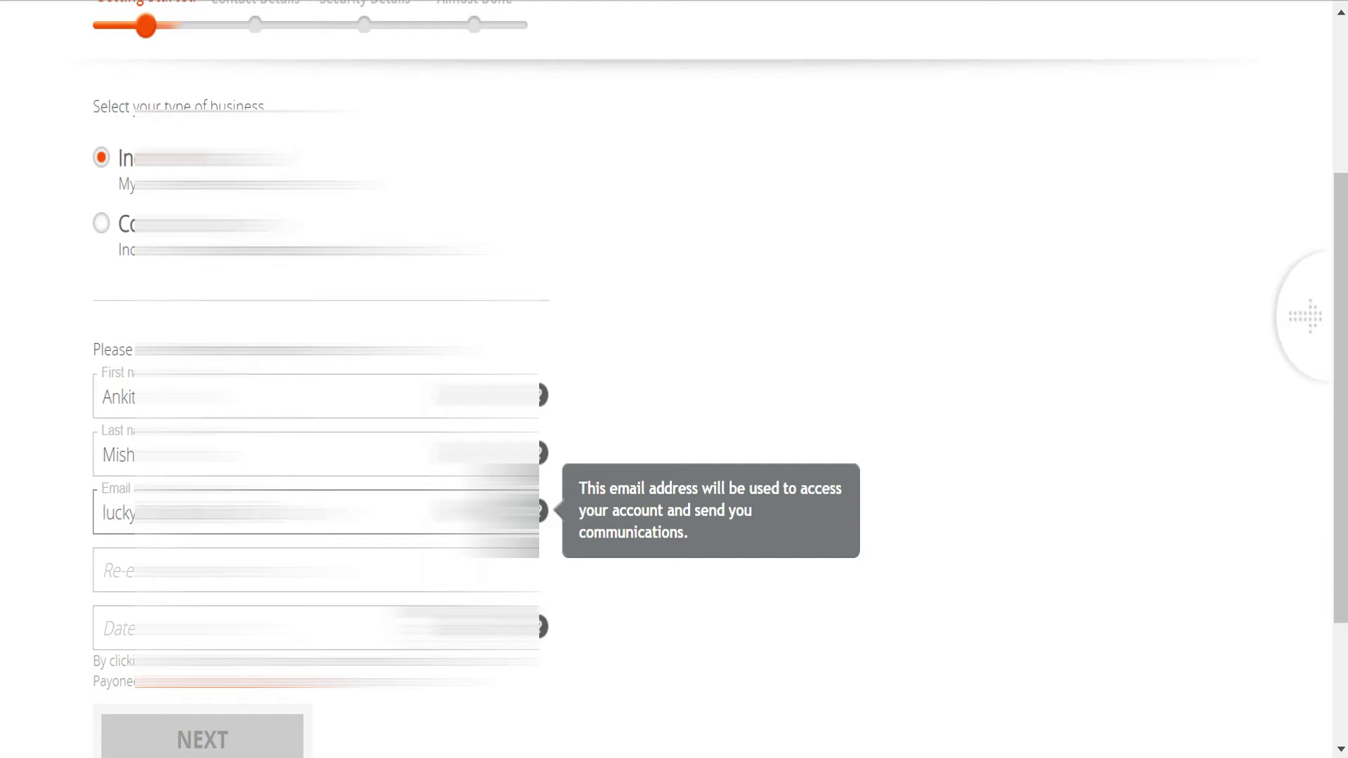
click(281, 570)
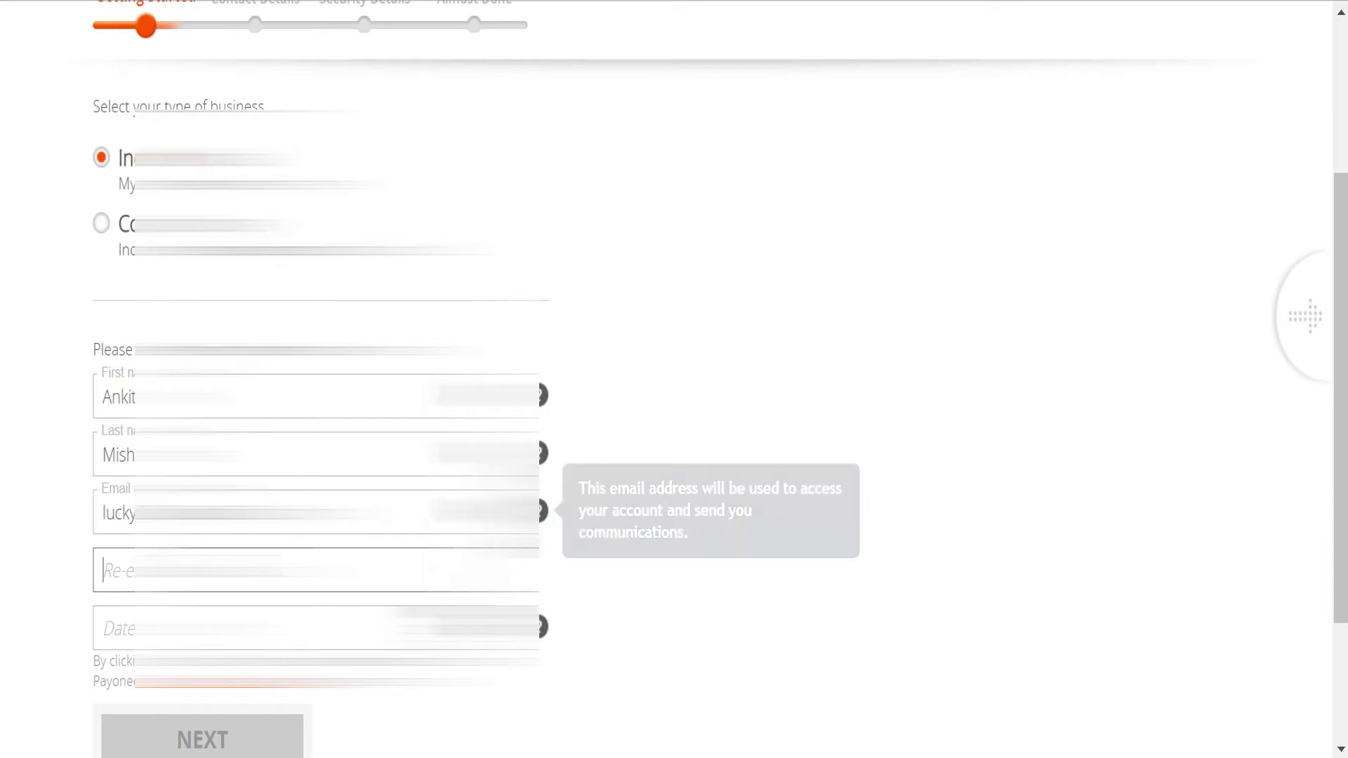
text(lucky)
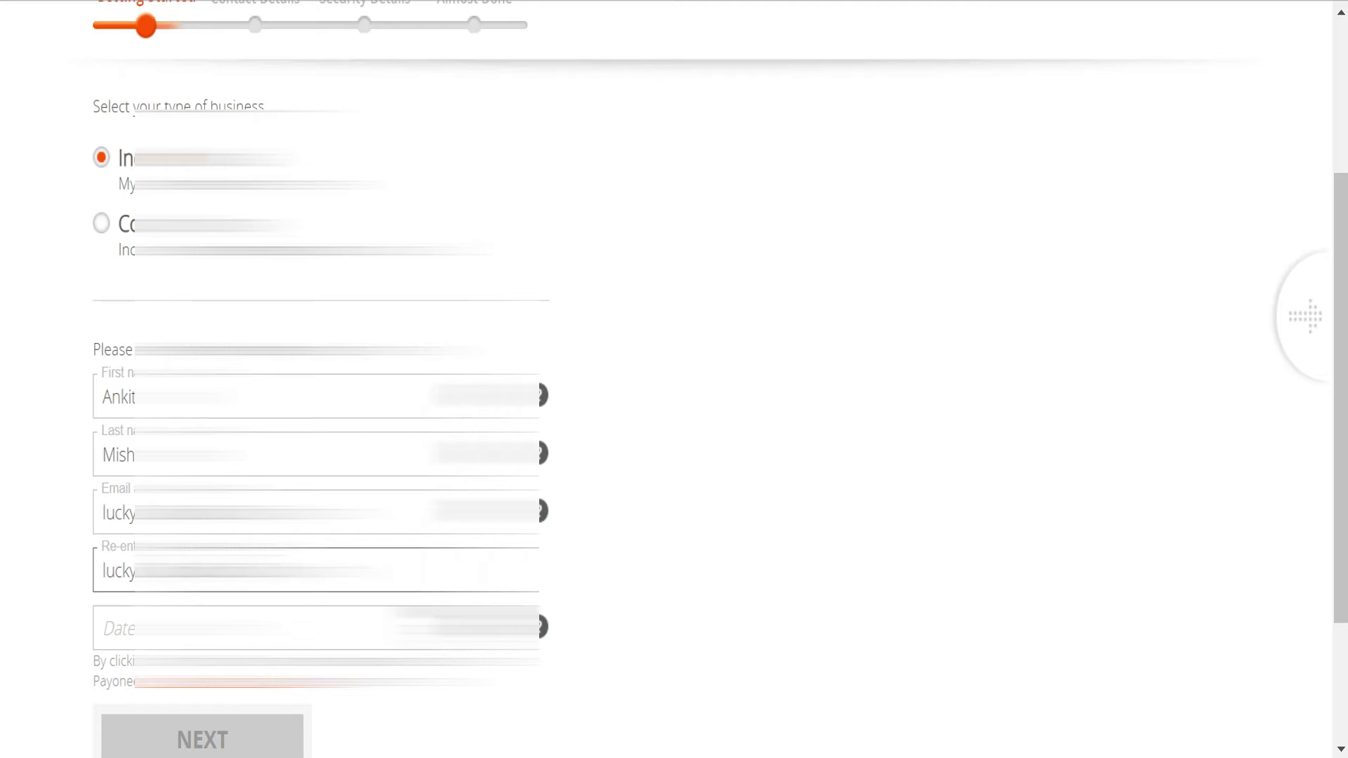
Pick the birth year and Jun as the month in the date of birth calendar
click(210, 629)
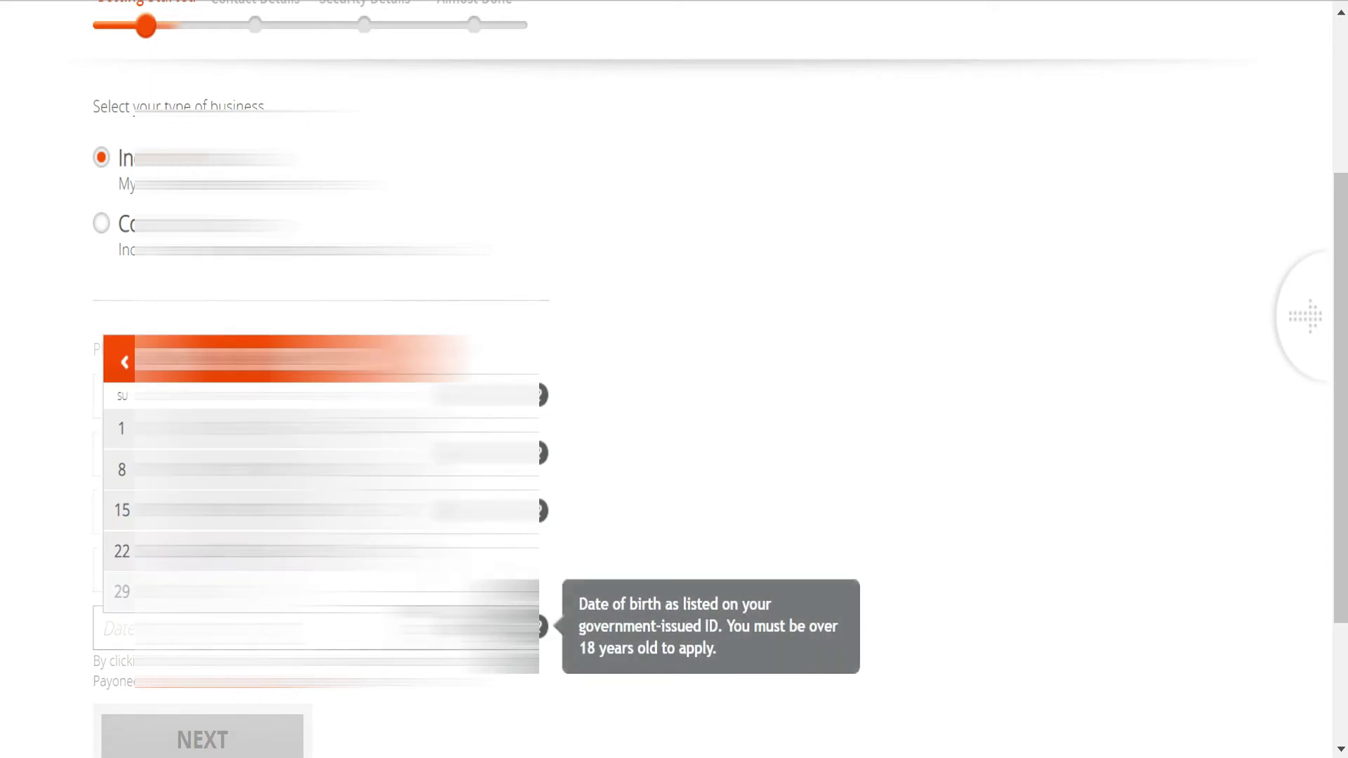
click(260, 360)
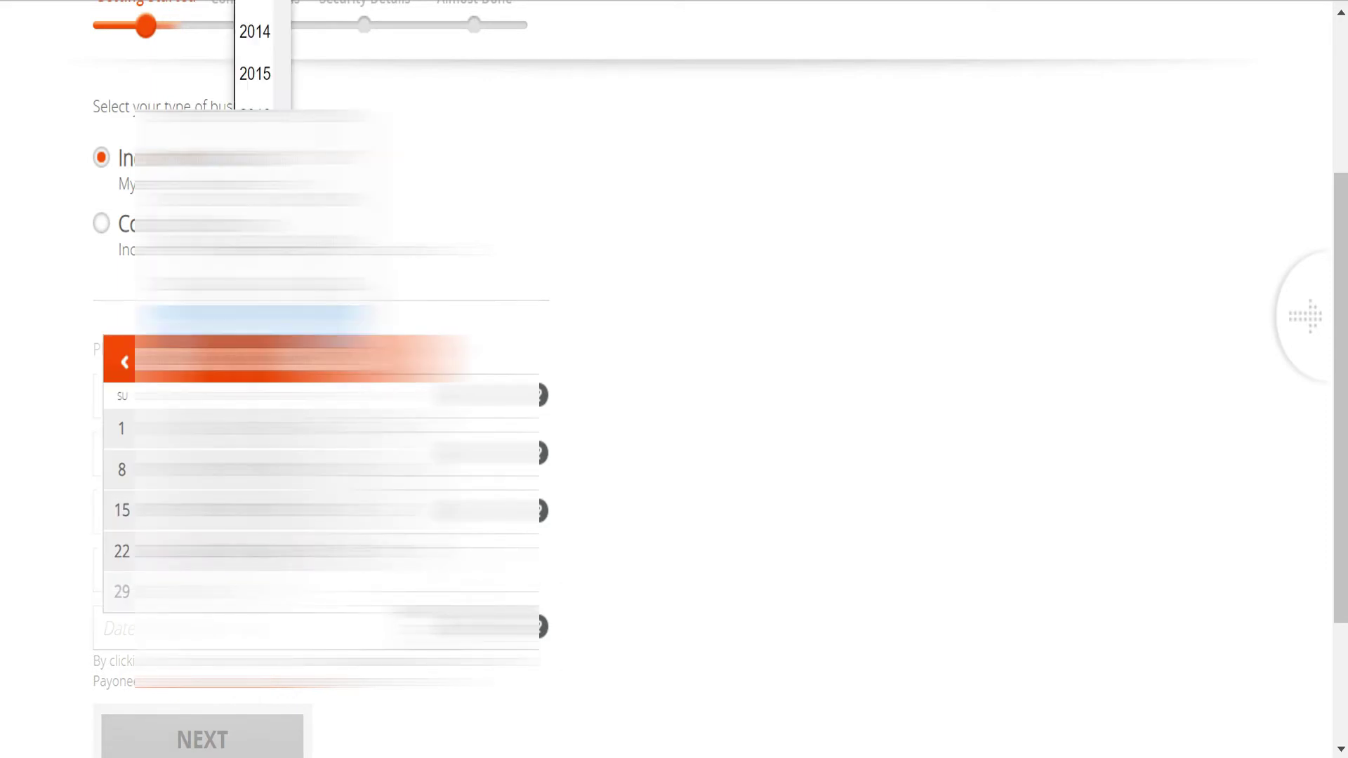
scroll(260, 56, up, 19)
scroll(260, 57, down, 4)
scroll(259, 57, up, 4)
scroll(260, 56, down, 9)
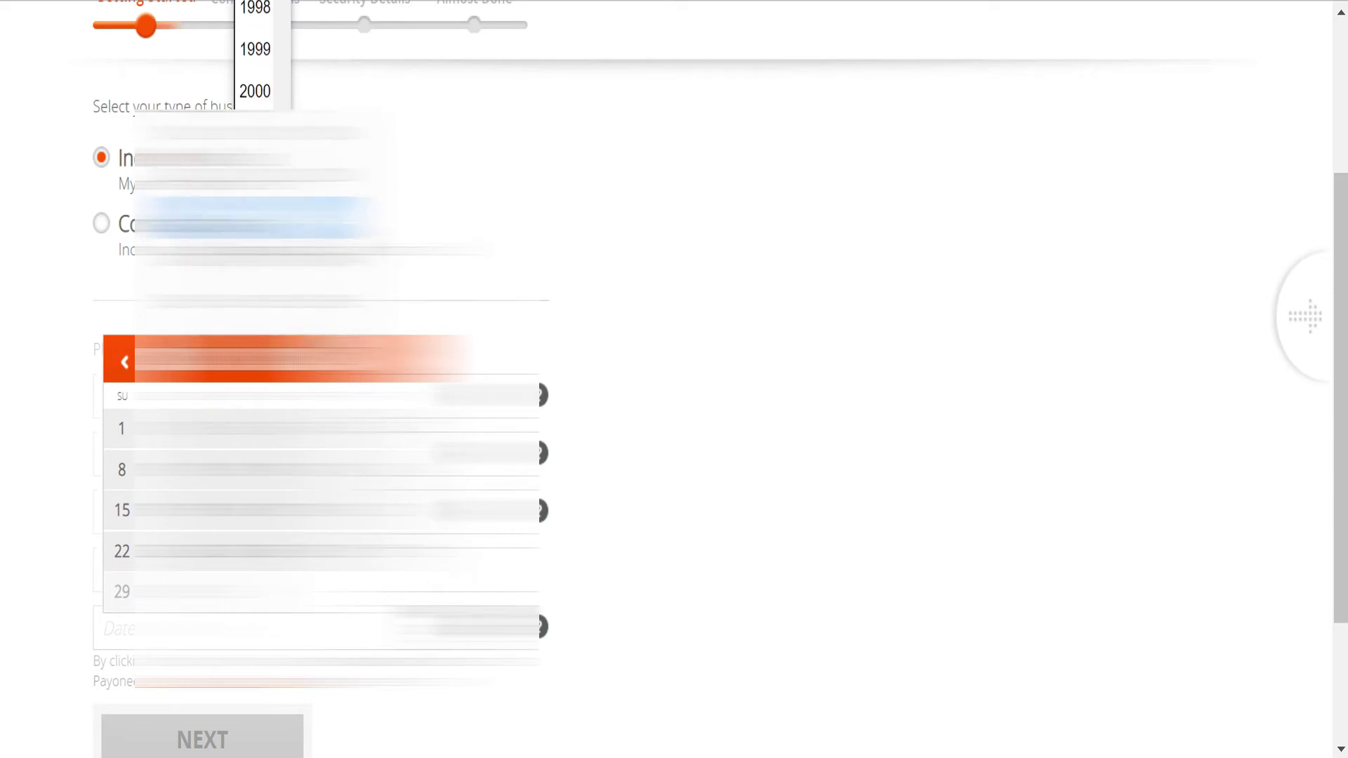
click(255, 172)
click(210, 359)
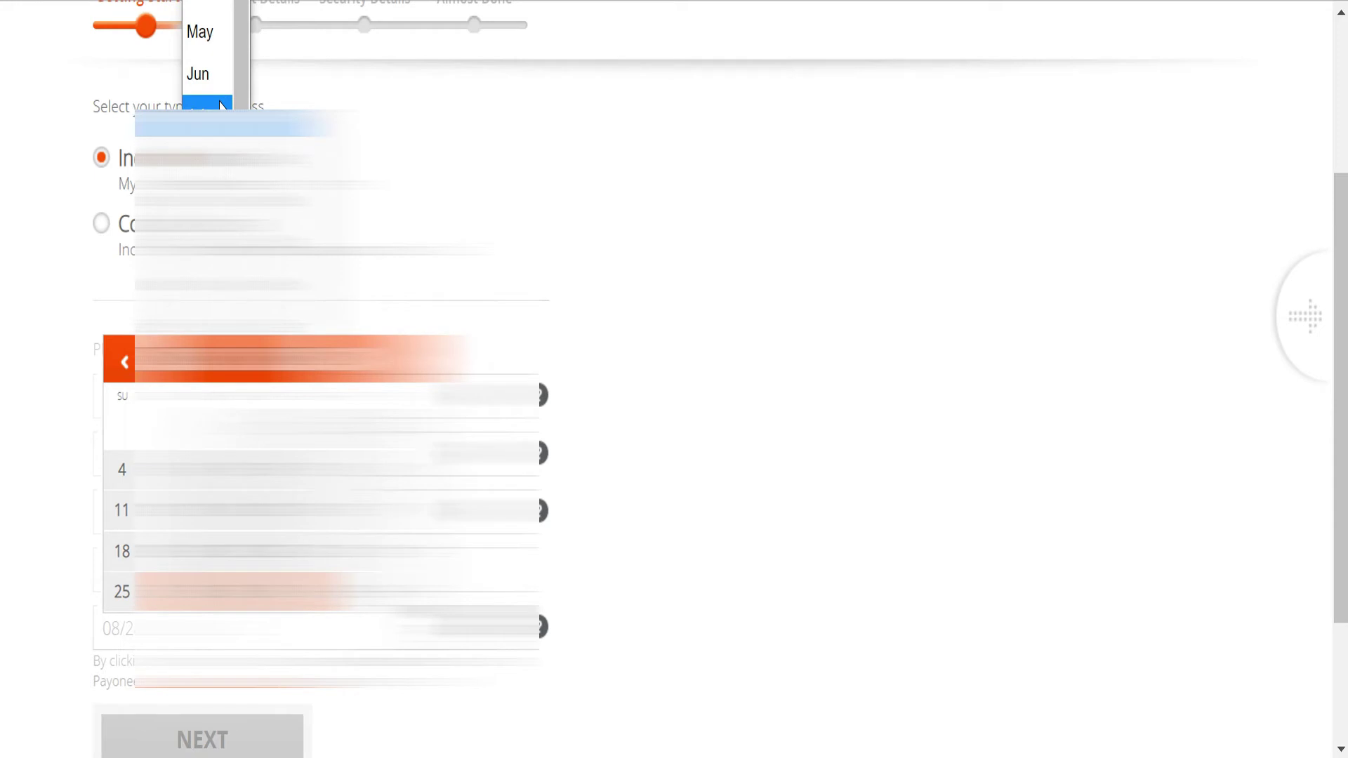
click(217, 85)
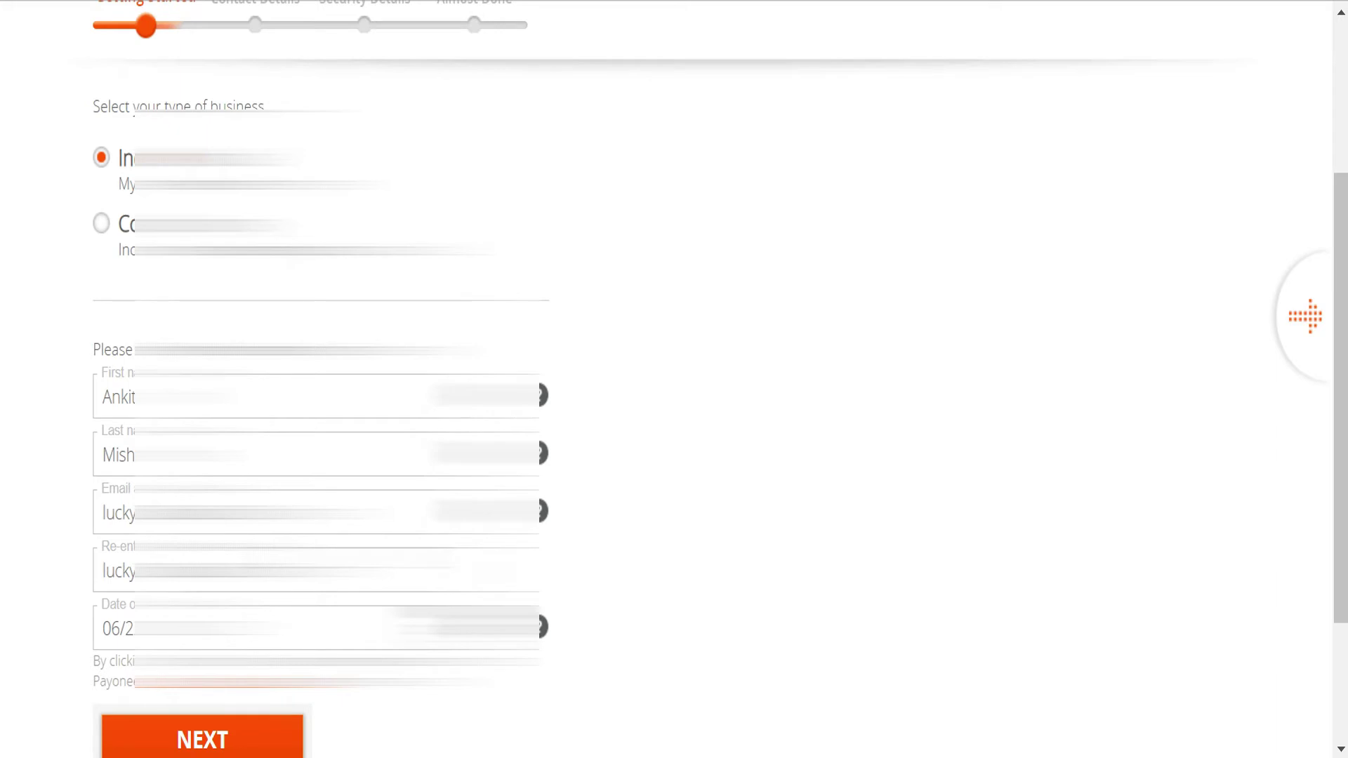
scroll(675, 379, down, 3)
scroll(675, 379, up, 2)
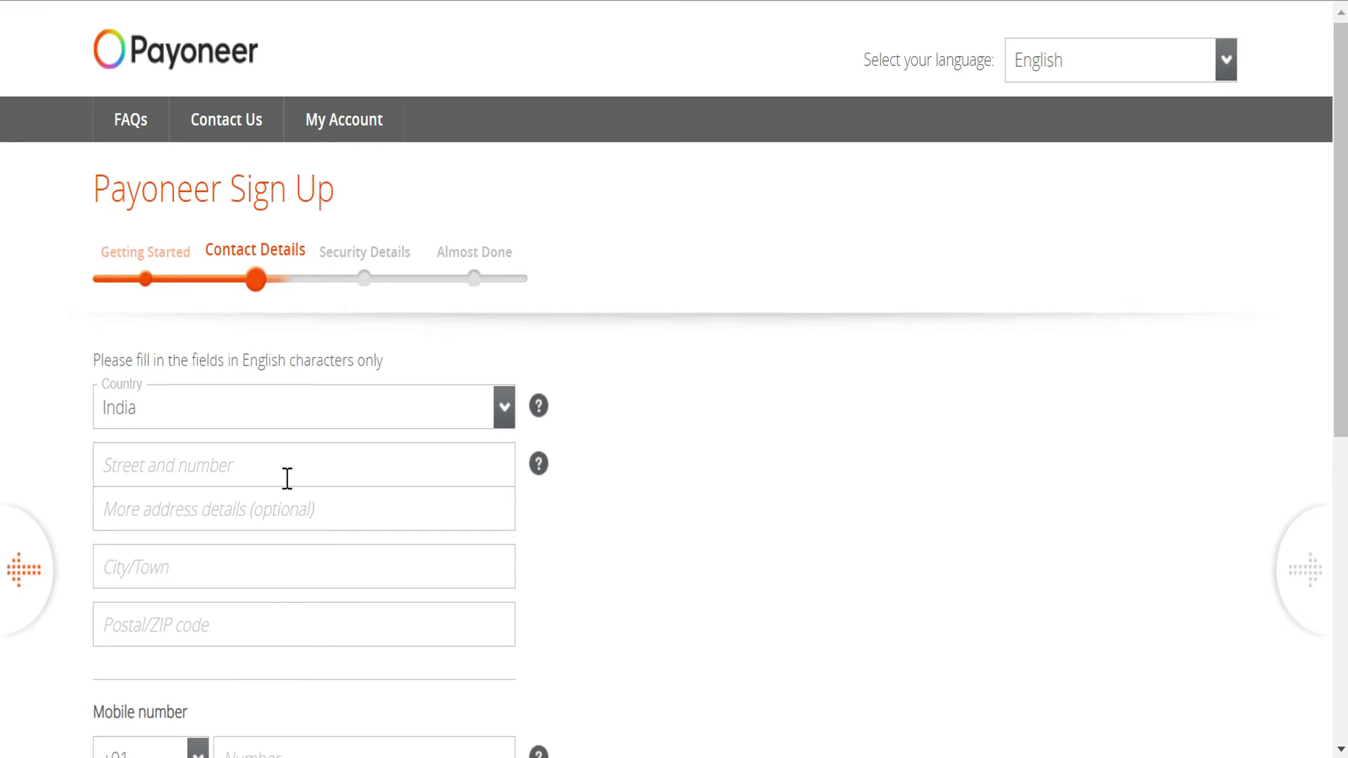
Keep India as country of residence and enter the street address
click(266, 413)
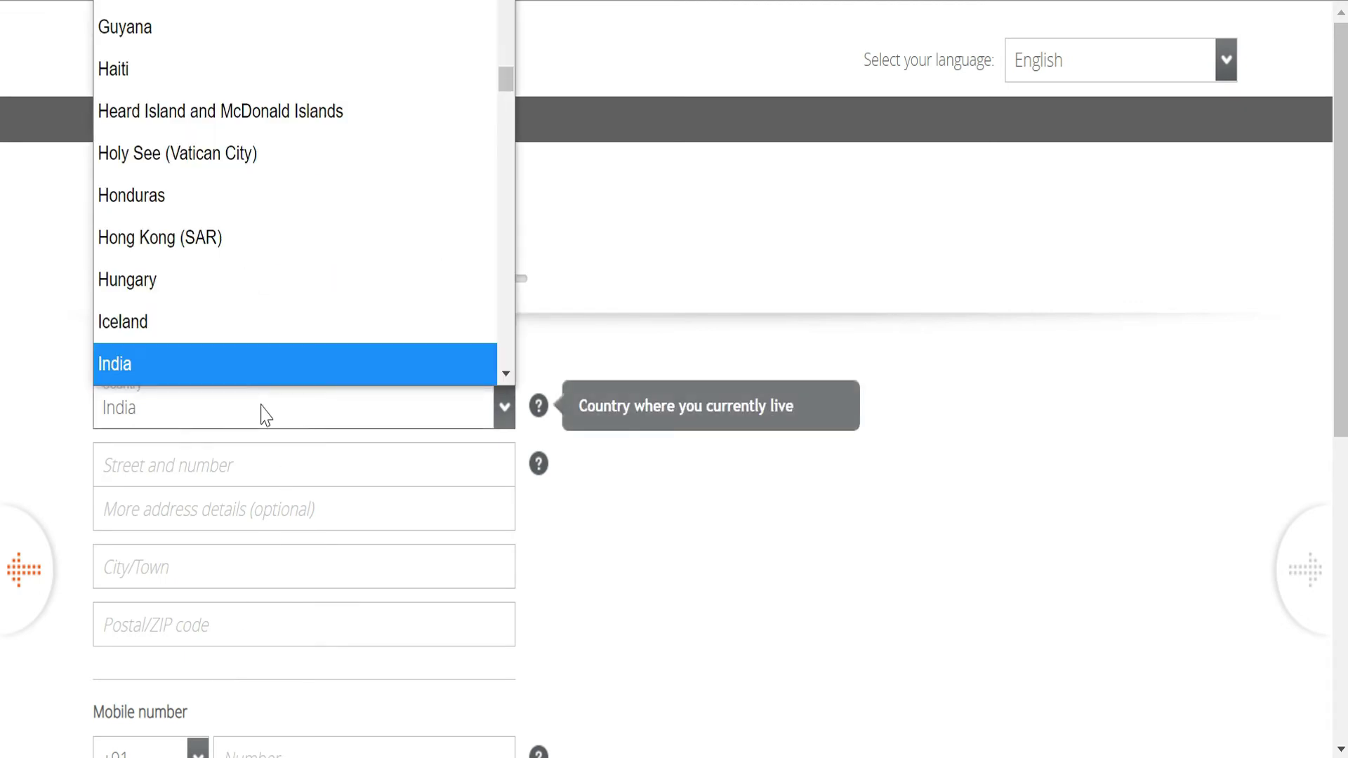
click(266, 415)
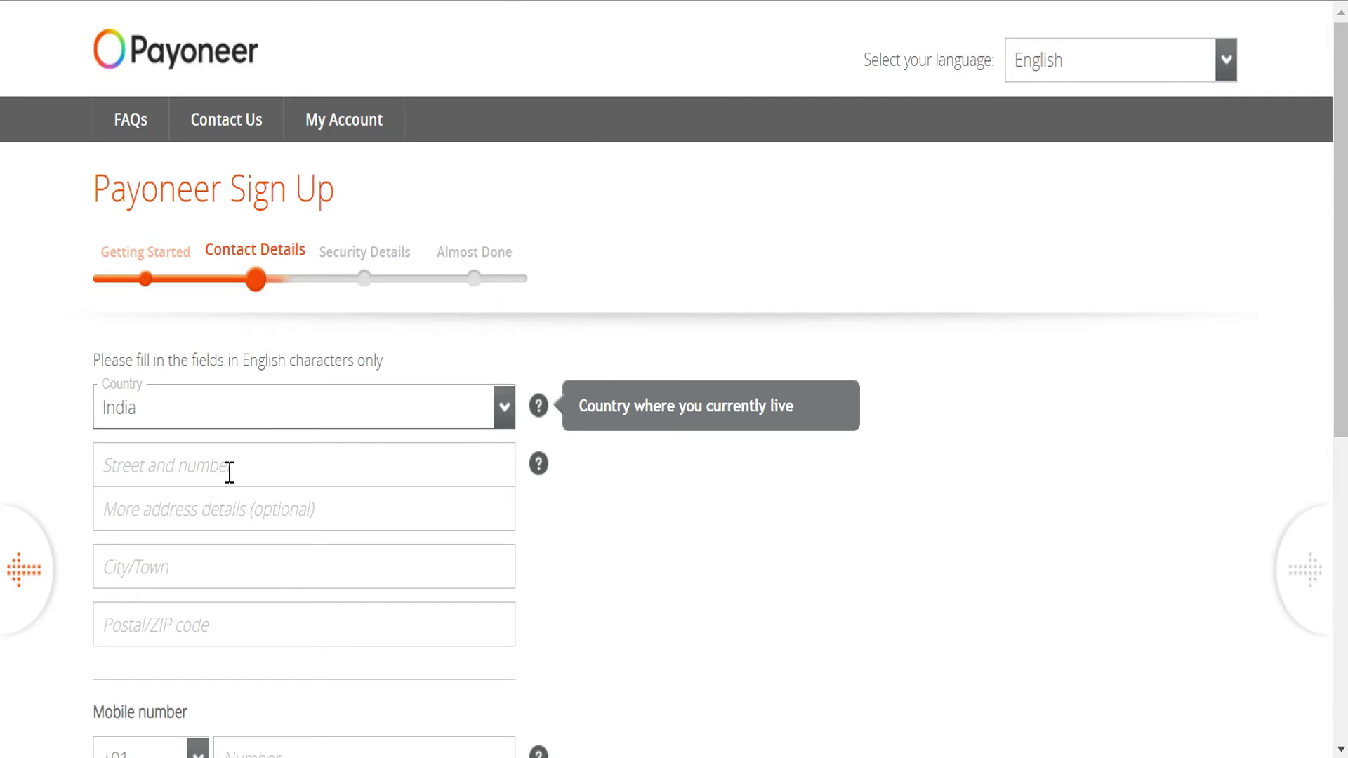
click(208, 424)
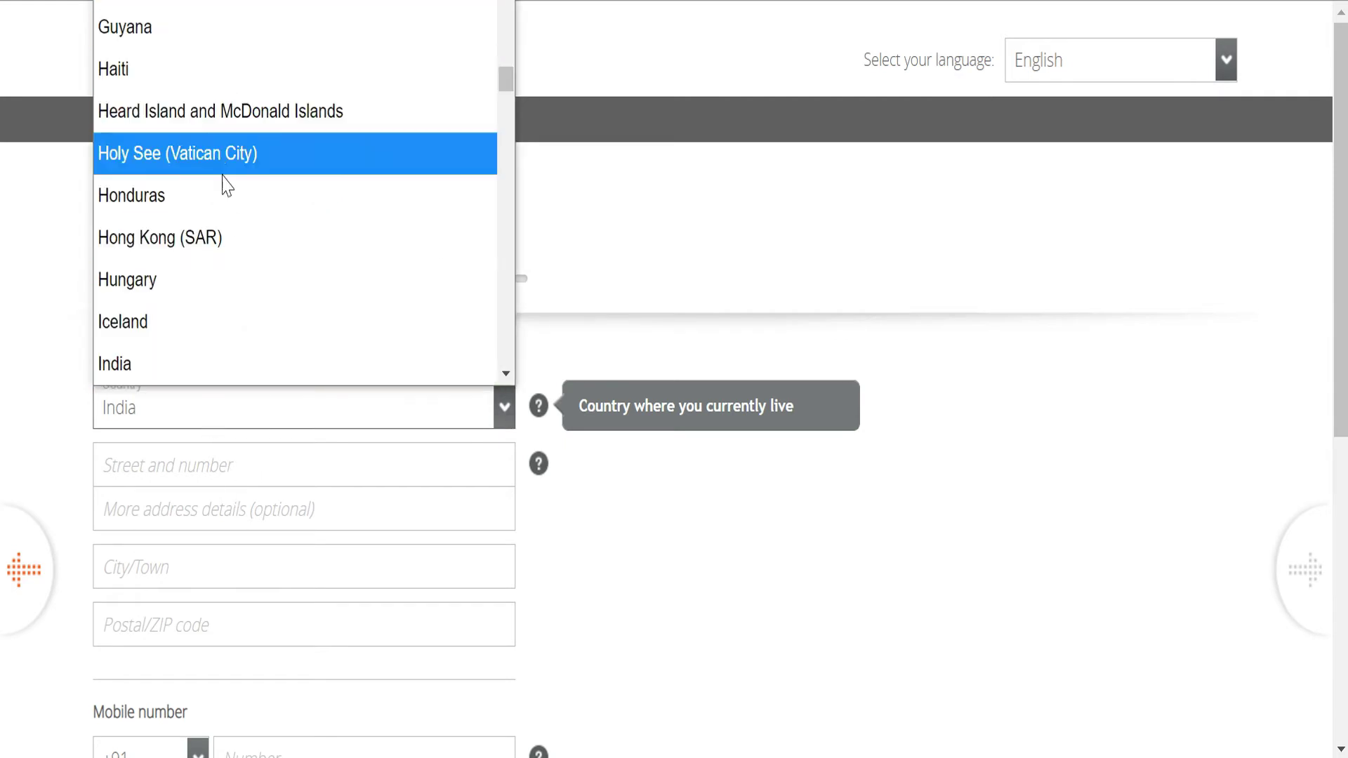
click(215, 364)
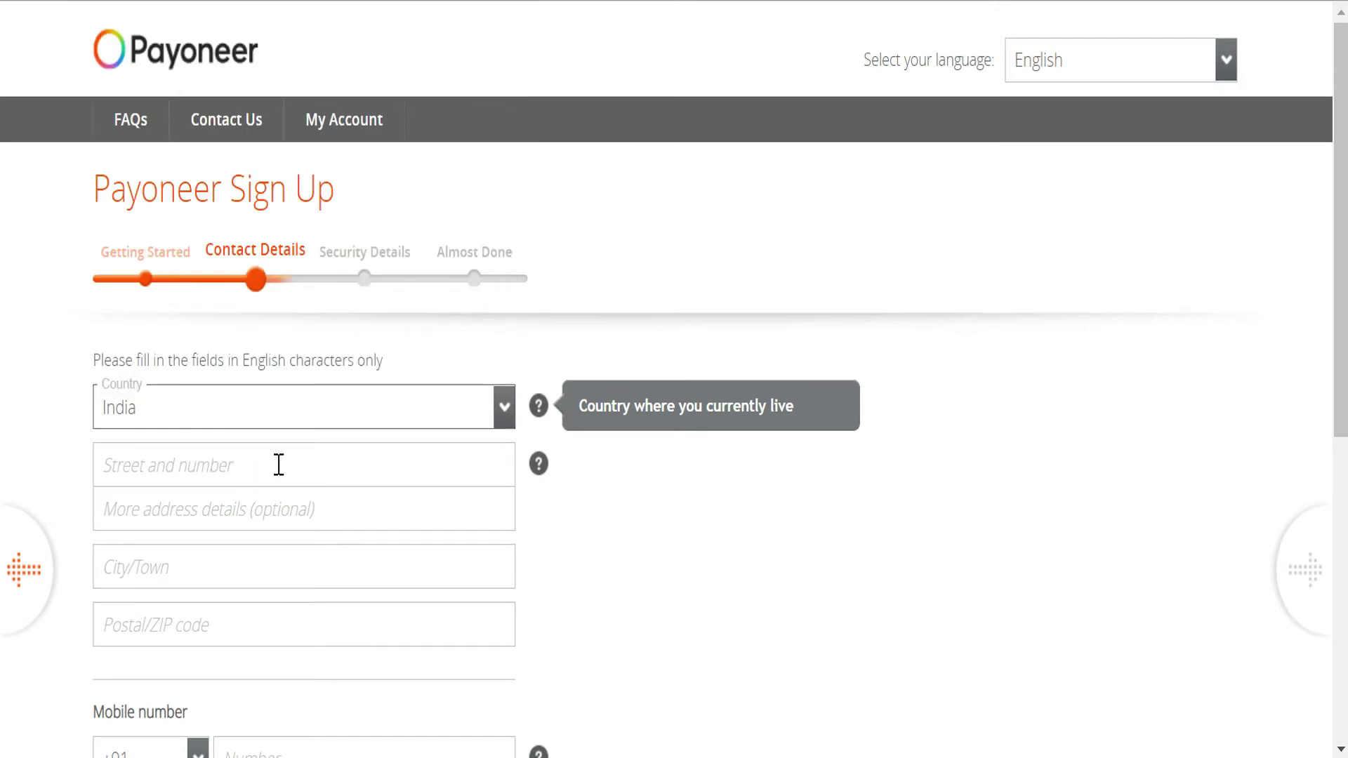
click(279, 465)
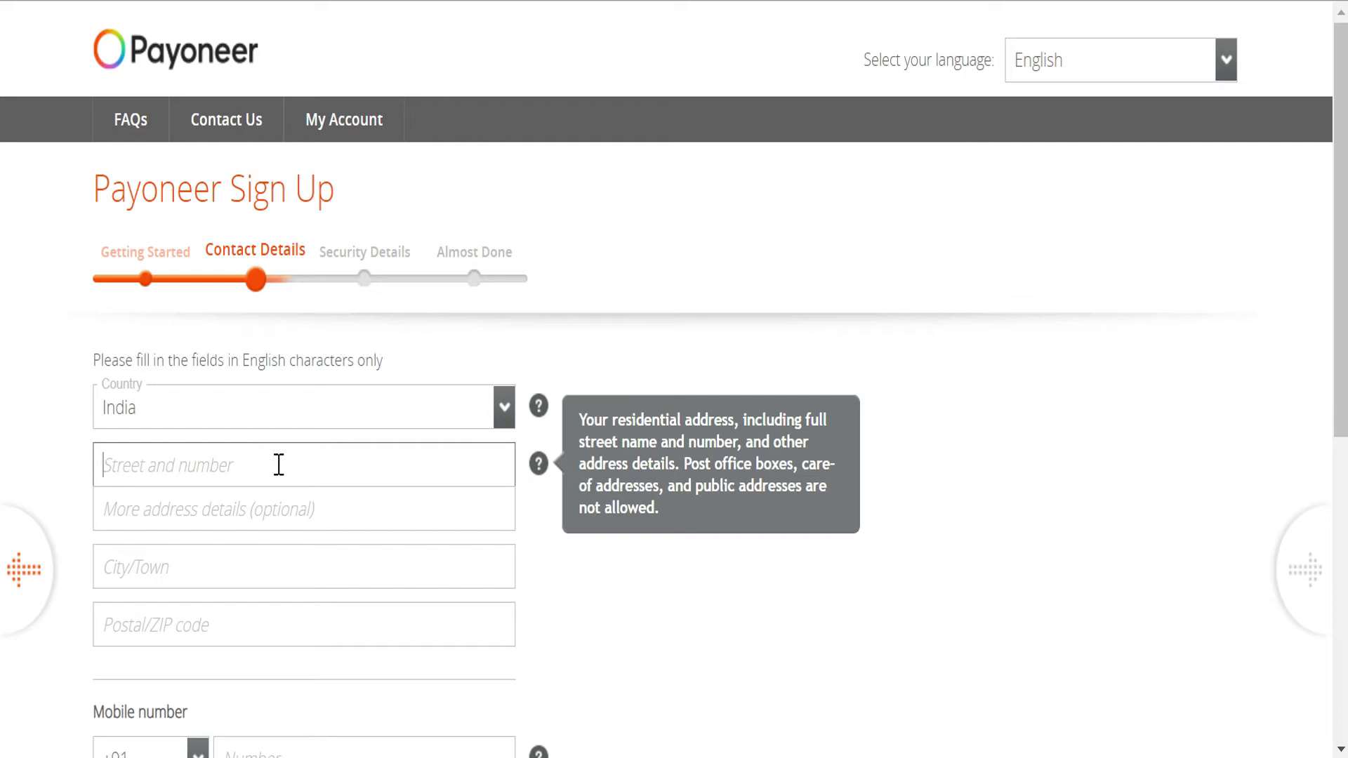
text(Katya)
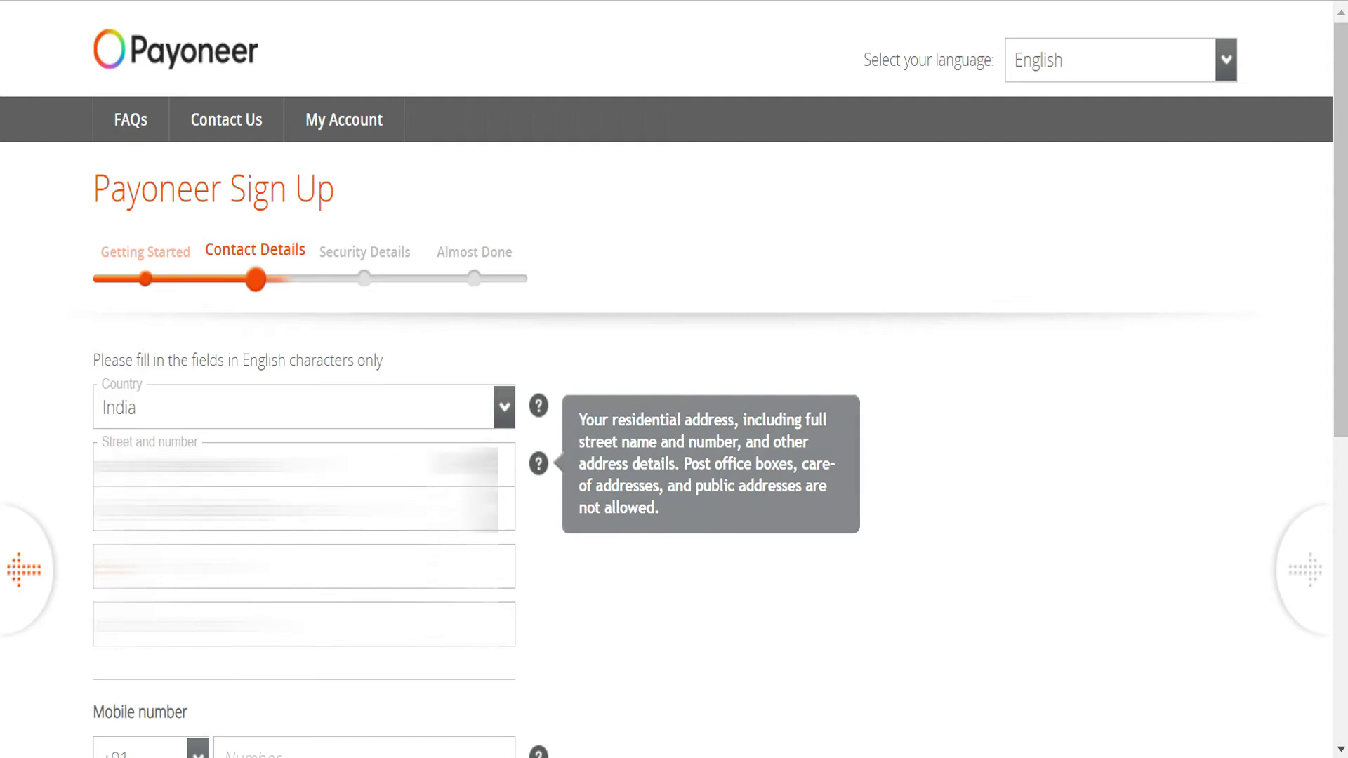
click(304, 509)
Enter the mobile number and request a verification code for it
scroll(674, 380, down, 5)
click(365, 445)
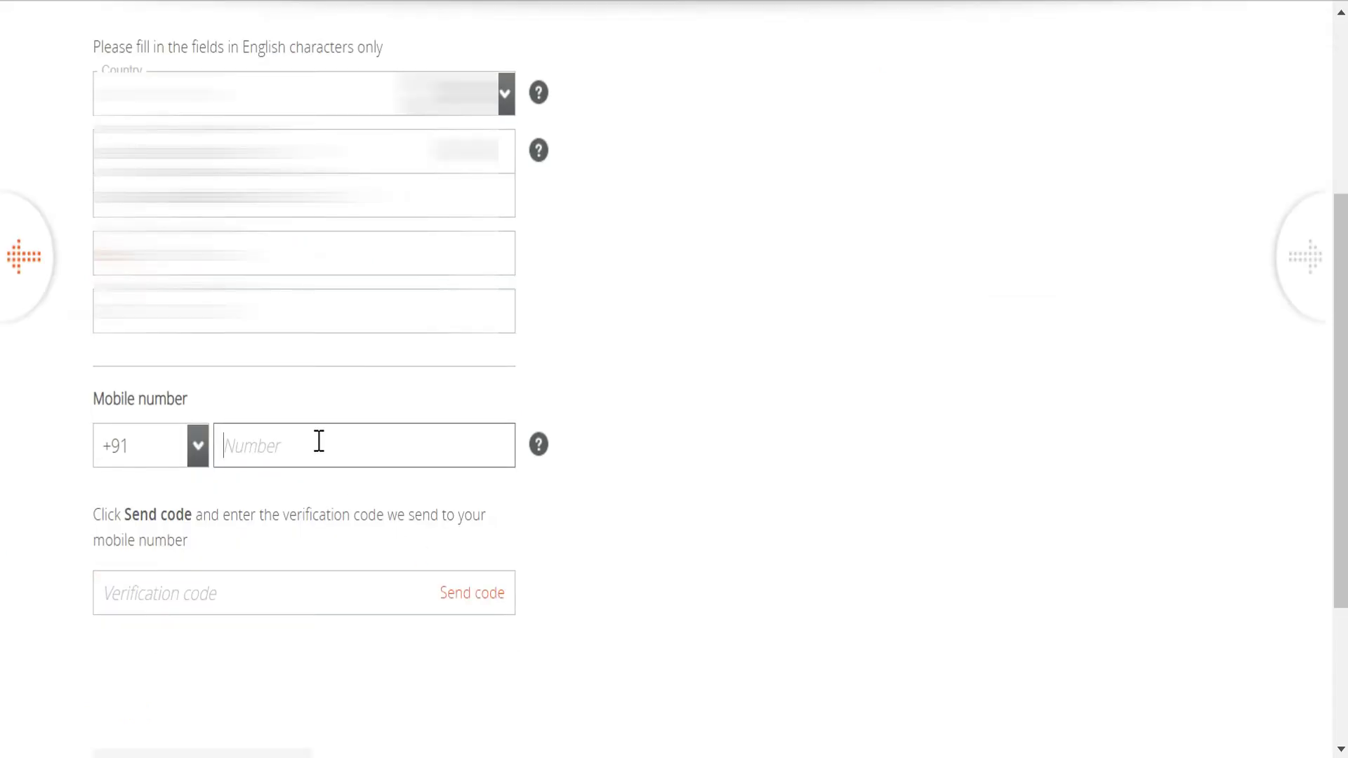
text(726)
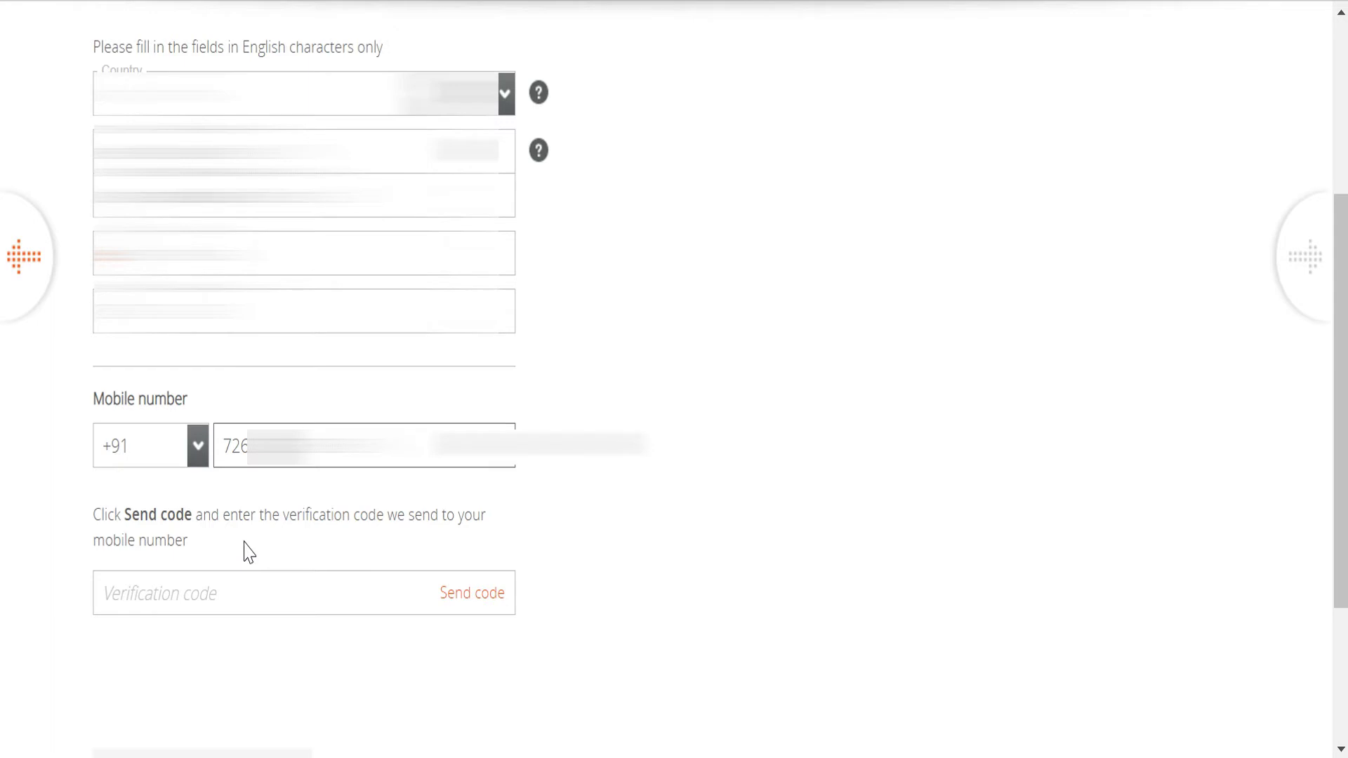
click(466, 599)
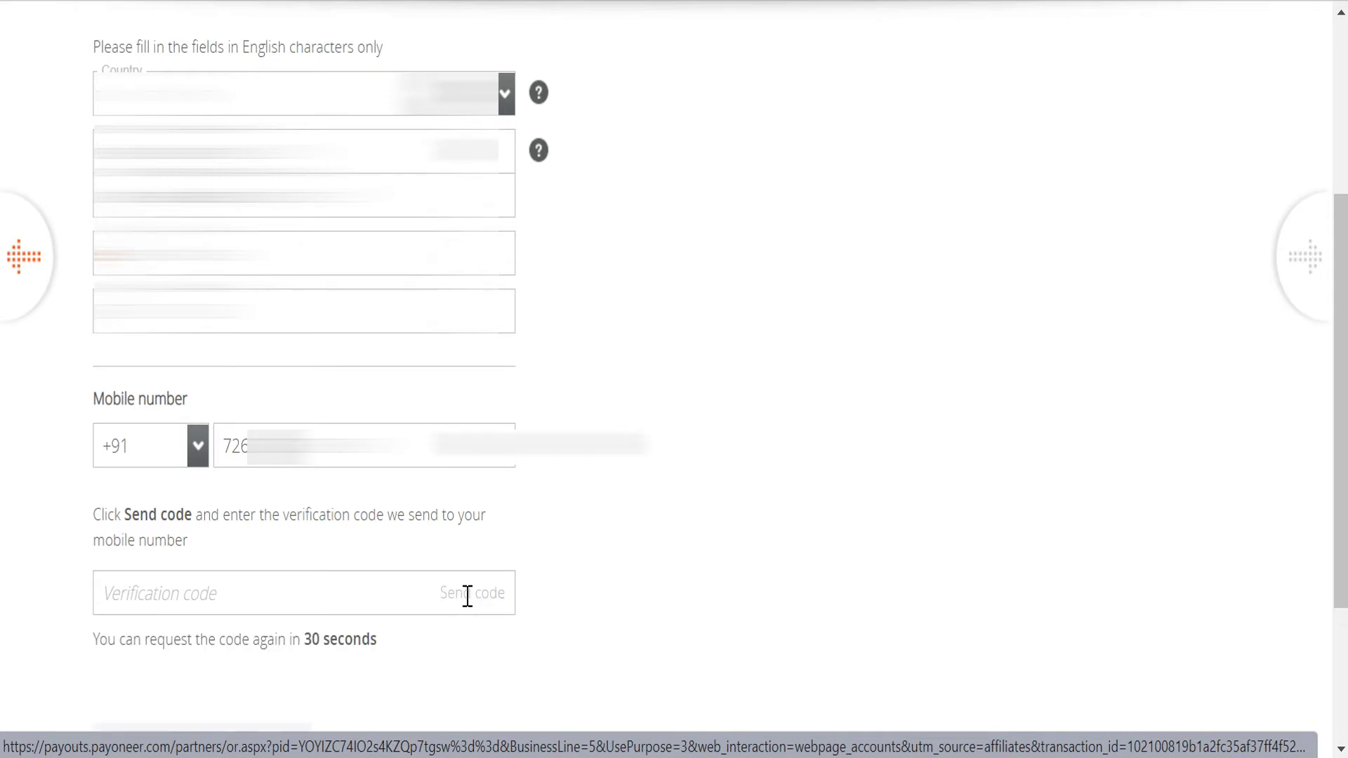
Type the received verification code and submit the contact details
click(302, 592)
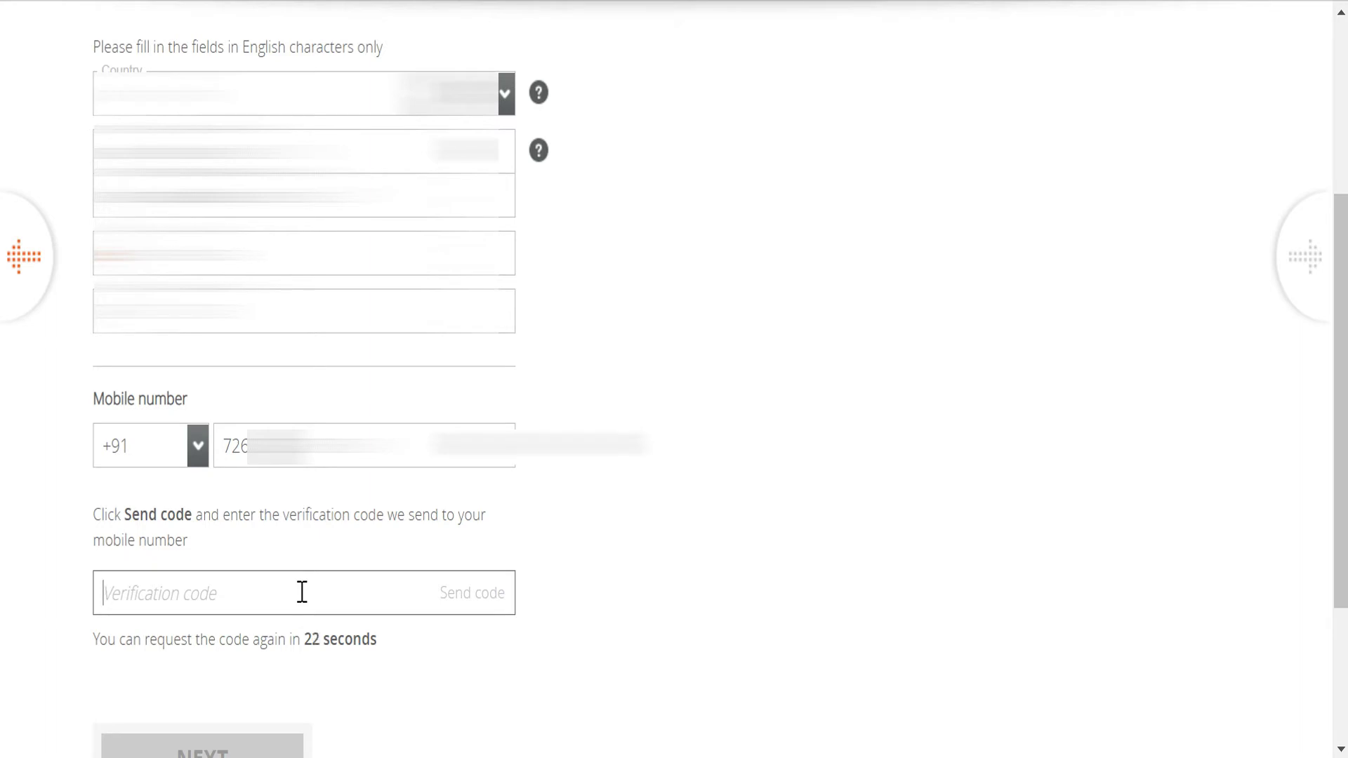
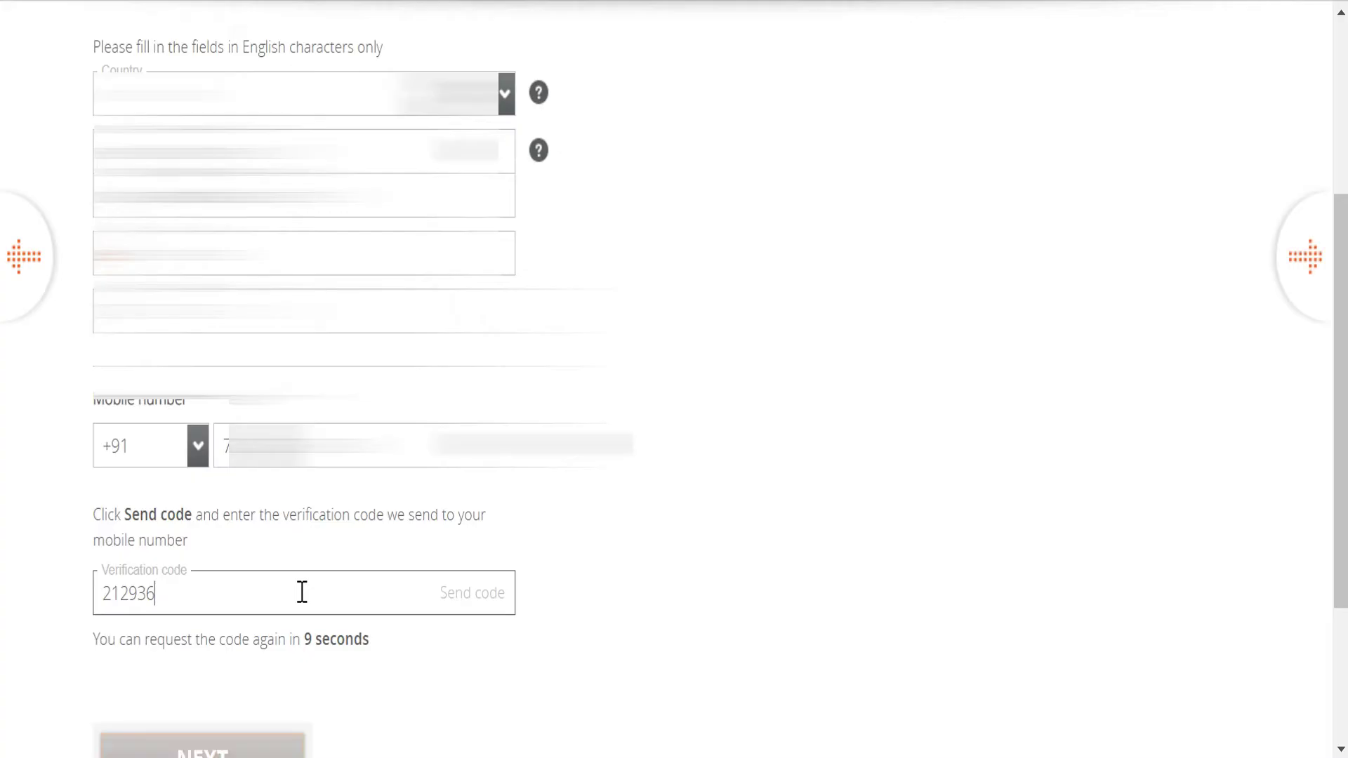
scroll(302, 593, down, 2)
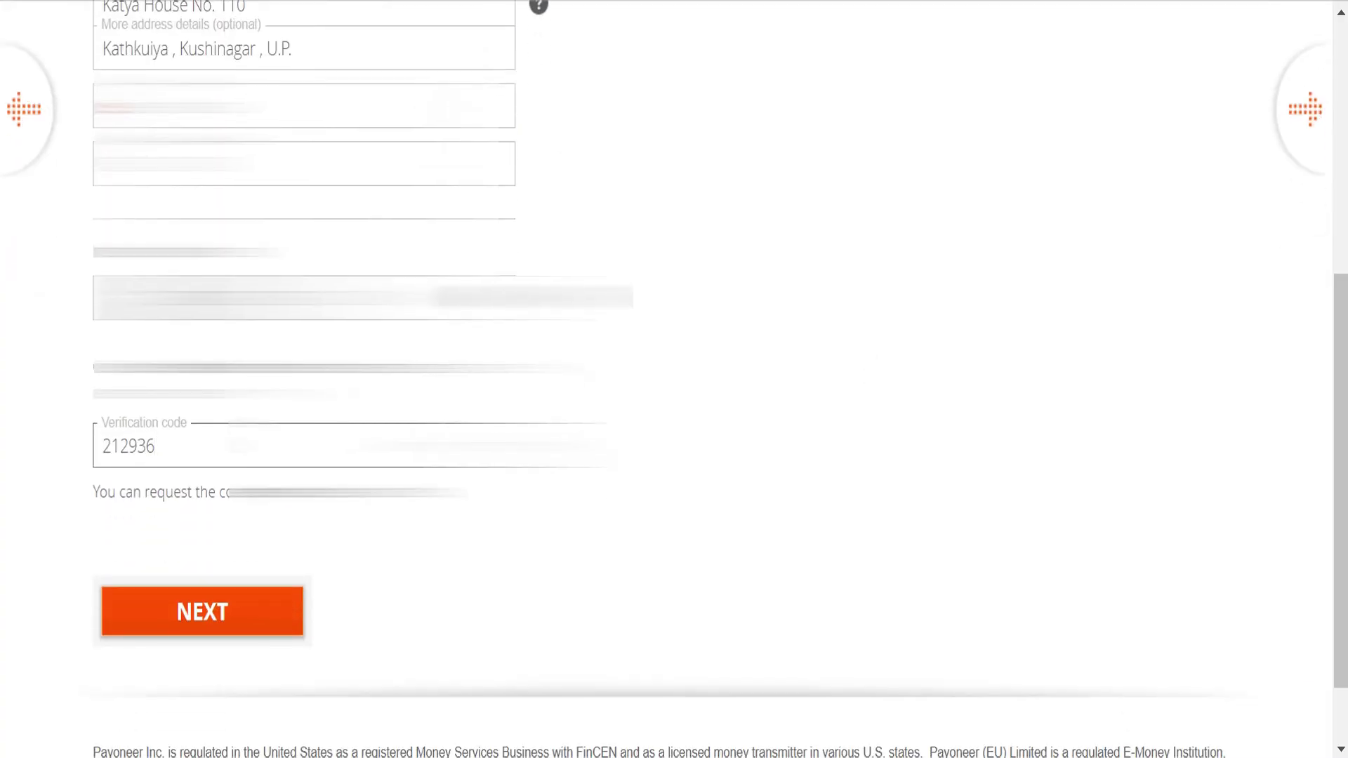
key(Return)
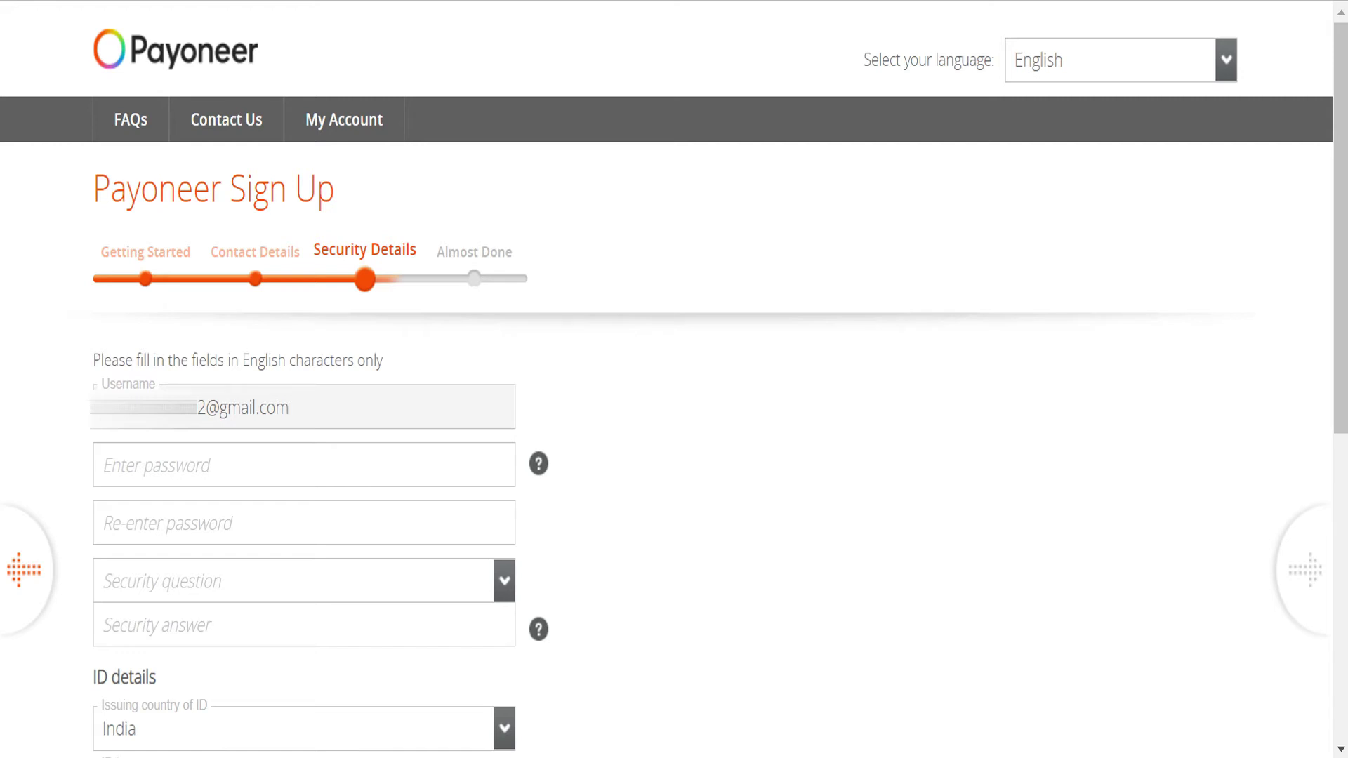
Choose 'What is the name of your first school?' as the Payoneer security question
scroll(199, 470, down, 2)
click(199, 470)
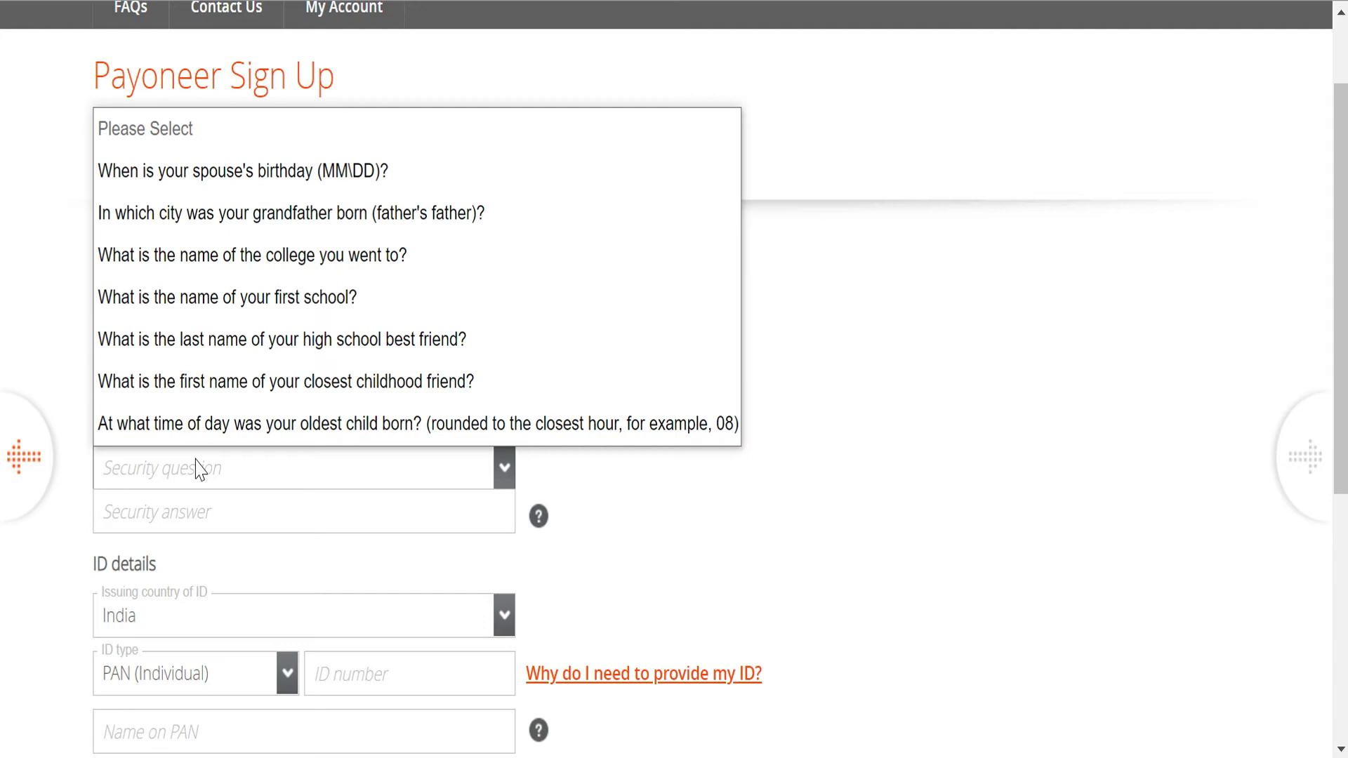
click(268, 309)
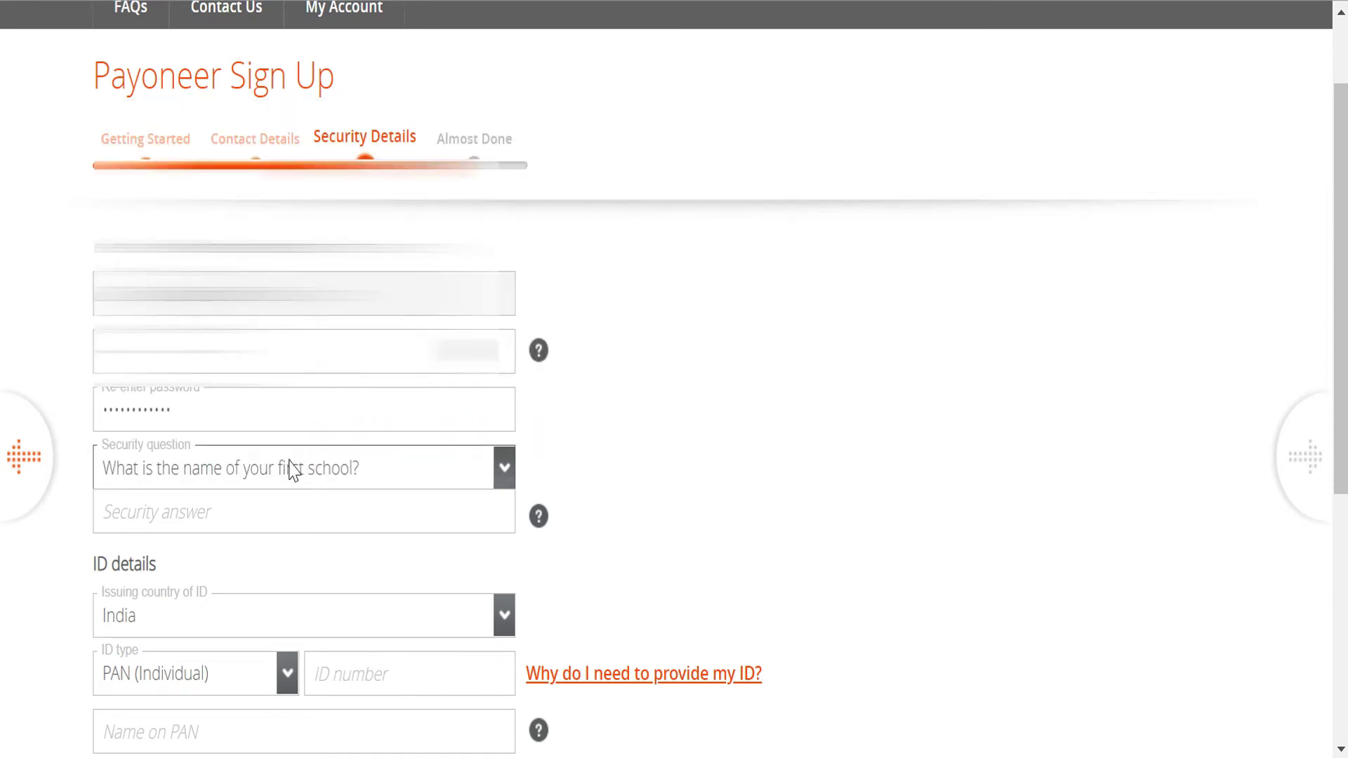
click(295, 476)
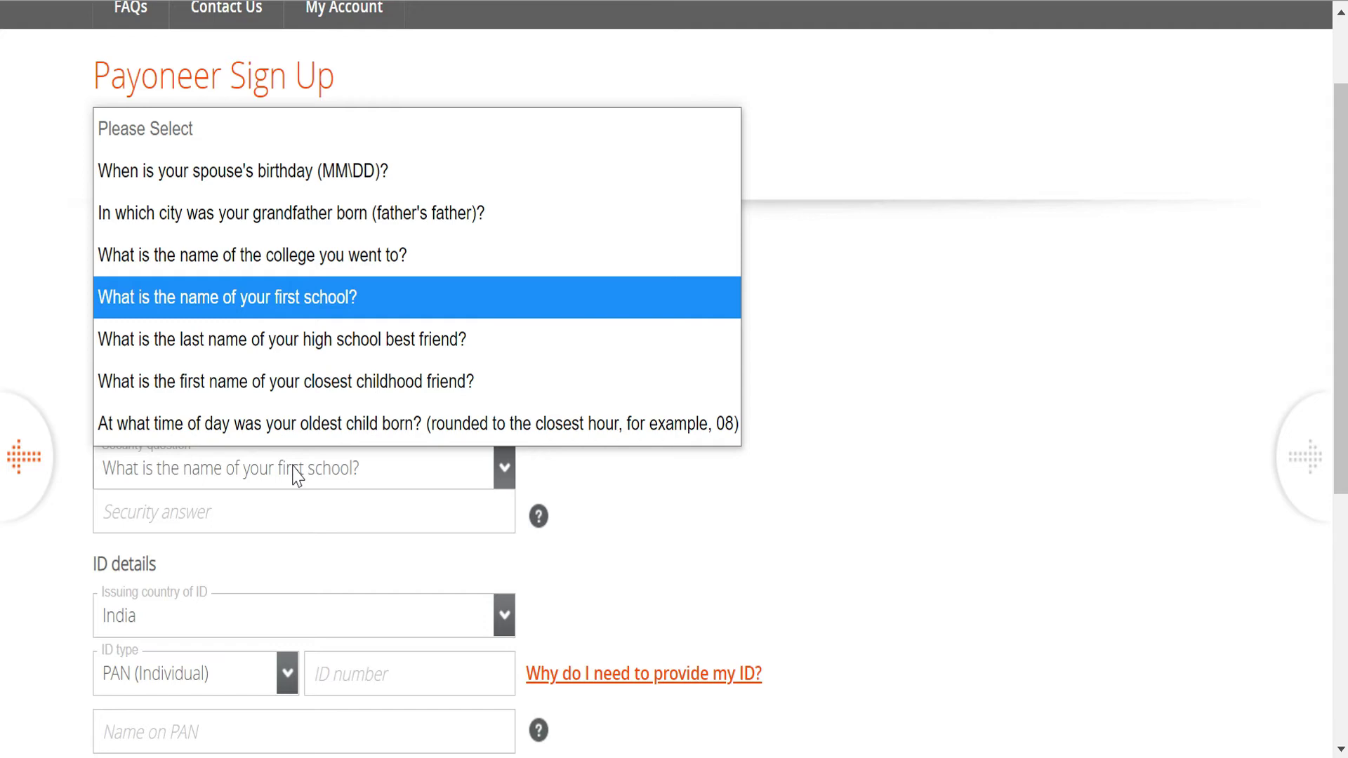
scroll(296, 476, down, 3)
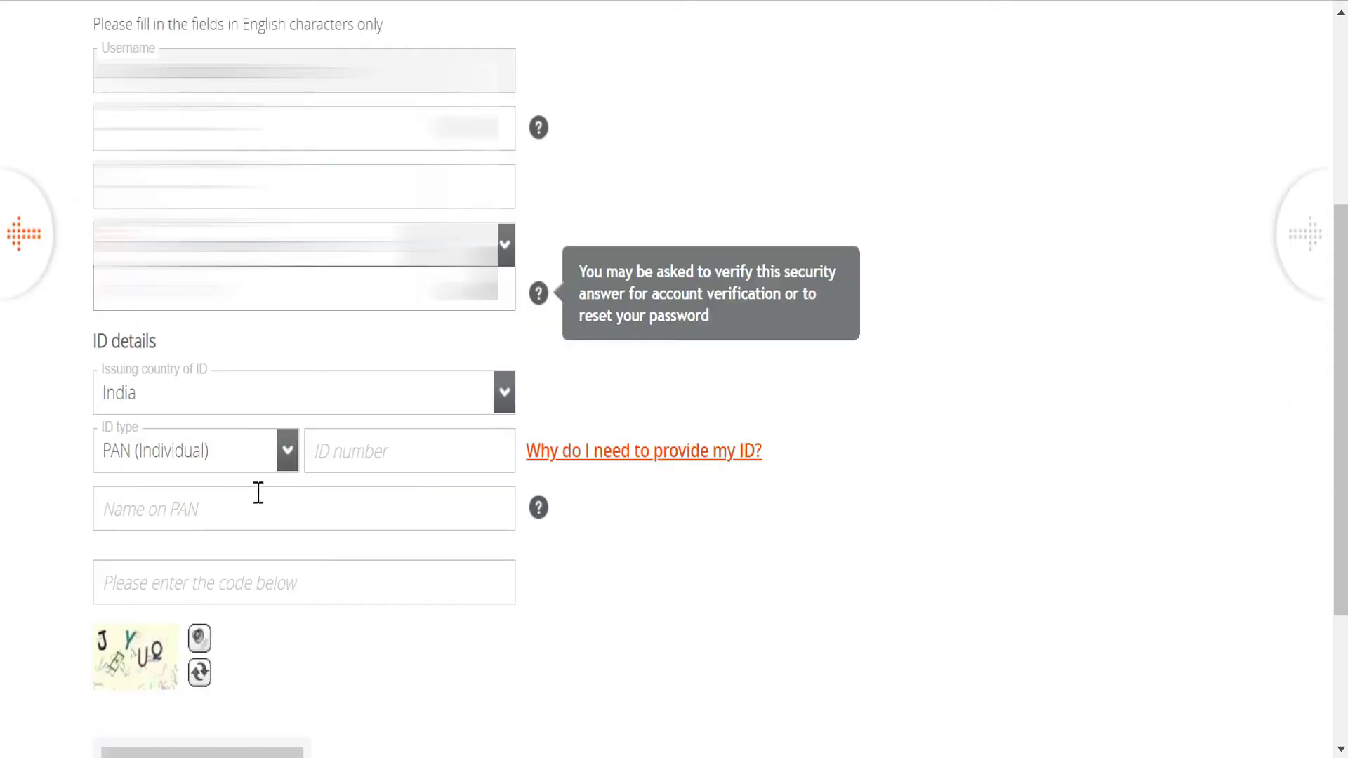
Paste the PAN ID number and the name on PAN into the ID details
click(400, 455)
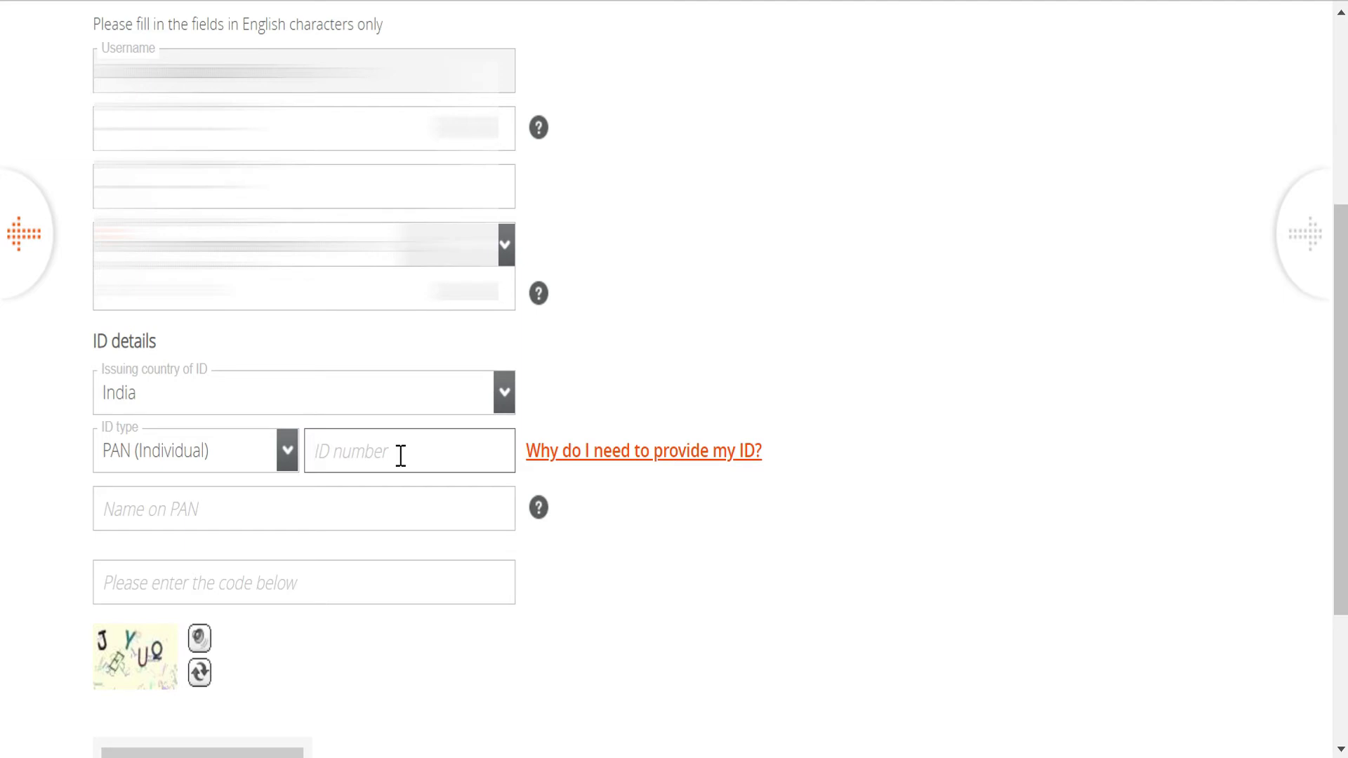
key(ctrl+v)
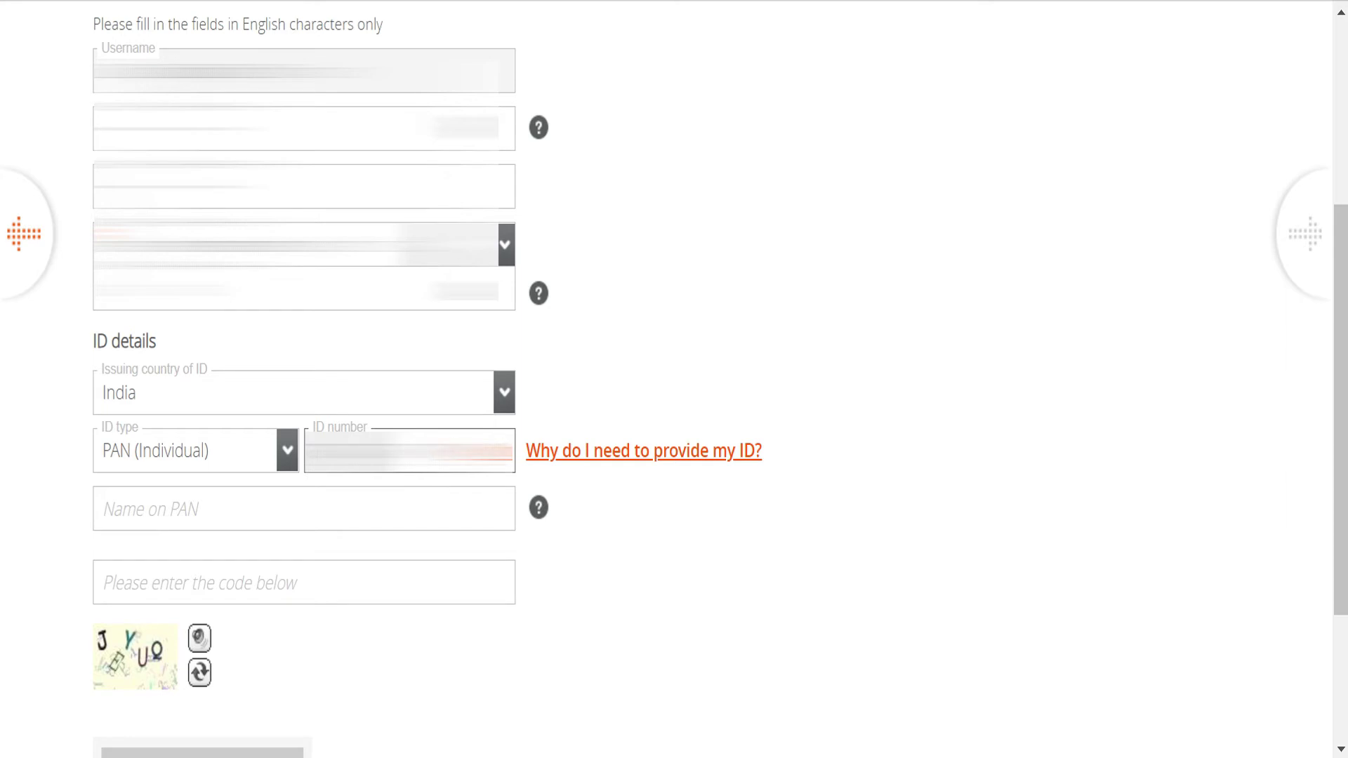
click(370, 506)
Enter the captcha code and continue to the Almost Done step
key(Tab)
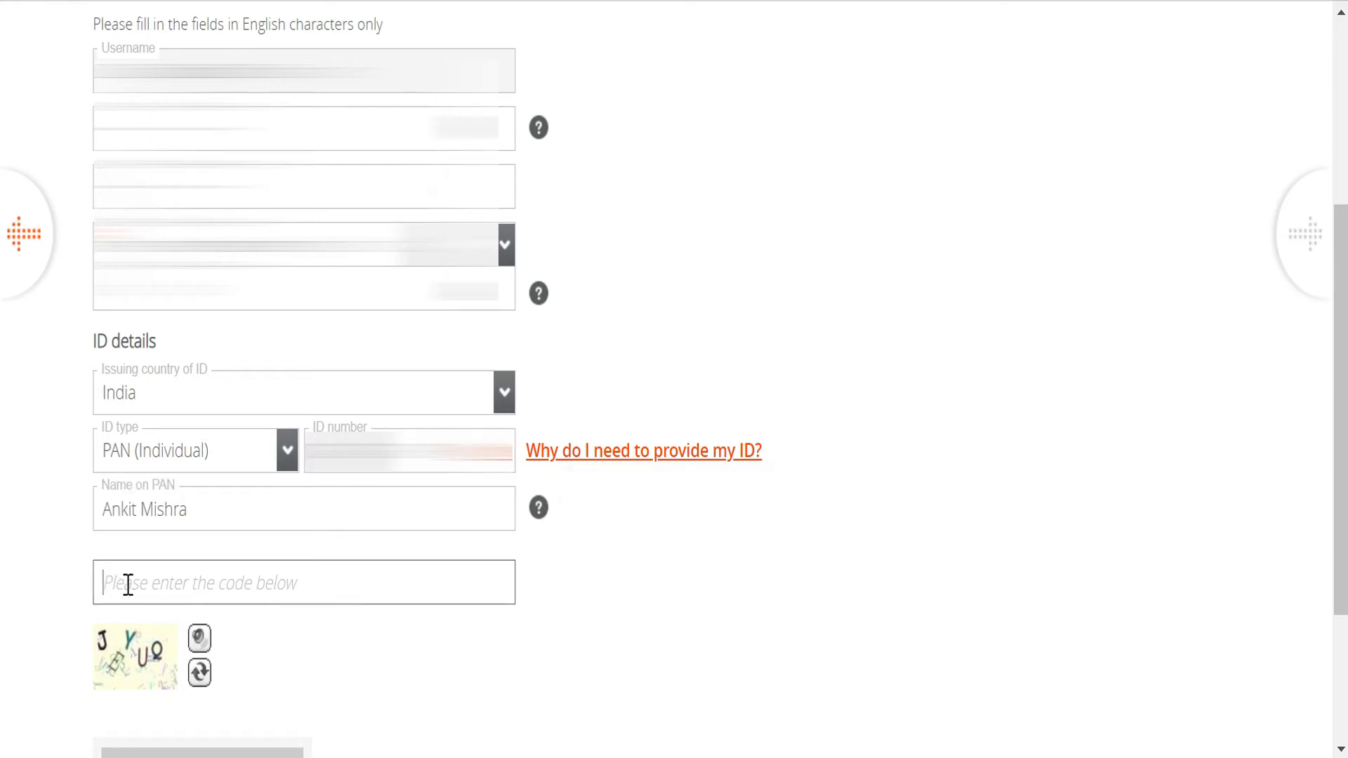
text(J)
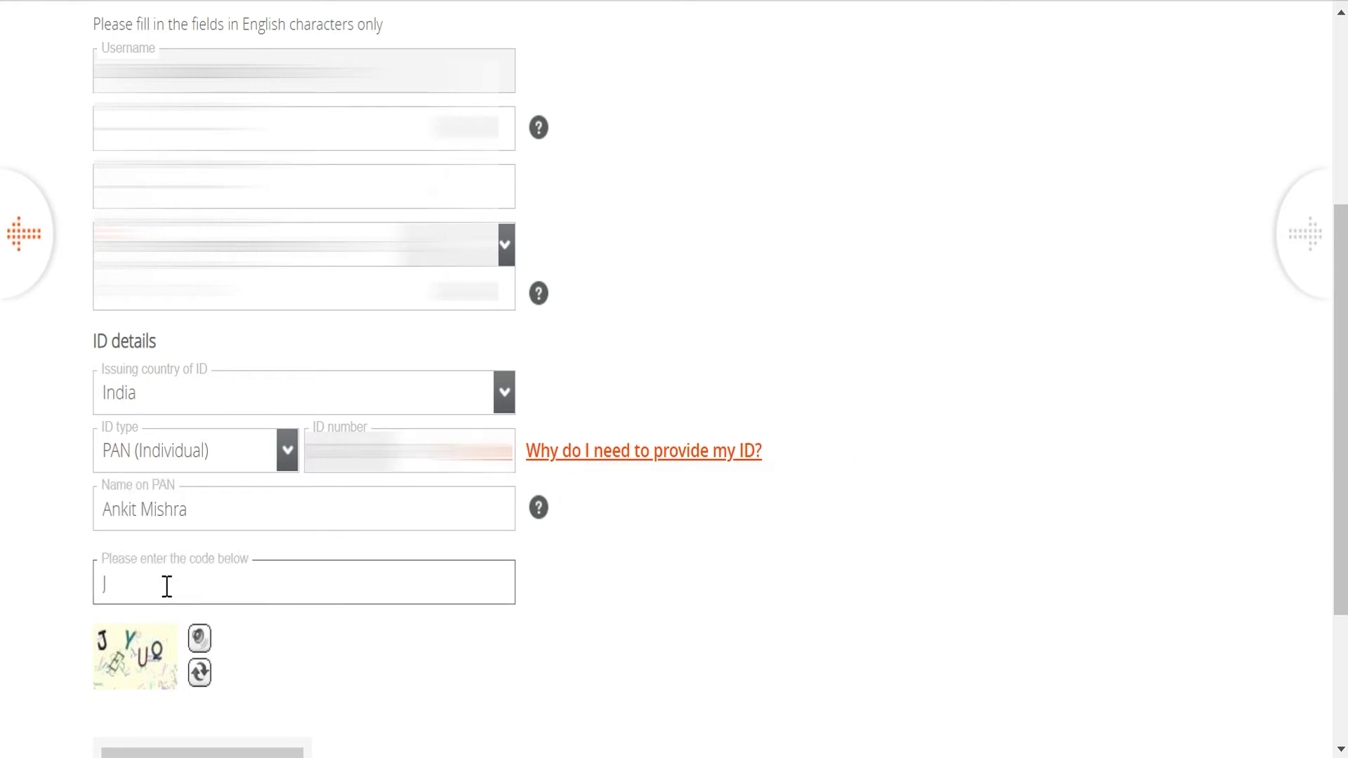
text(EYUQ)
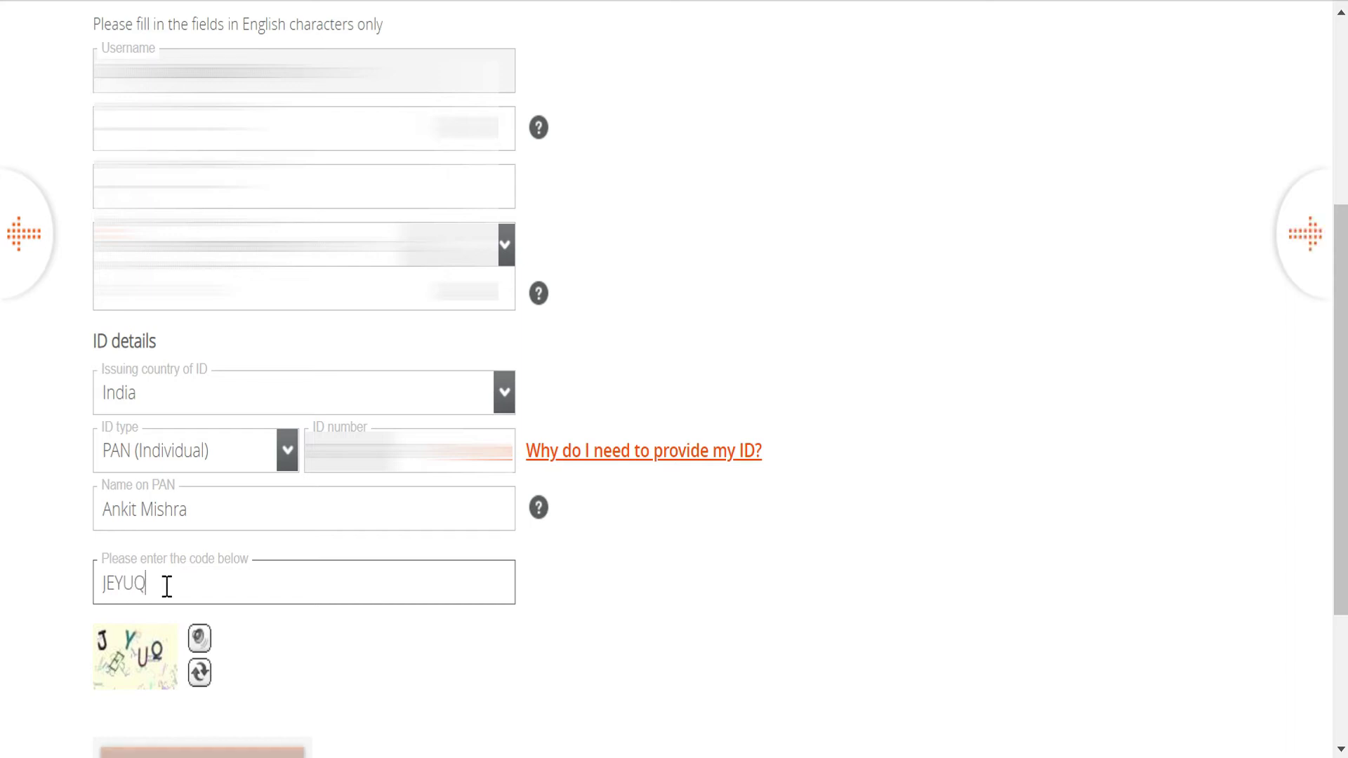
scroll(330, 686, down, 3)
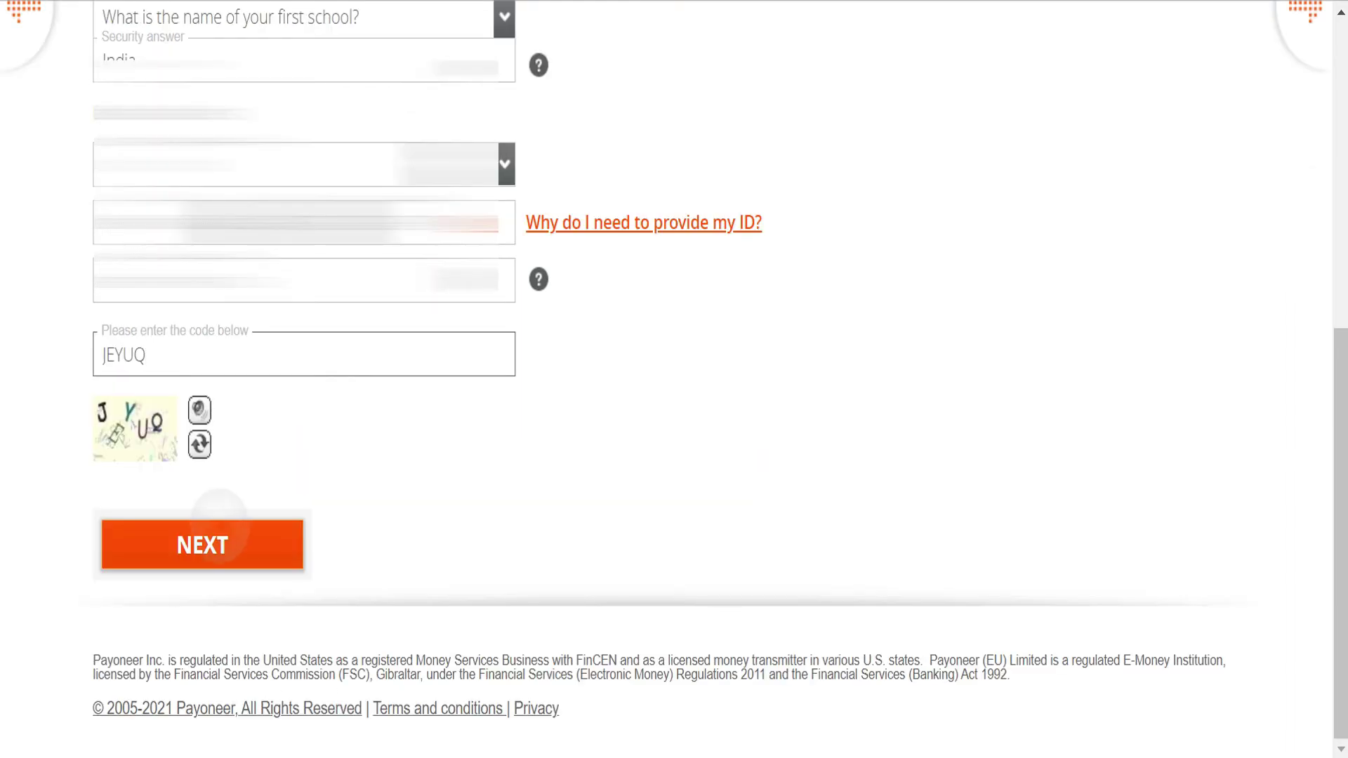
click(219, 524)
Search the bank list for 'p' and select Punjab National Bank as the withdrawal bank
scroll(305, 421, down, 1)
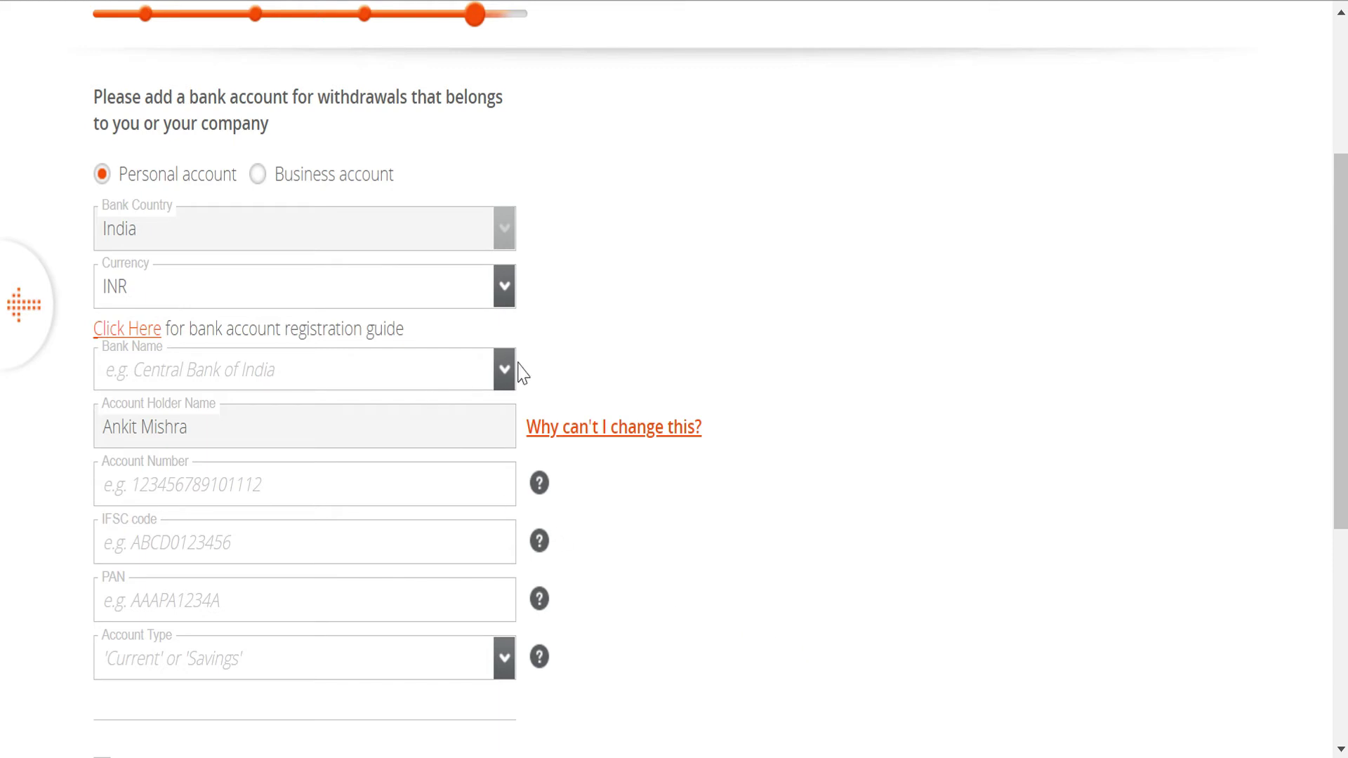
click(504, 372)
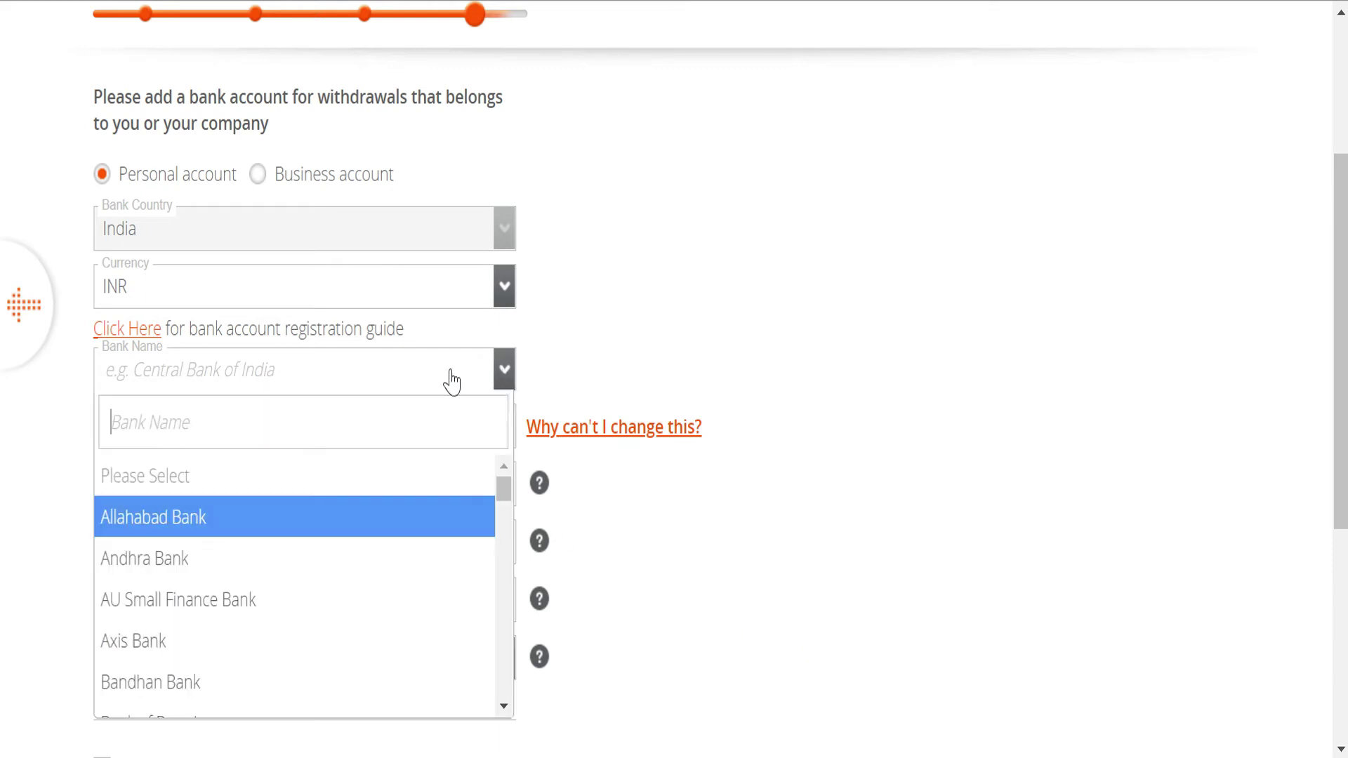
text(pa)
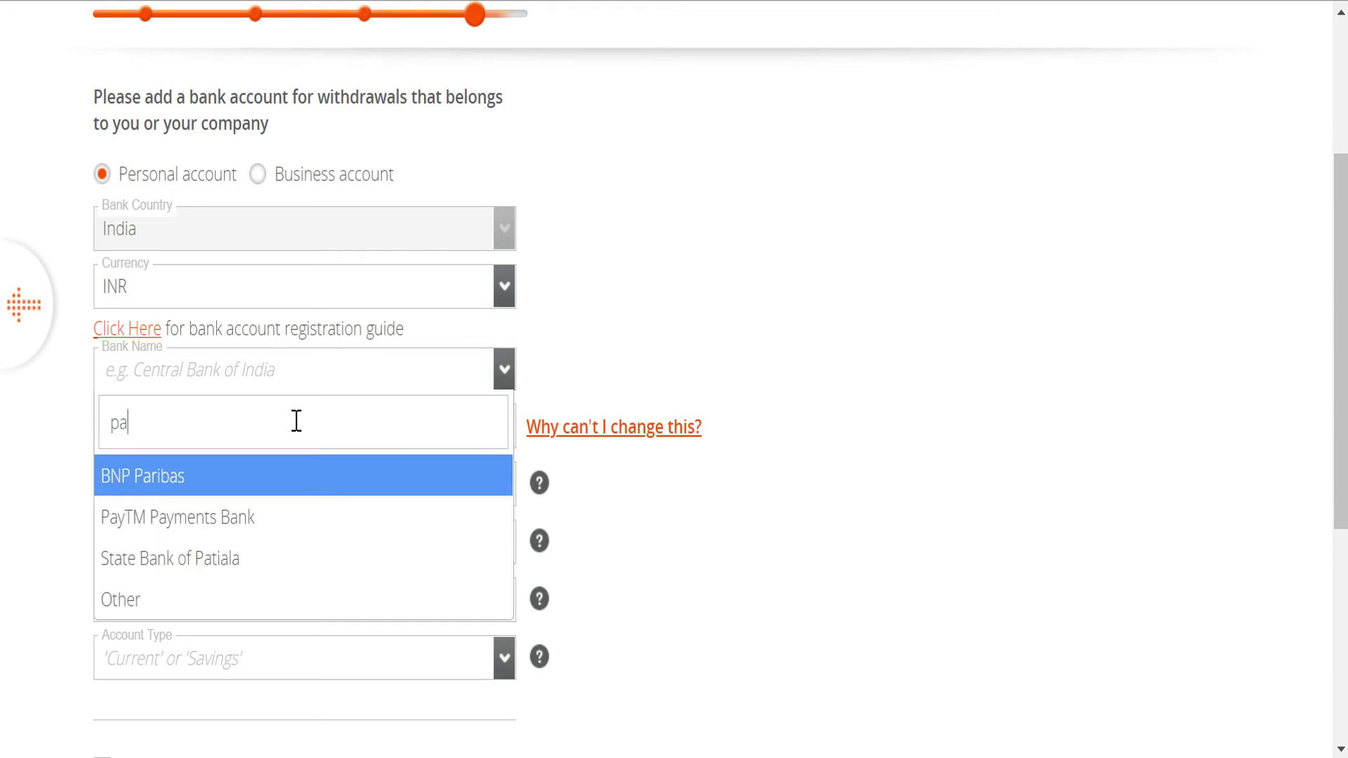
key(BackSpace)
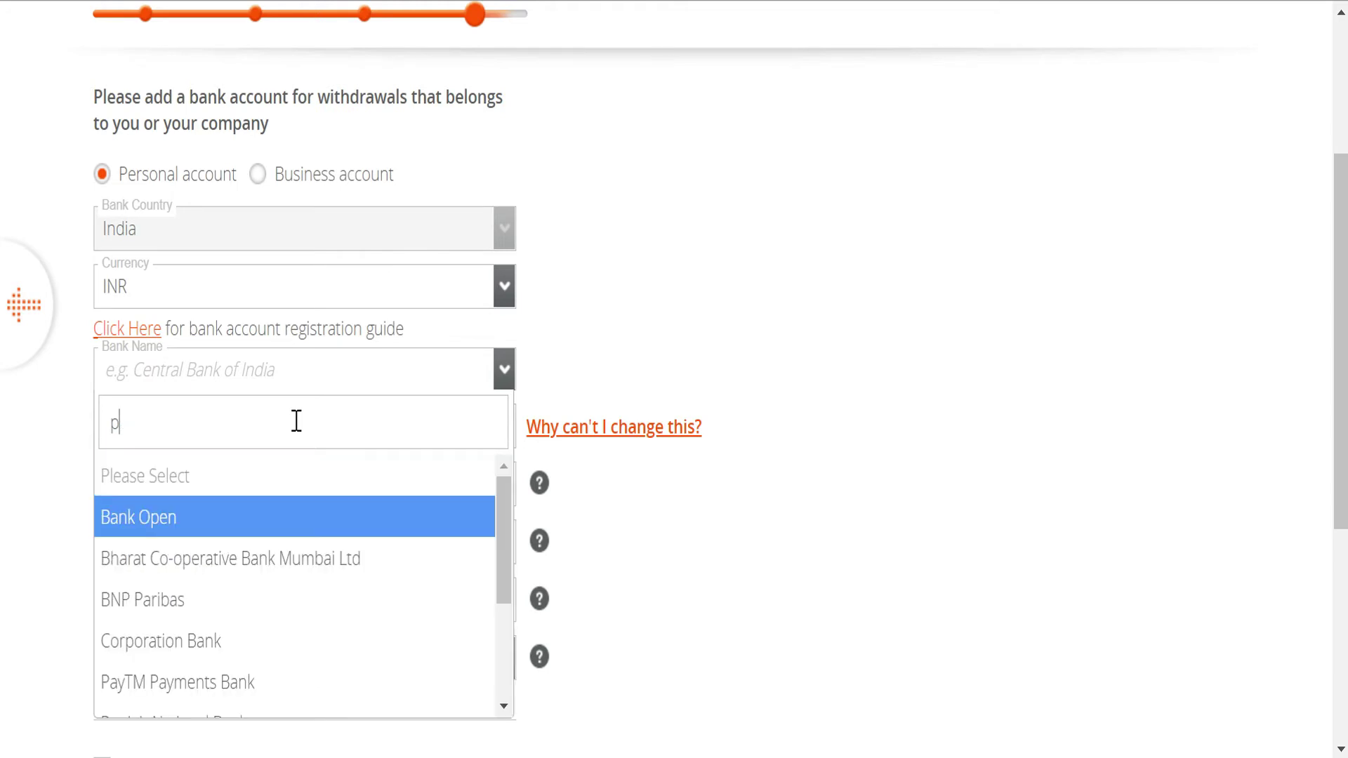
key(Down)
key(Down)
key(Down)
key(Down)
key(Down)
key(Down)
key(Down)
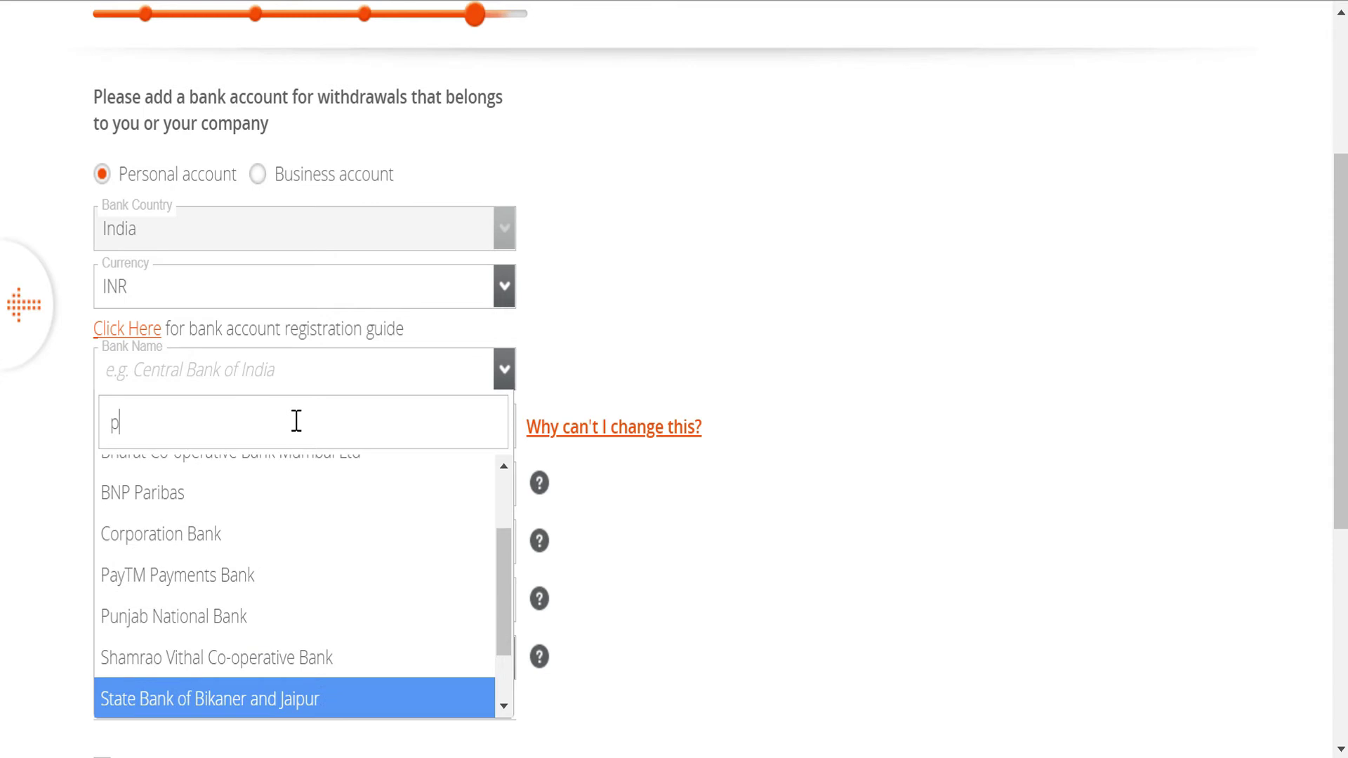
key(Up)
key(Up)
key(Return)
click(206, 484)
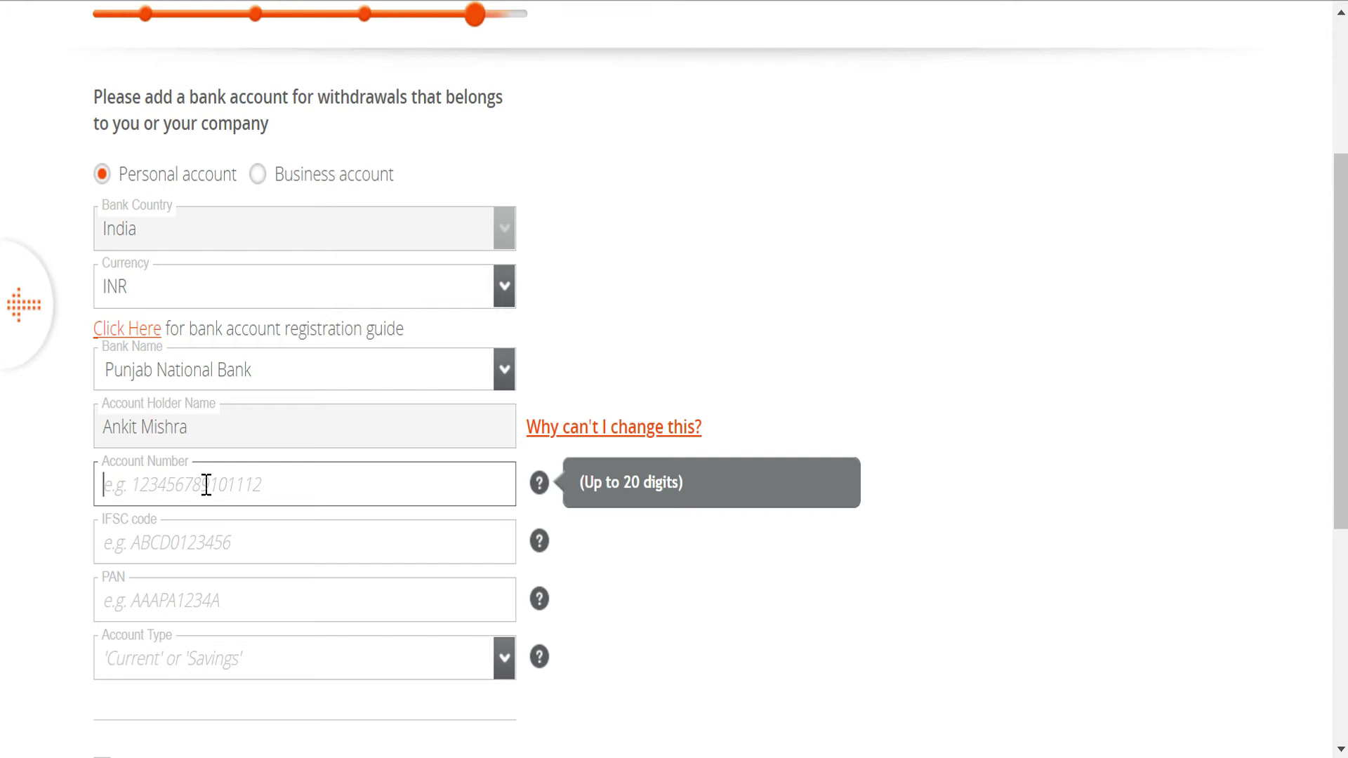
Accept the terms and privacy policy and the pricing and fees agreements
scroll(206, 484, down, 3)
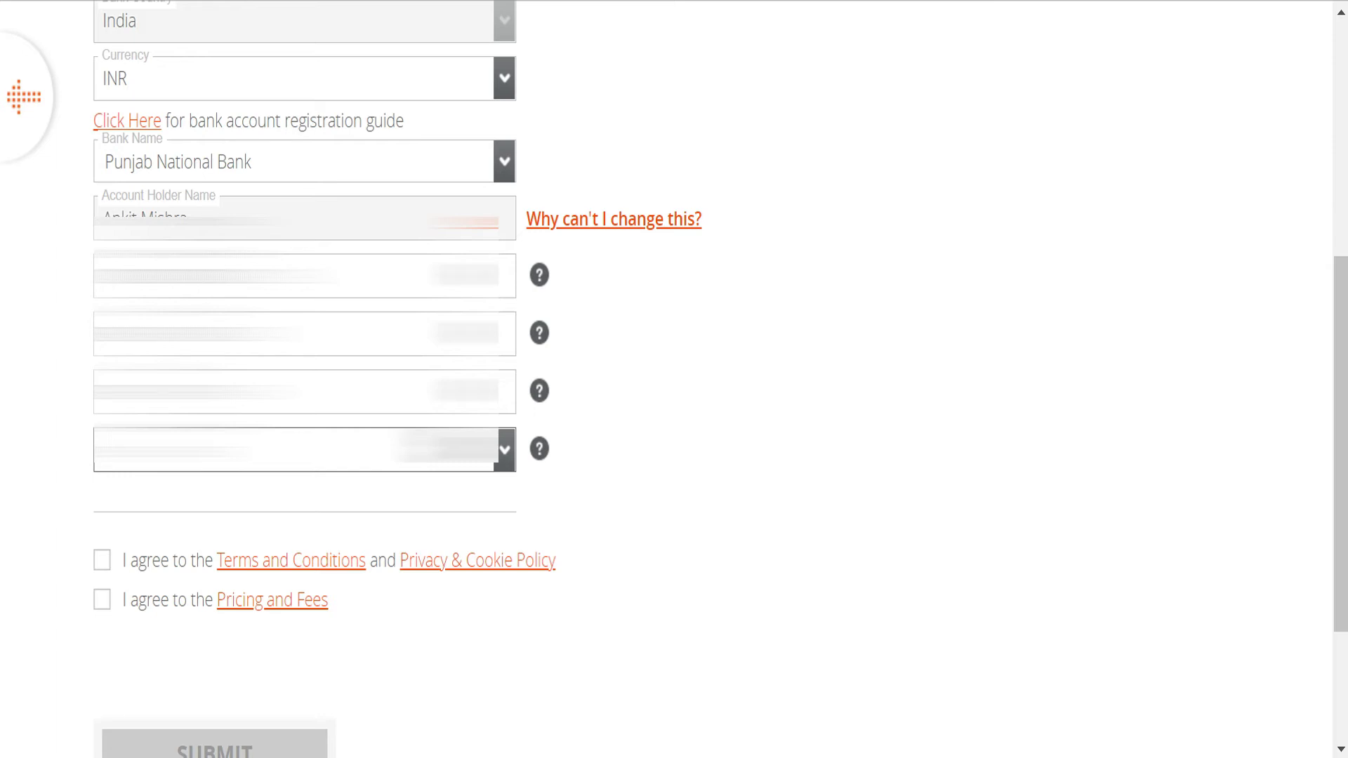
click(102, 560)
click(102, 599)
Review the completed form and submit the Payoneer application
scroll(674, 380, down, 3)
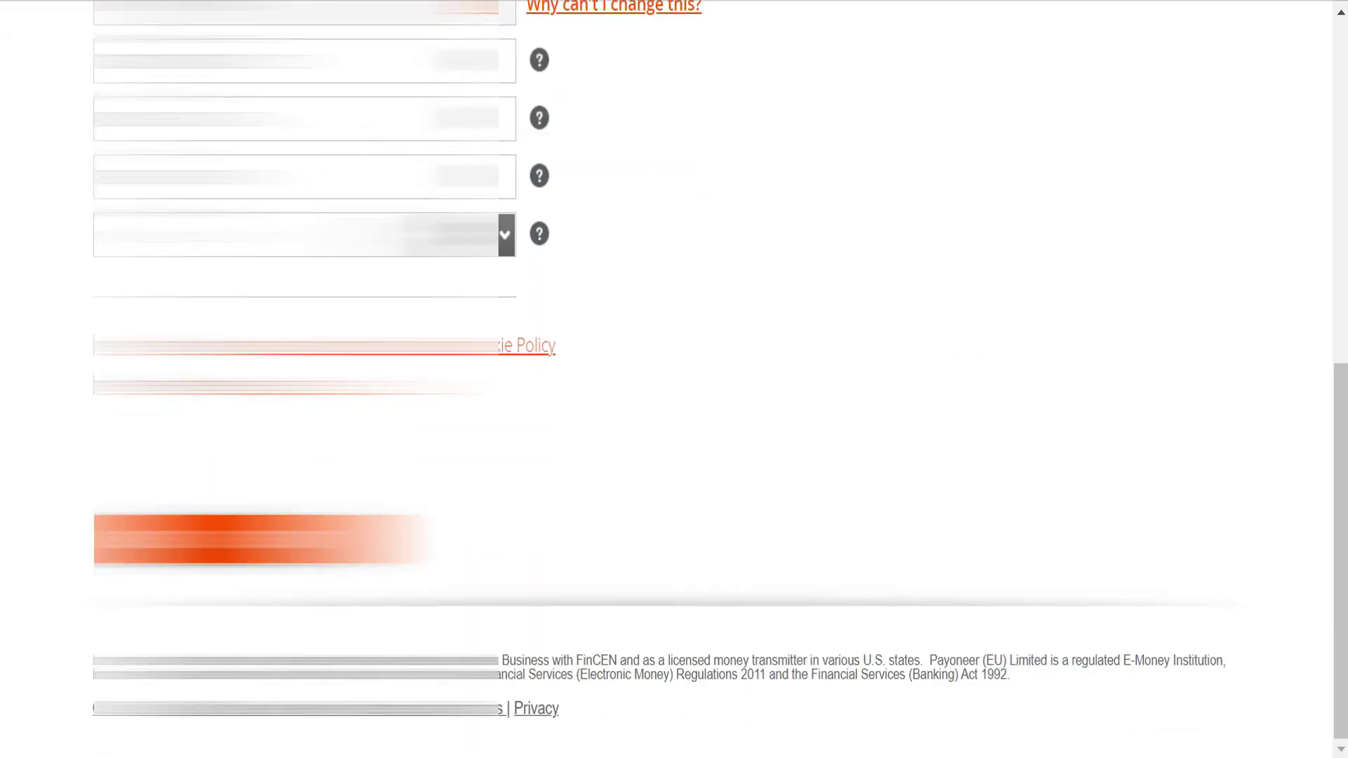
scroll(675, 380, up, 10)
scroll(674, 379, down, 10)
scroll(674, 379, up, 8)
scroll(674, 380, down, 3)
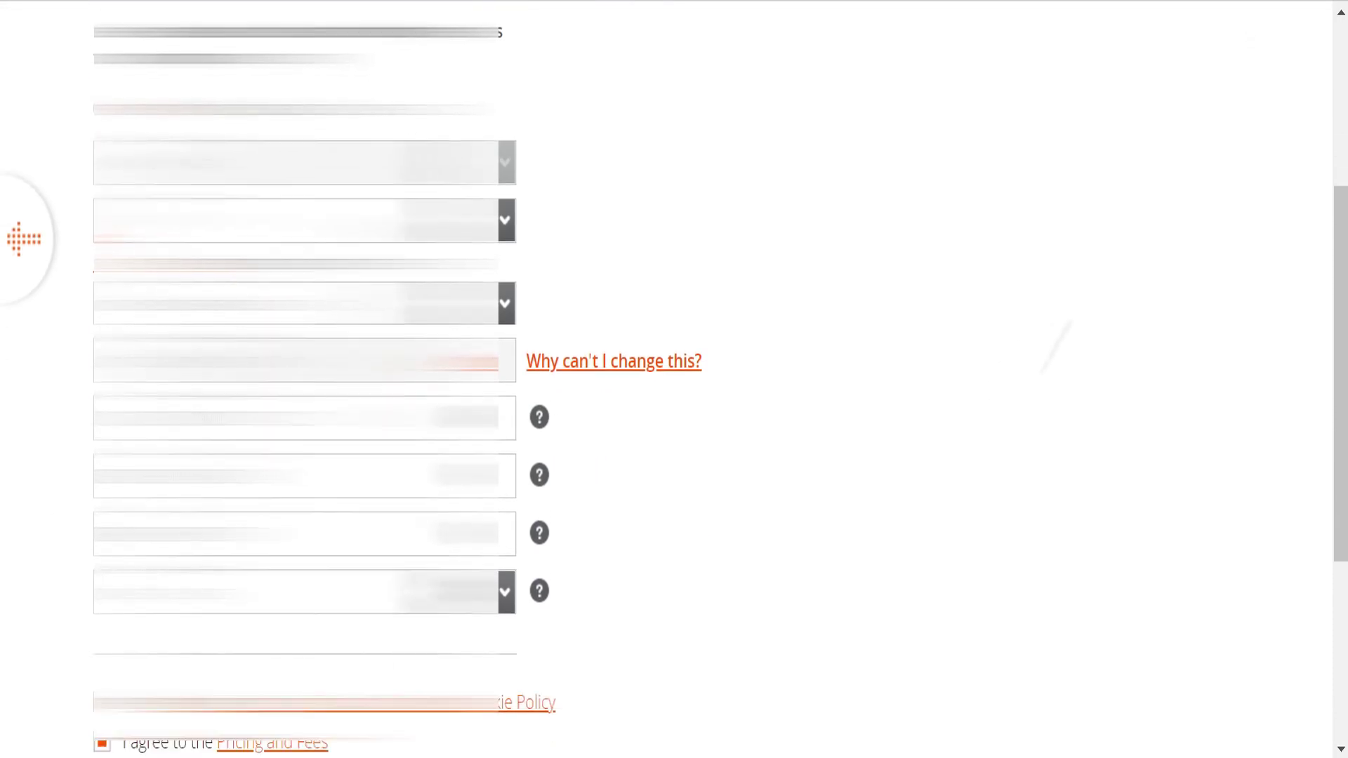
scroll(675, 379, down, 5)
scroll(674, 379, up, 10)
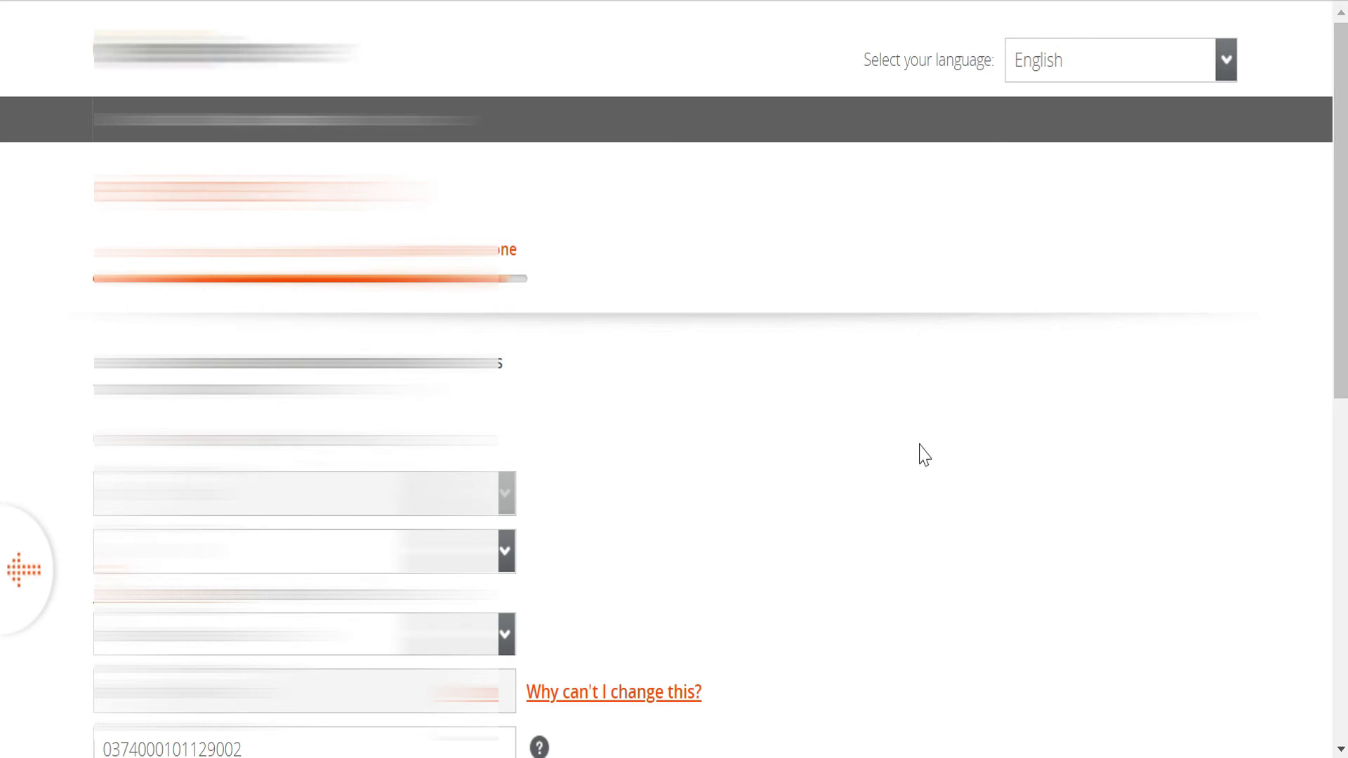
scroll(924, 455, down, 10)
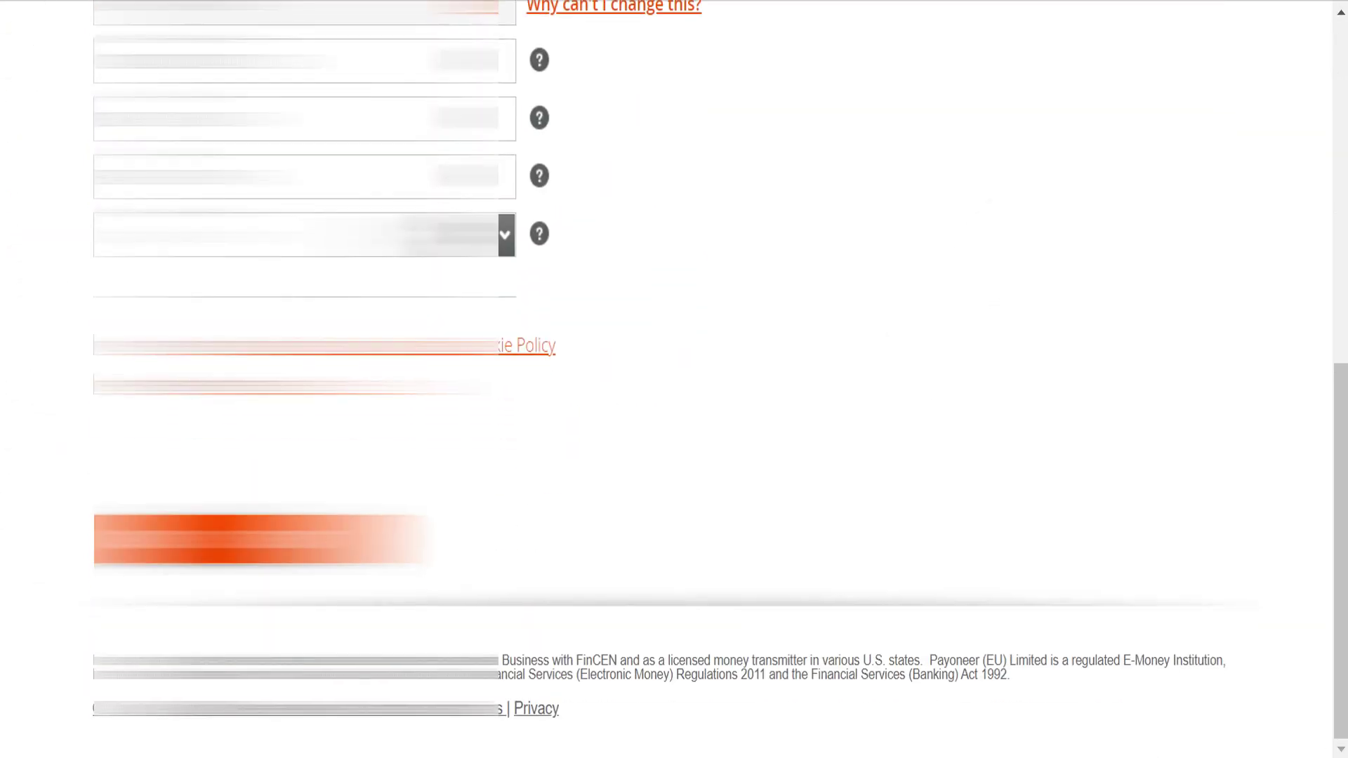
key(Return)
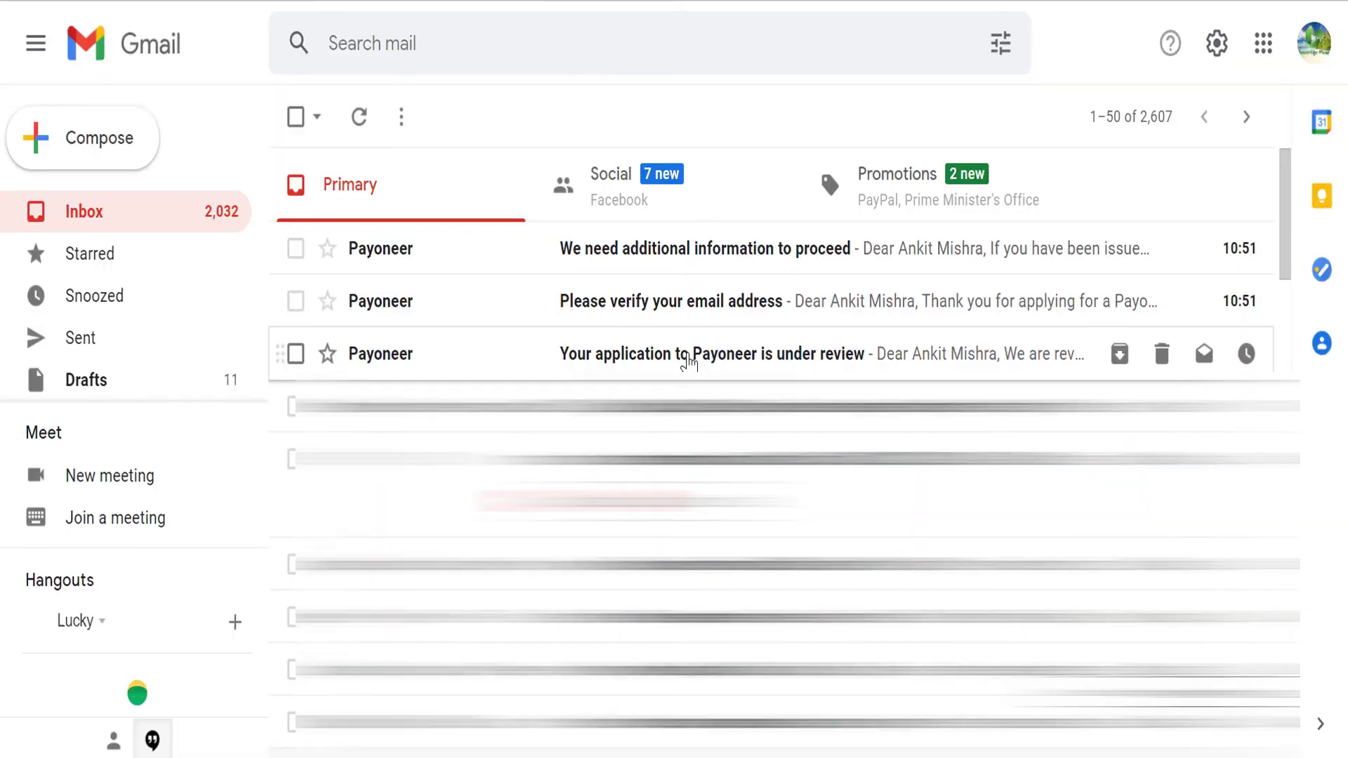
Read the 'Your application to Payoneer is under review' email and return to the Inbox
click(687, 354)
scroll(688, 359, down, 3)
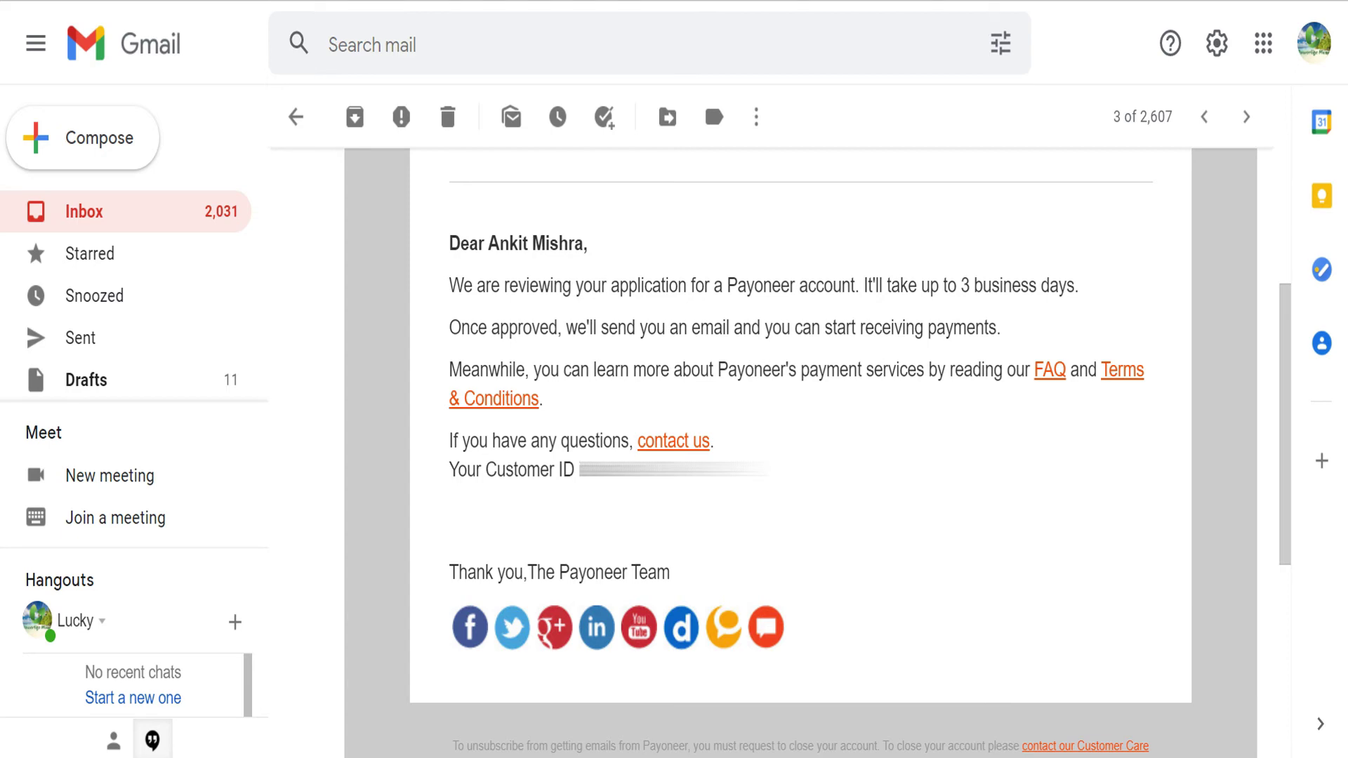
scroll(801, 422, down, 2)
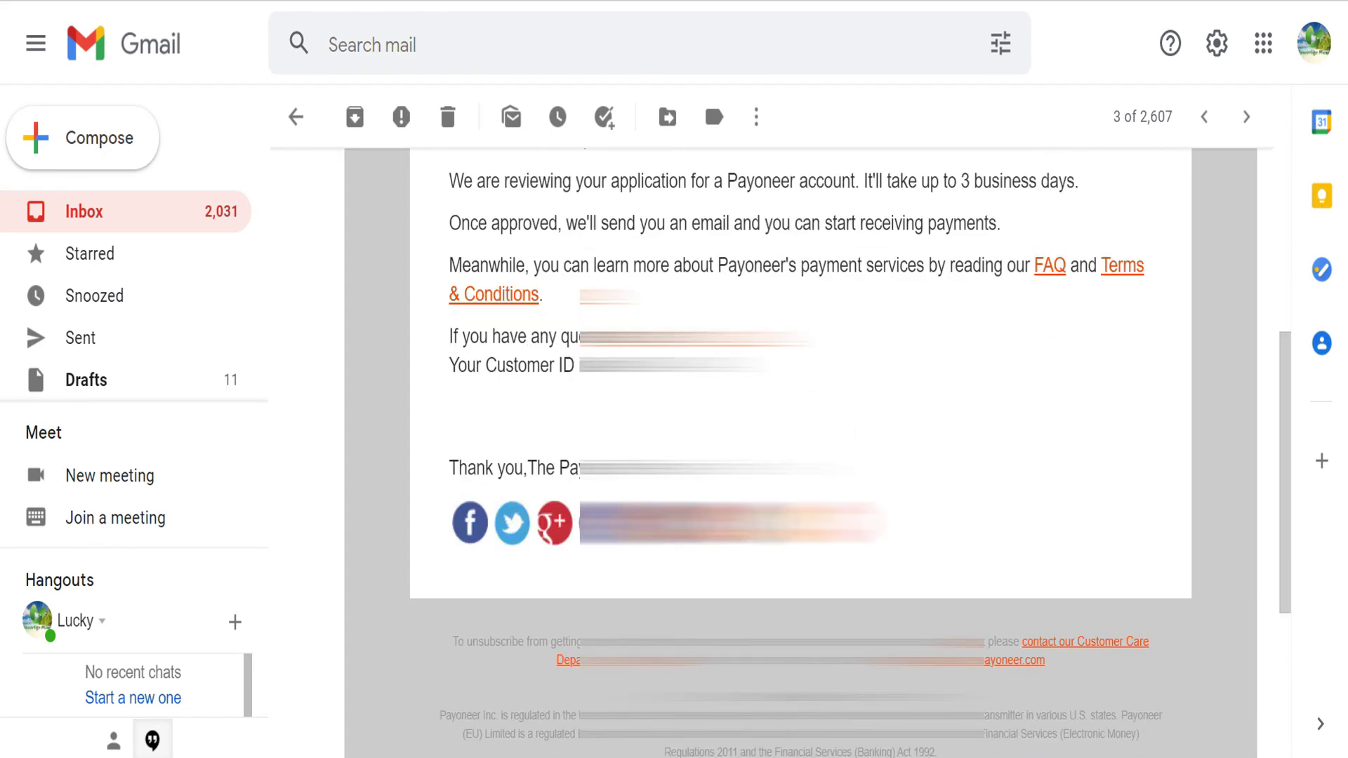
scroll(801, 449, up, 5)
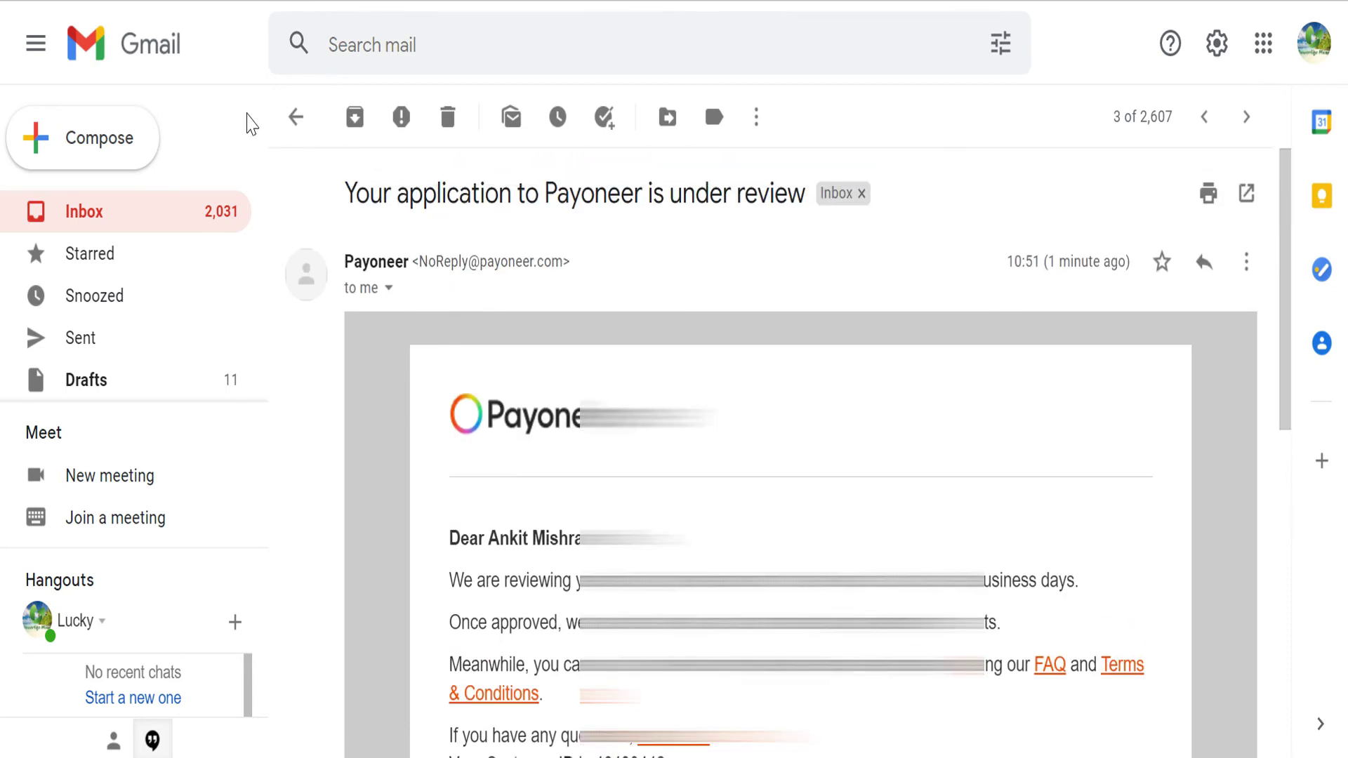
click(296, 117)
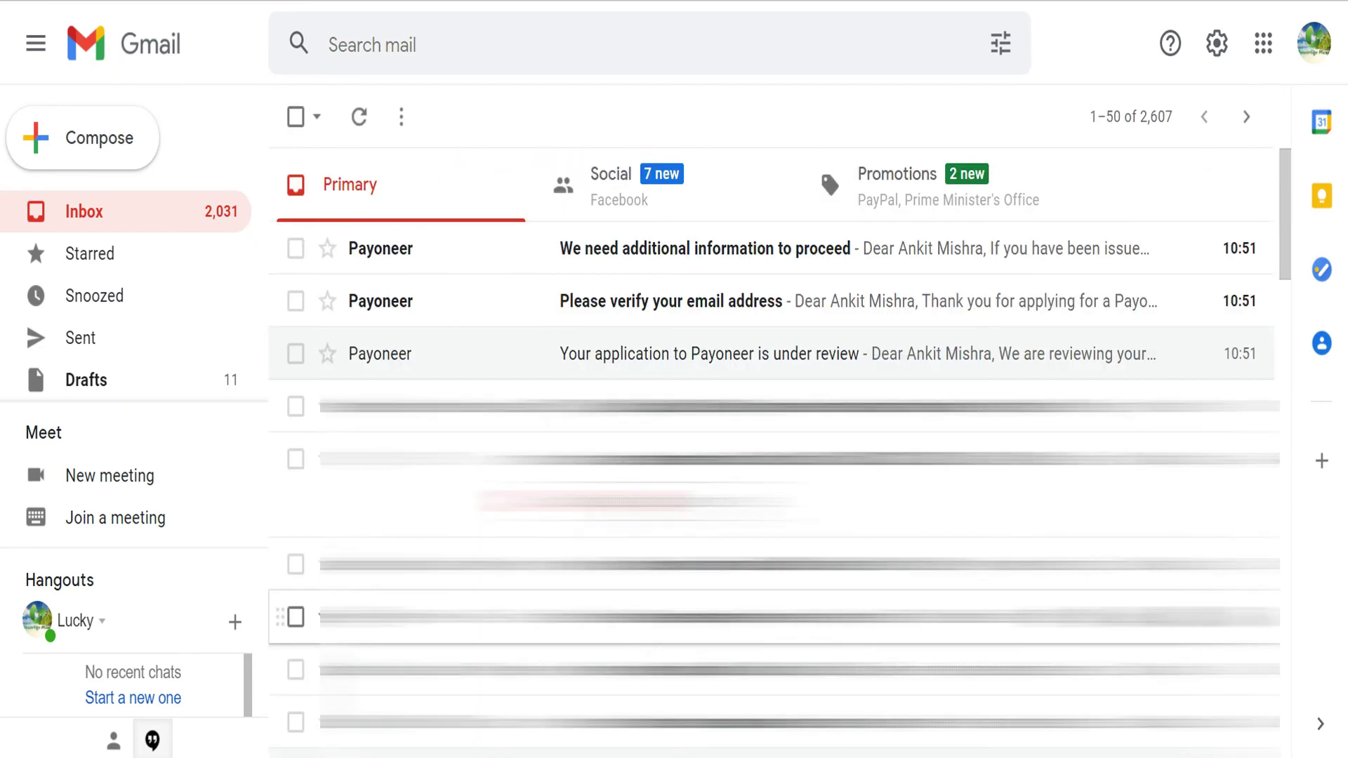
Open Payoneer's verification email and confirm the account's email address with VERIFY MY EMAIL
click(596, 307)
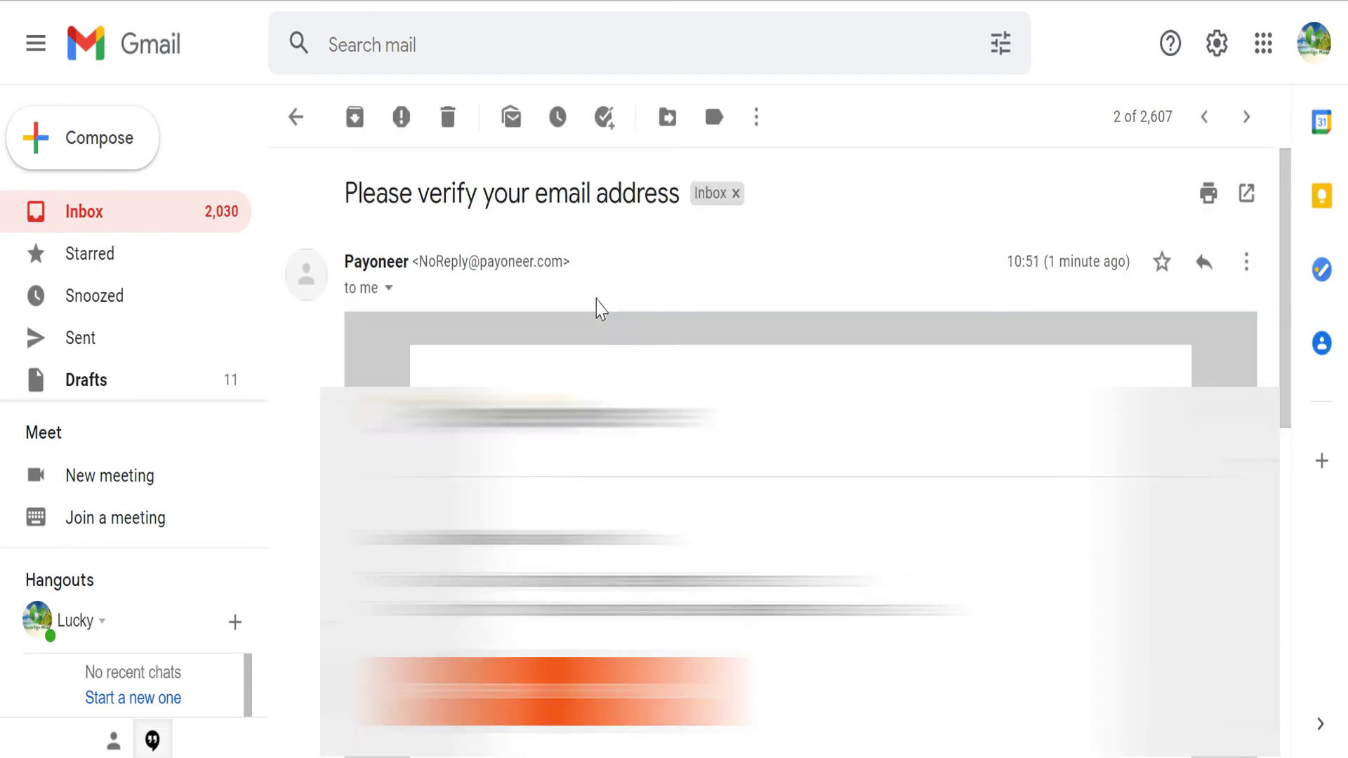
scroll(993, 551, down, 3)
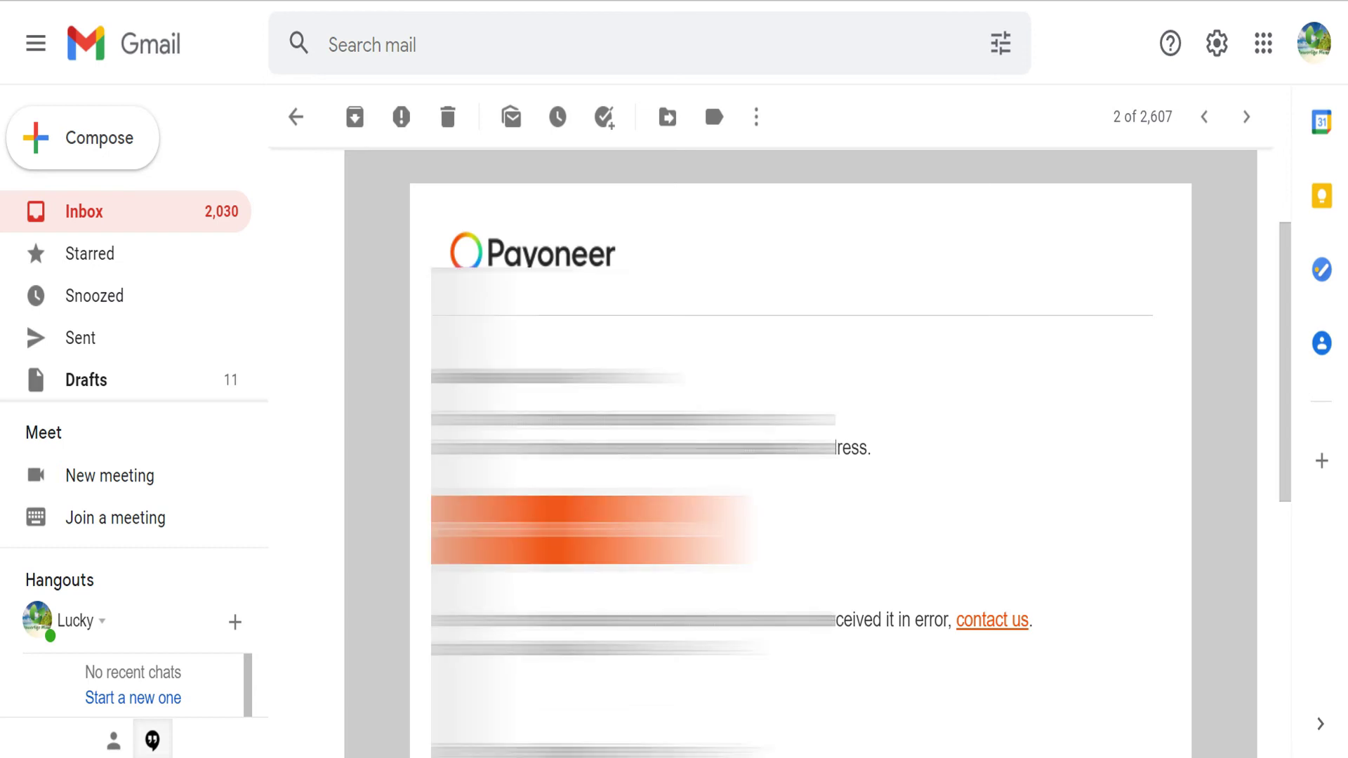
scroll(801, 453, down, 2)
scroll(800, 453, down, 2)
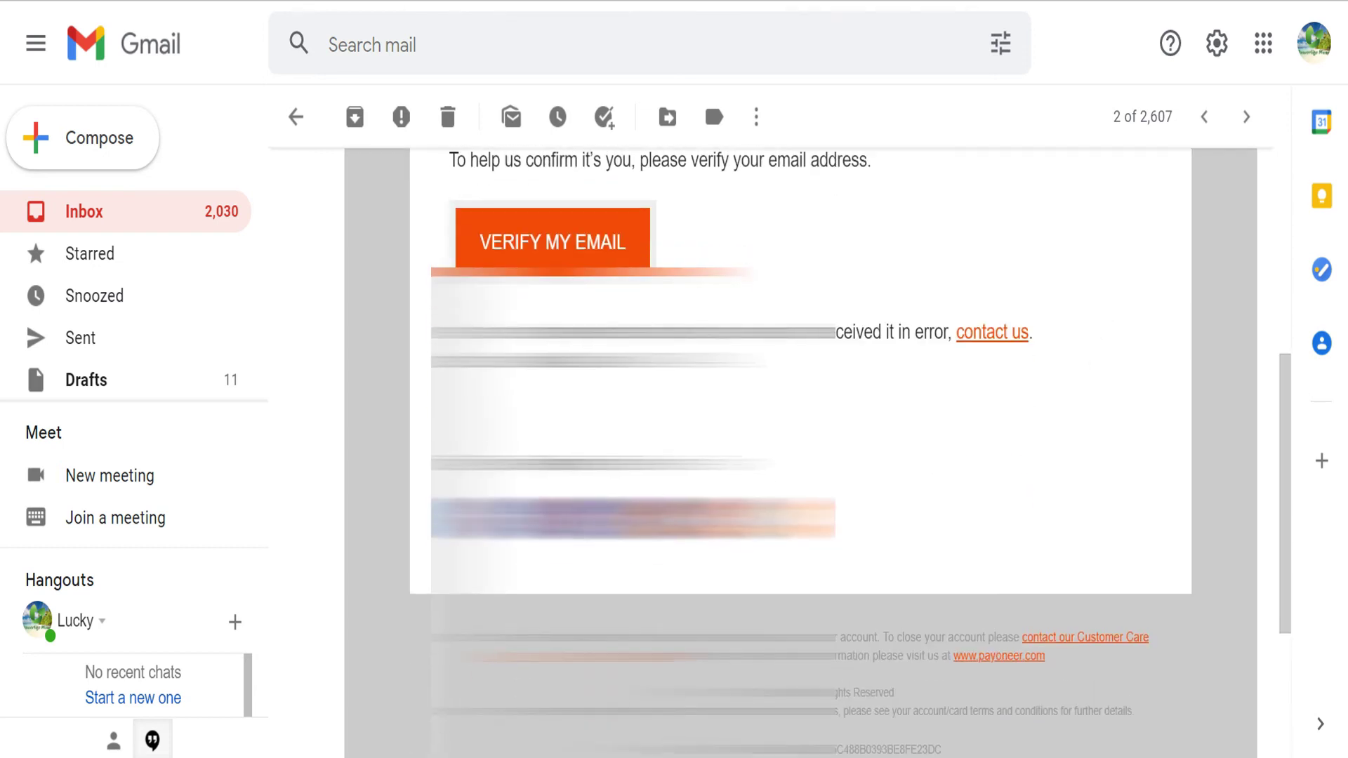
scroll(801, 453, up, 3)
scroll(800, 453, up, 1)
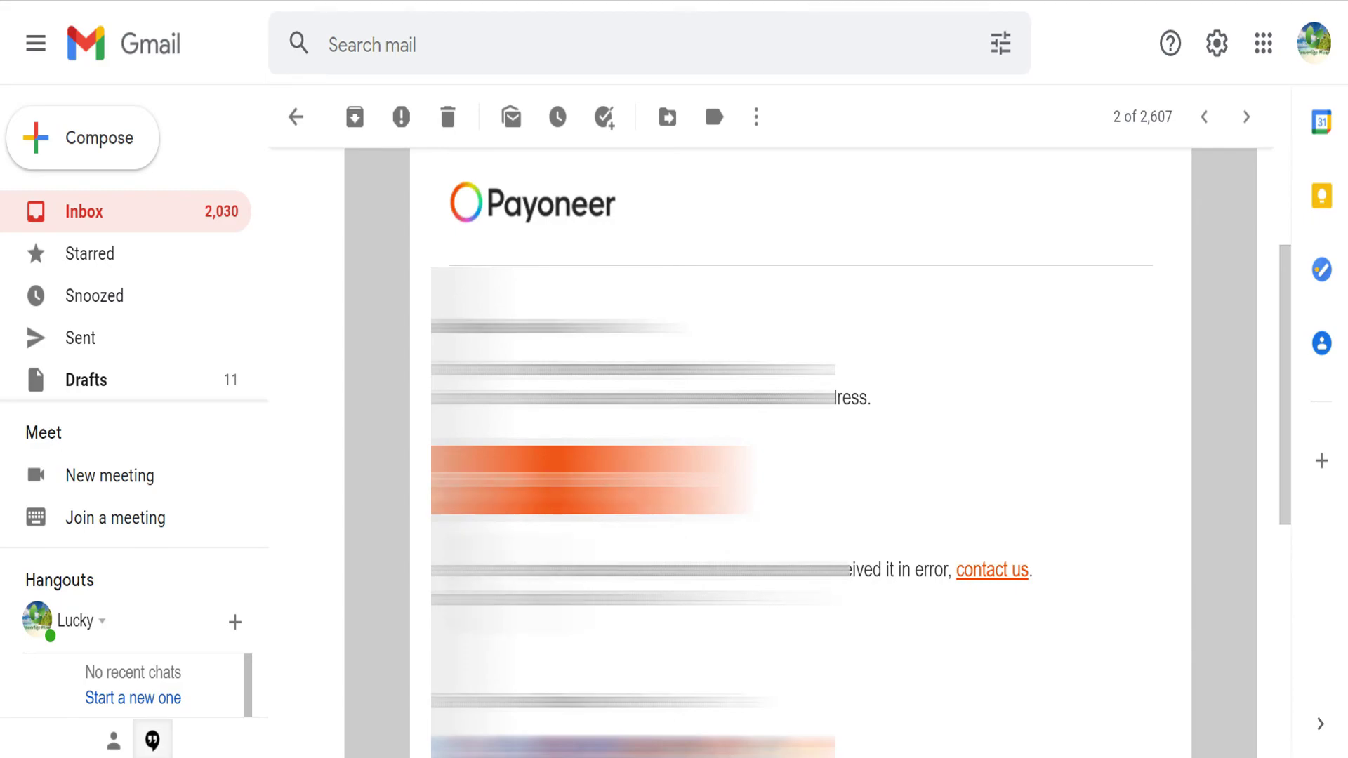
click(529, 484)
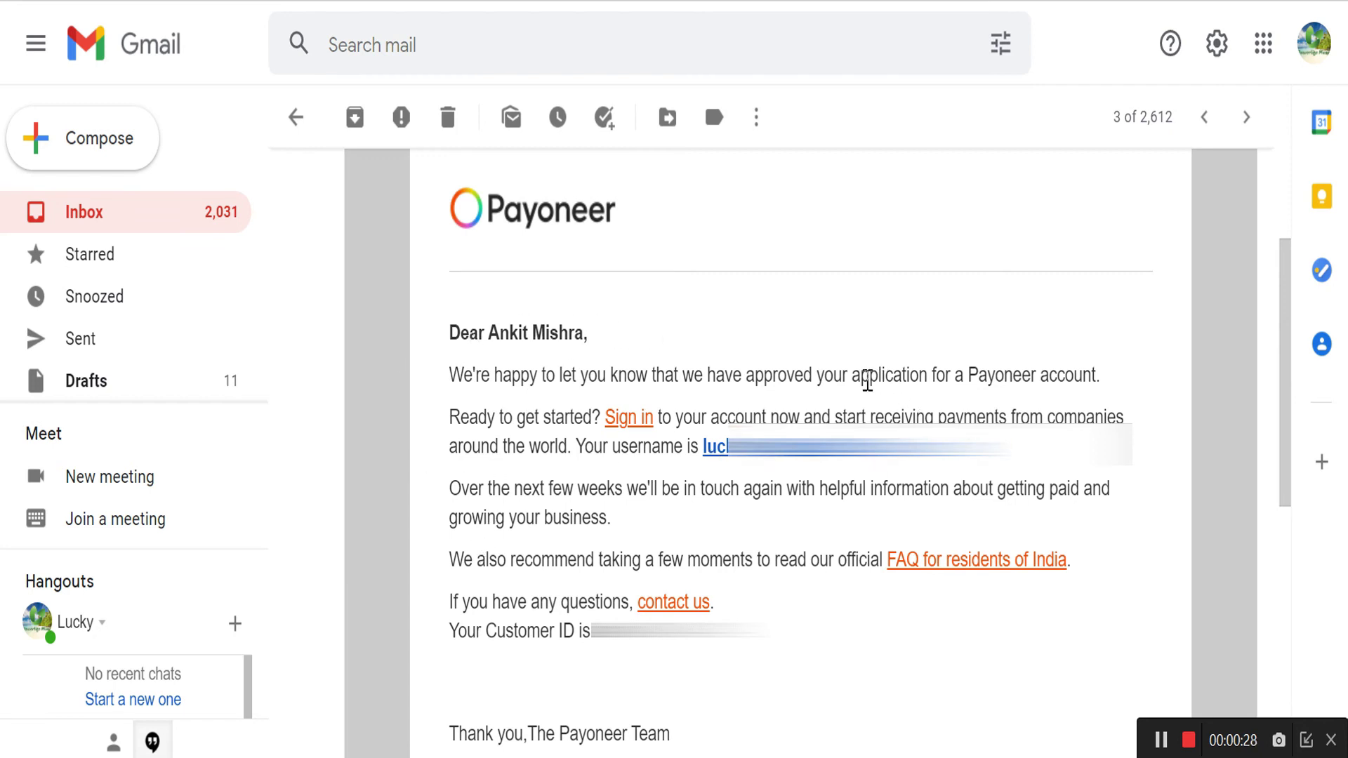
Highlight the 'have approved your application' sentence in the approval email, then deselect it
drag(706, 379, 1107, 385)
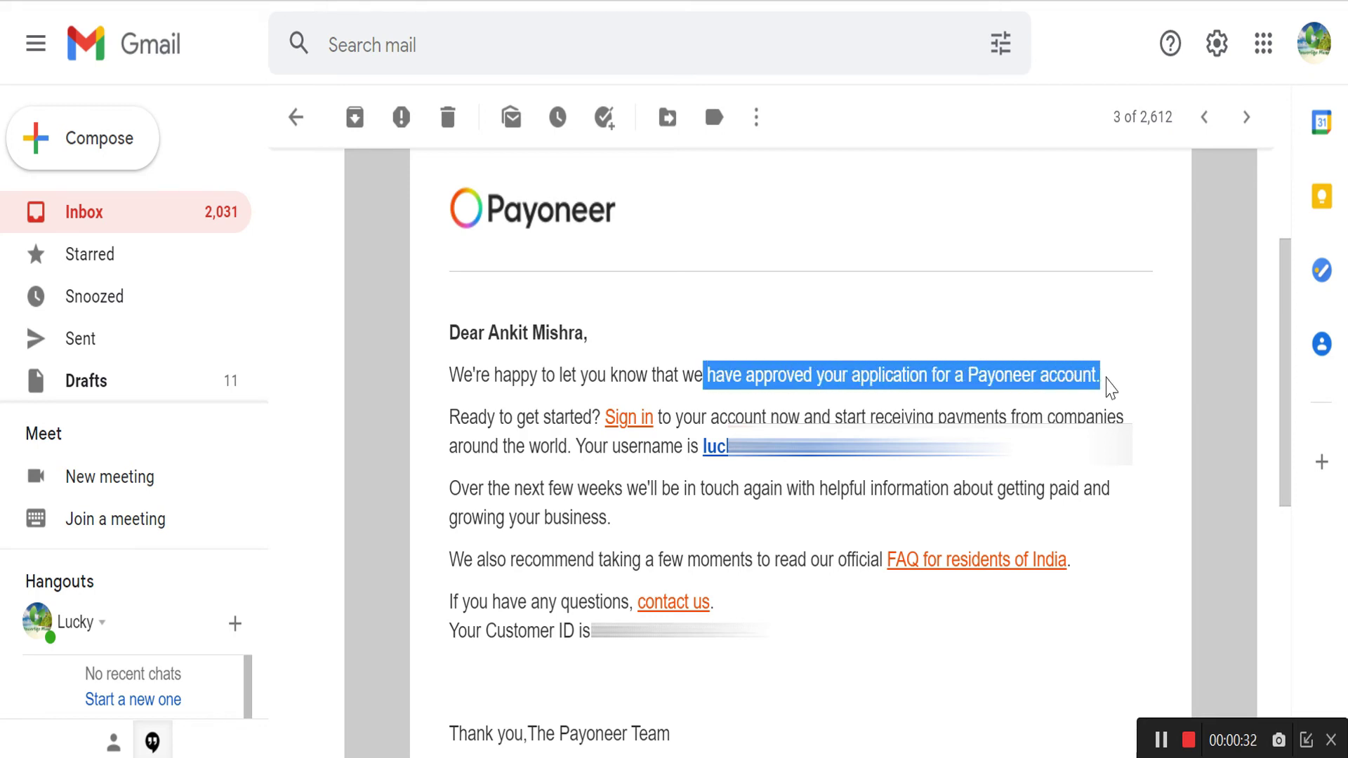
click(1103, 585)
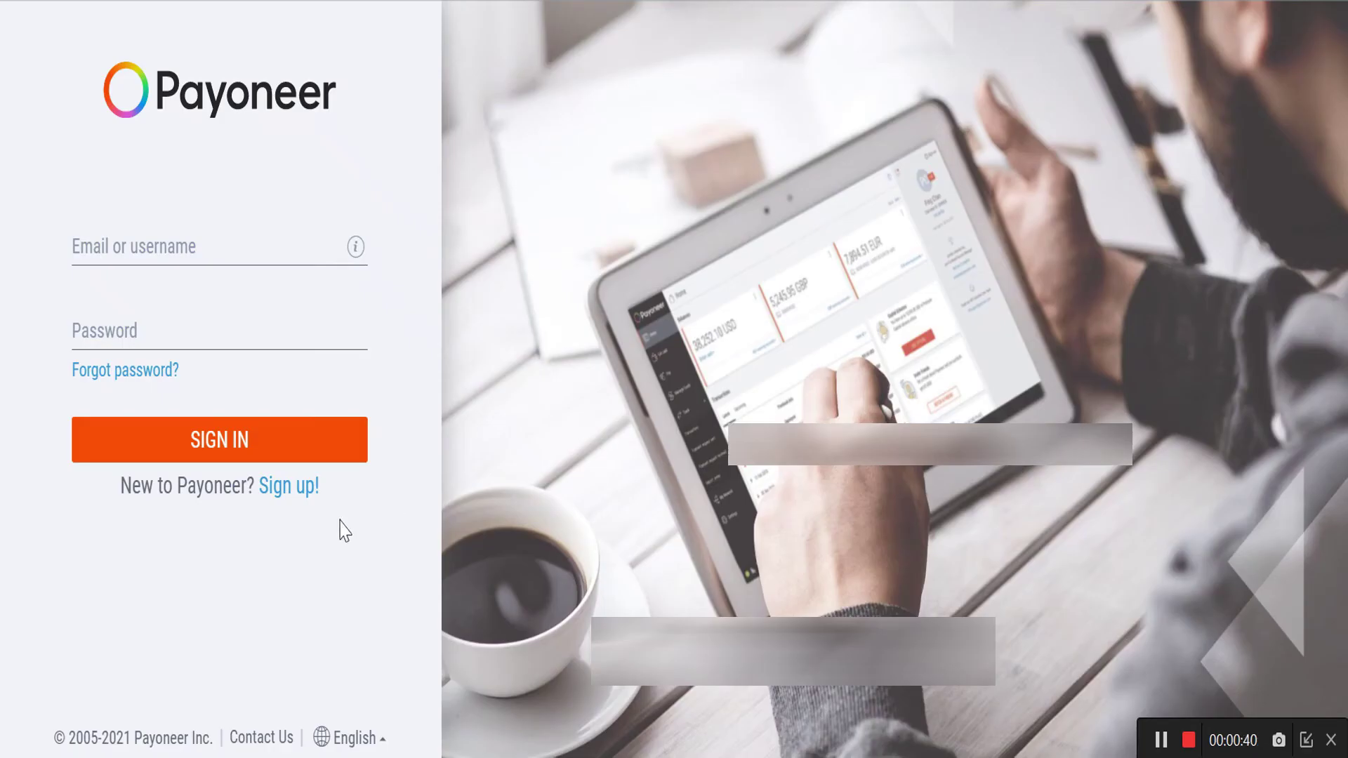
Sign in to the approved Payoneer account with its username and password
click(193, 257)
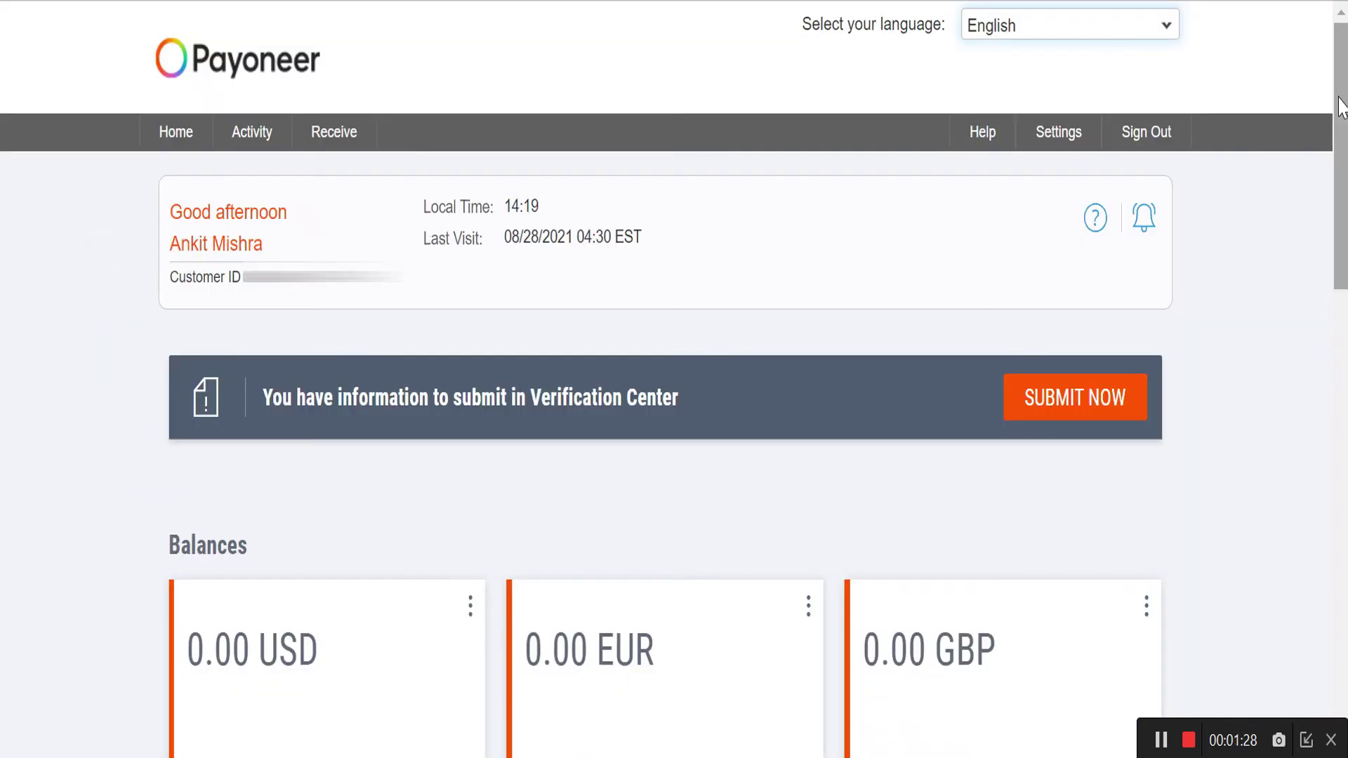
scroll(674, 379, down, 4)
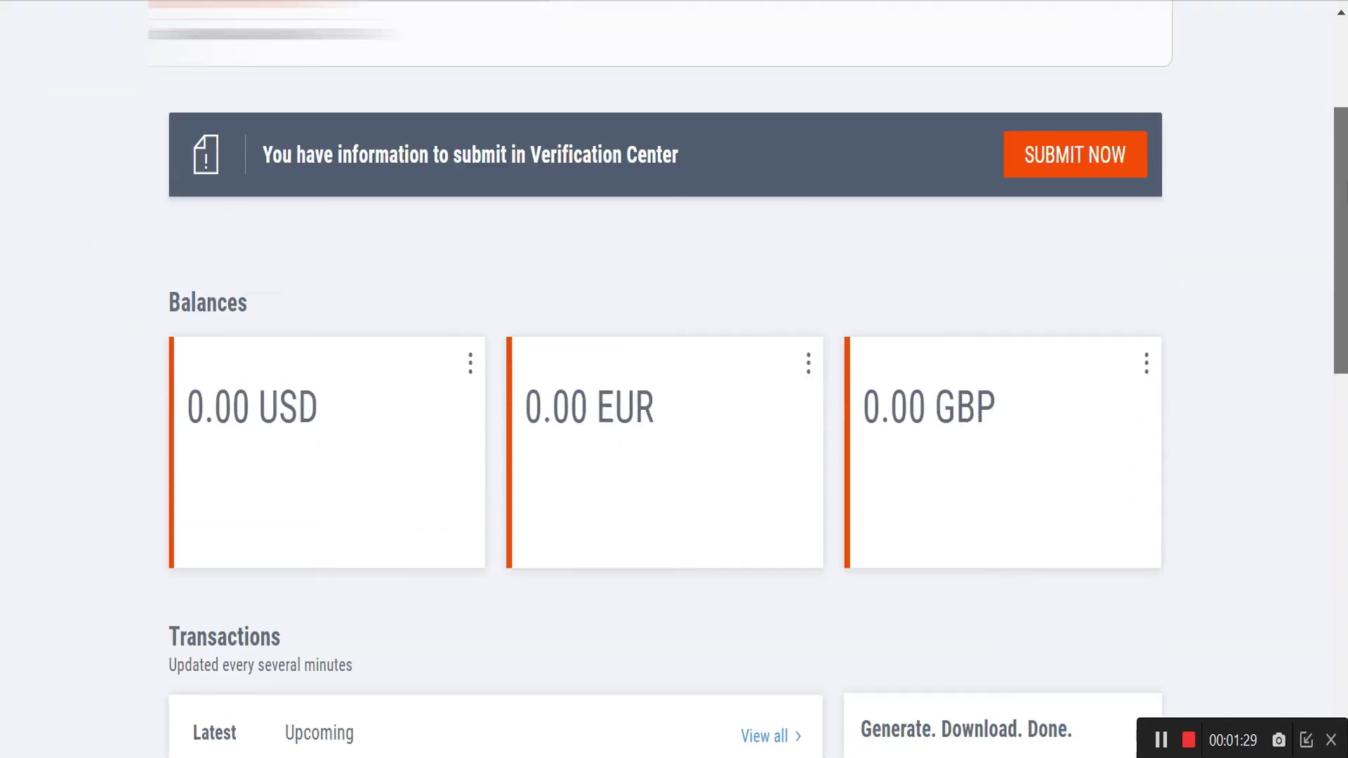
scroll(674, 379, down, 2)
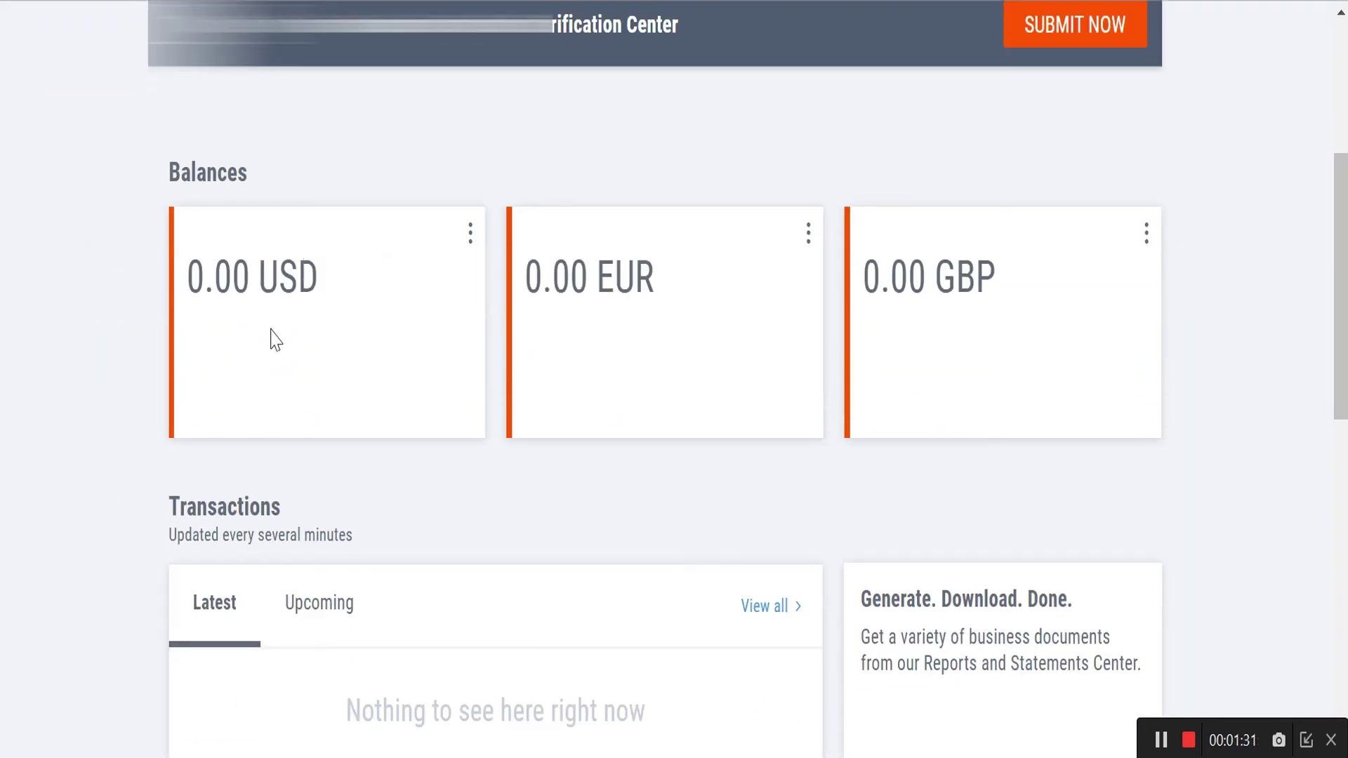
Open and close the options menus on the USD and EUR balance cards
click(471, 234)
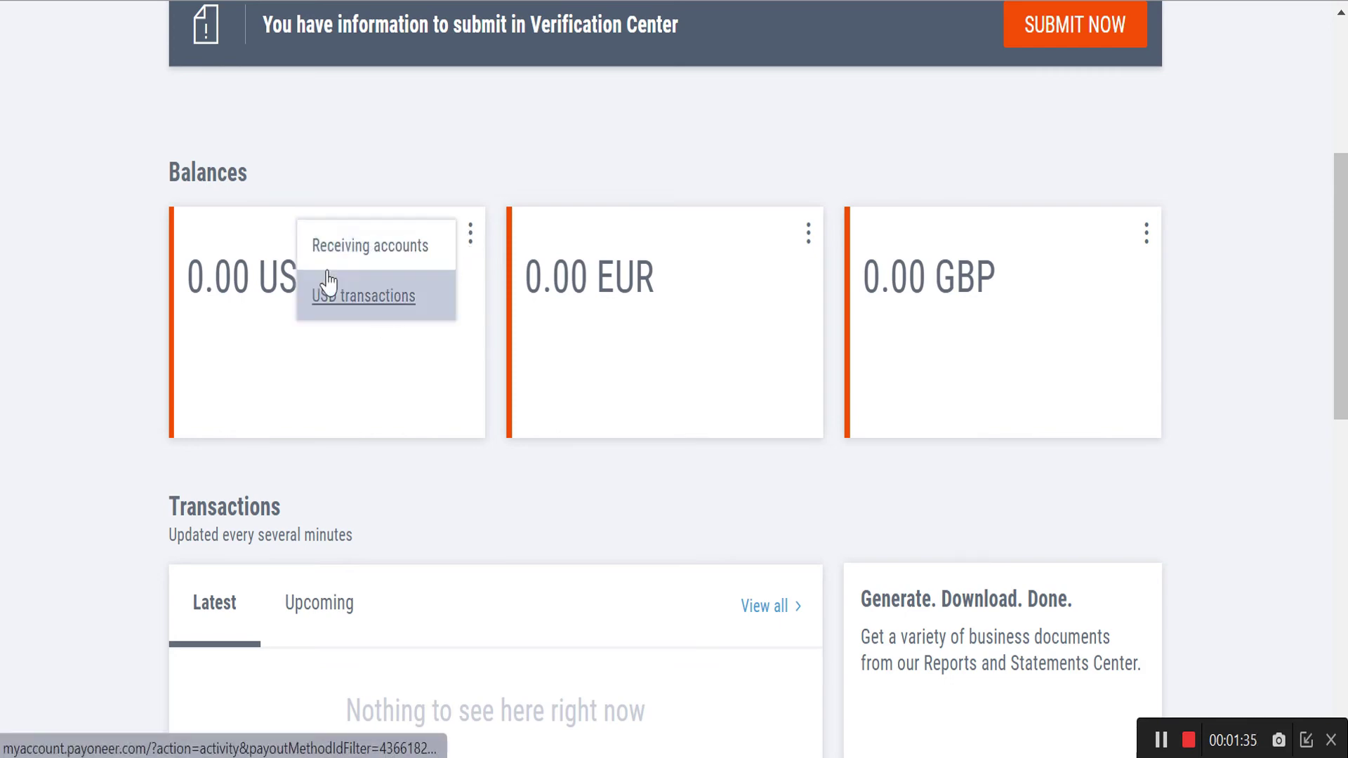
click(808, 234)
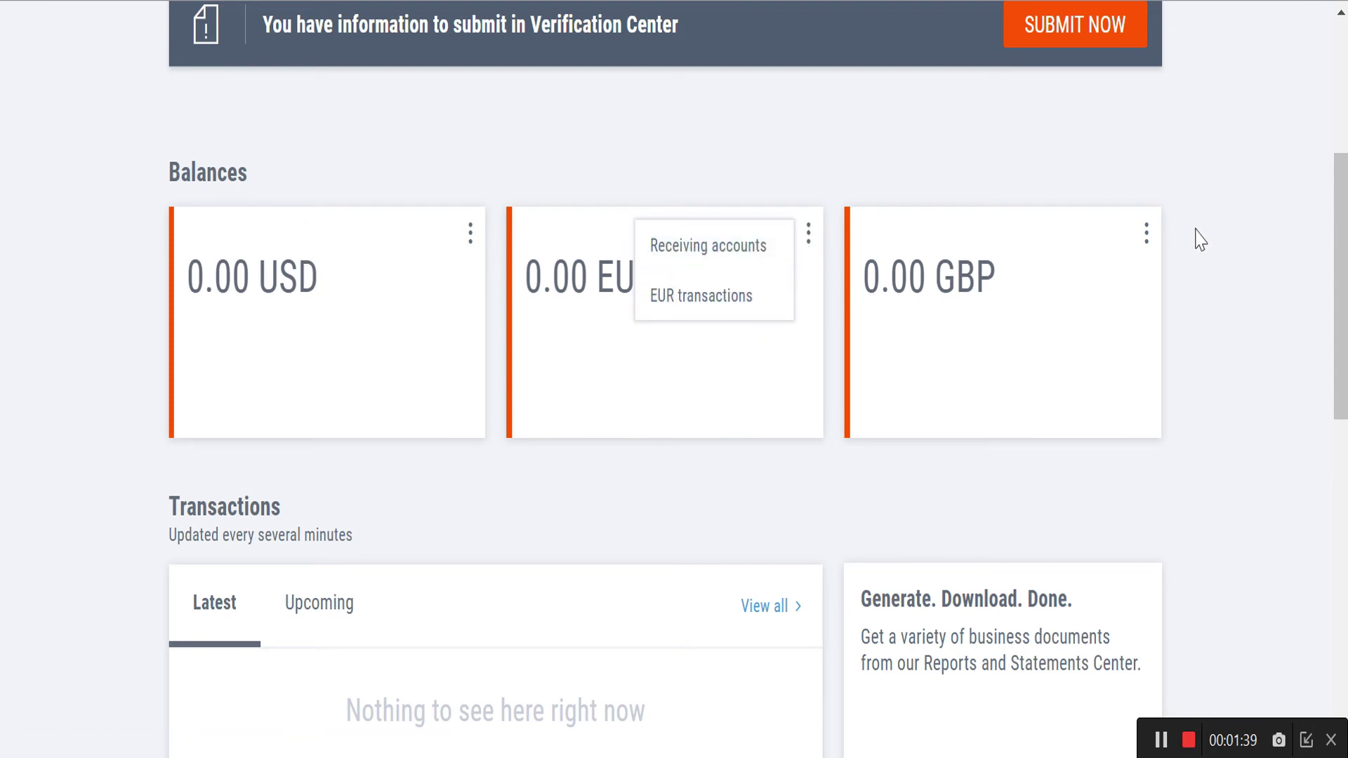
click(1300, 292)
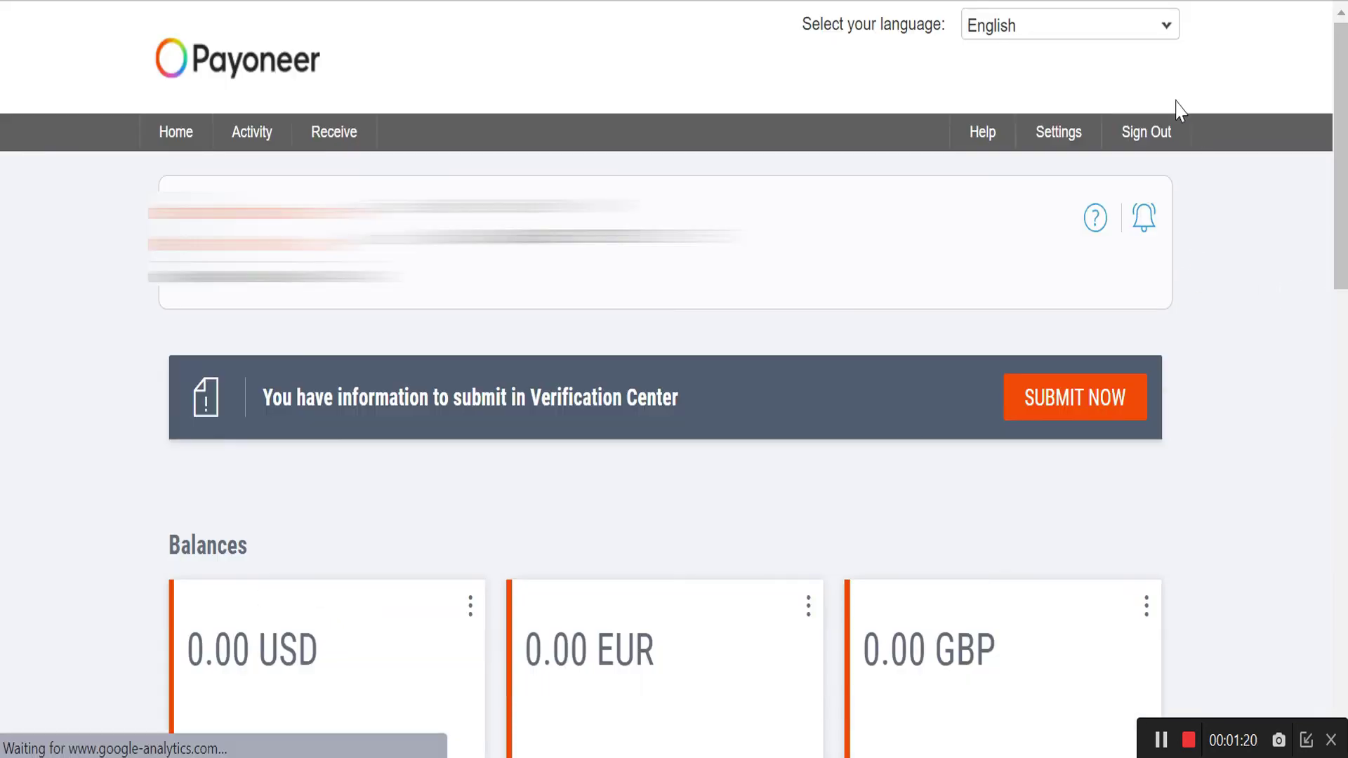
click(1116, 37)
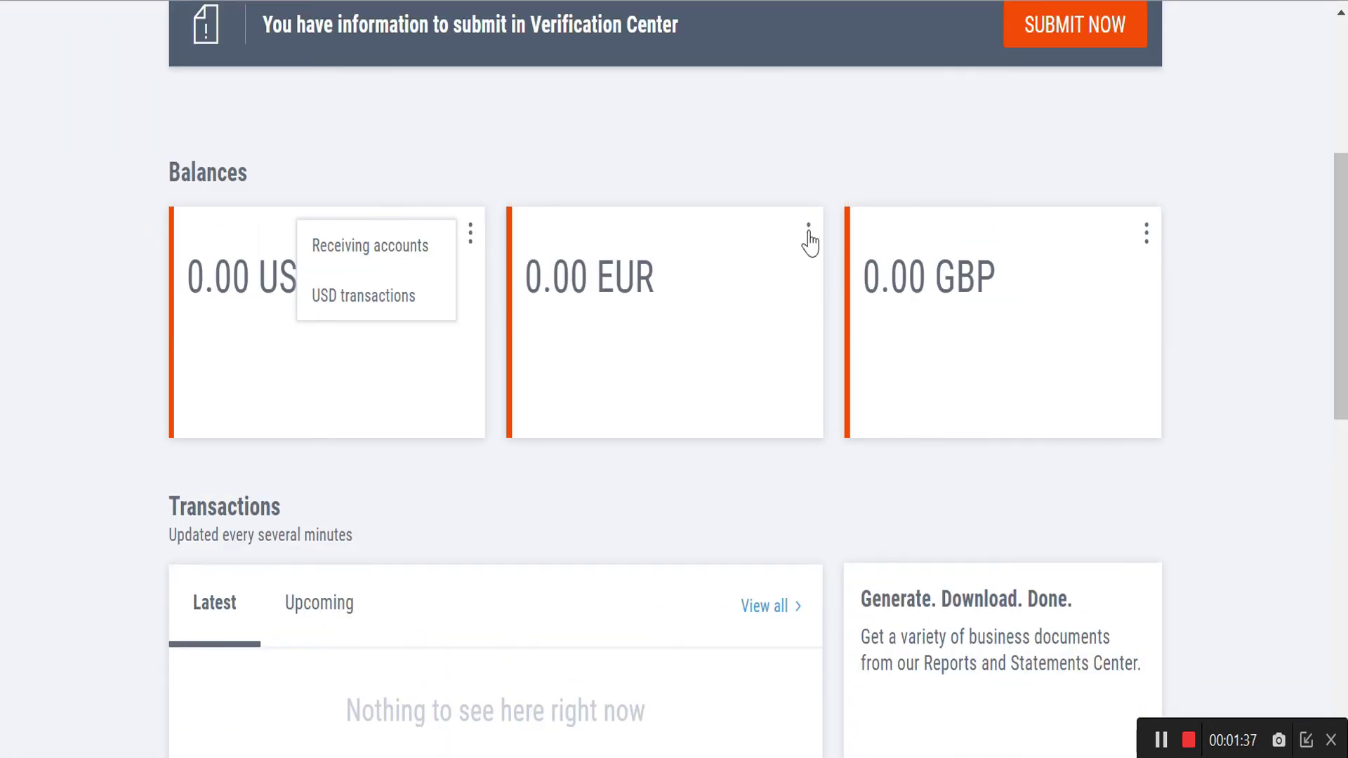
click(808, 234)
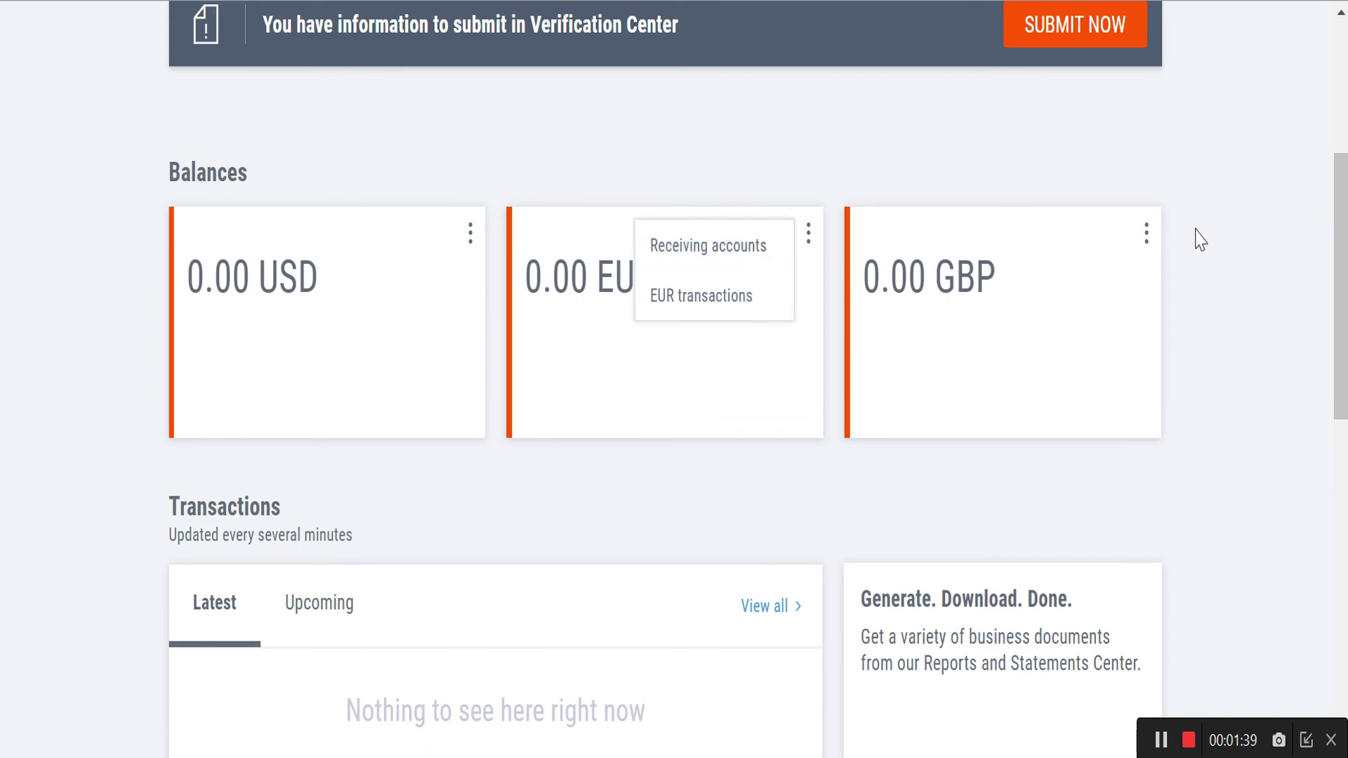
click(1303, 294)
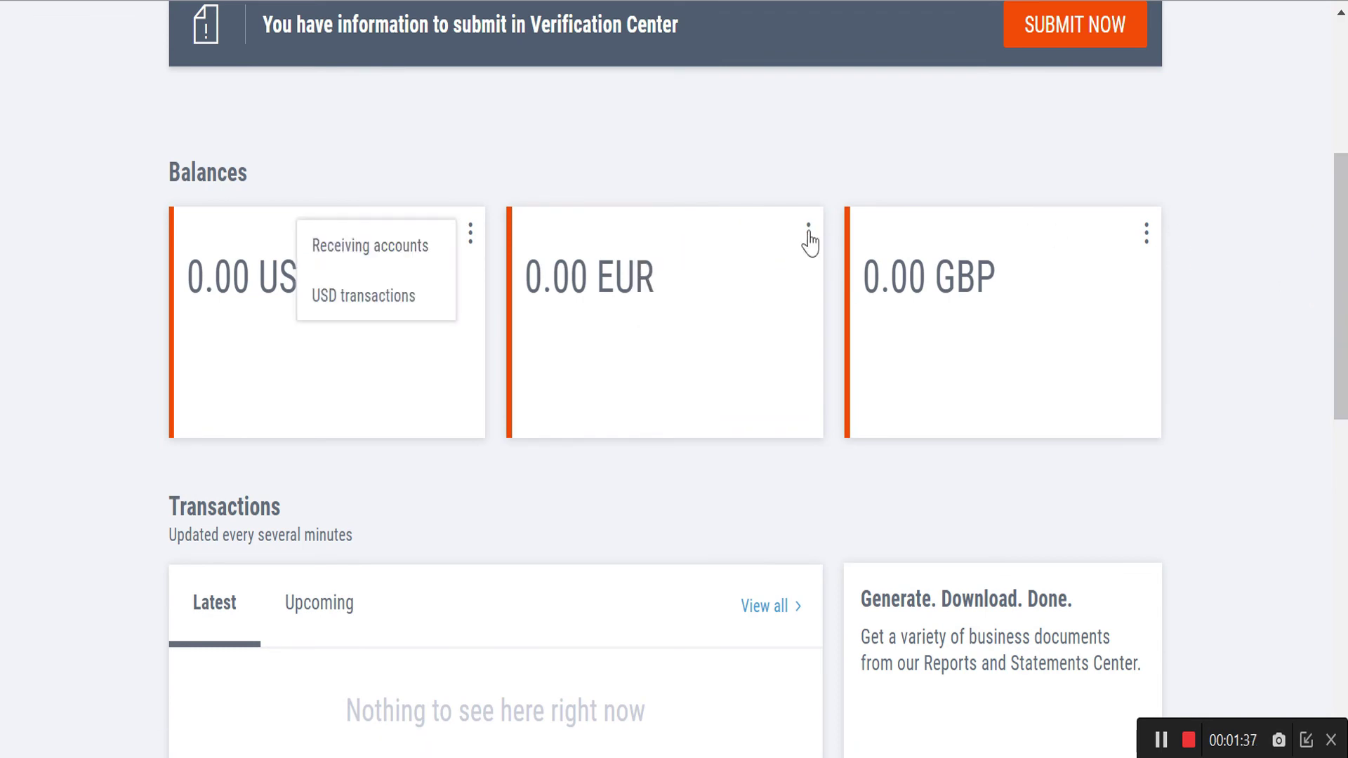
click(808, 233)
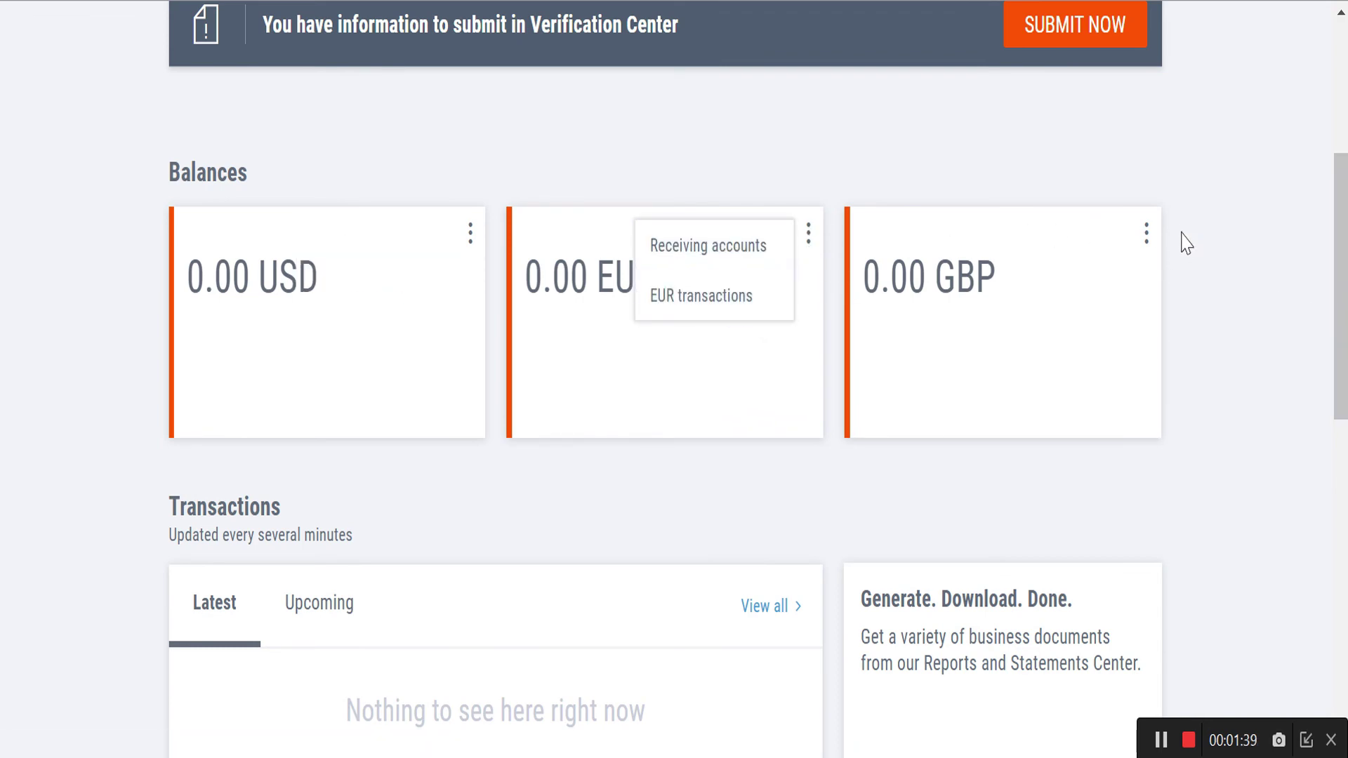
click(1307, 293)
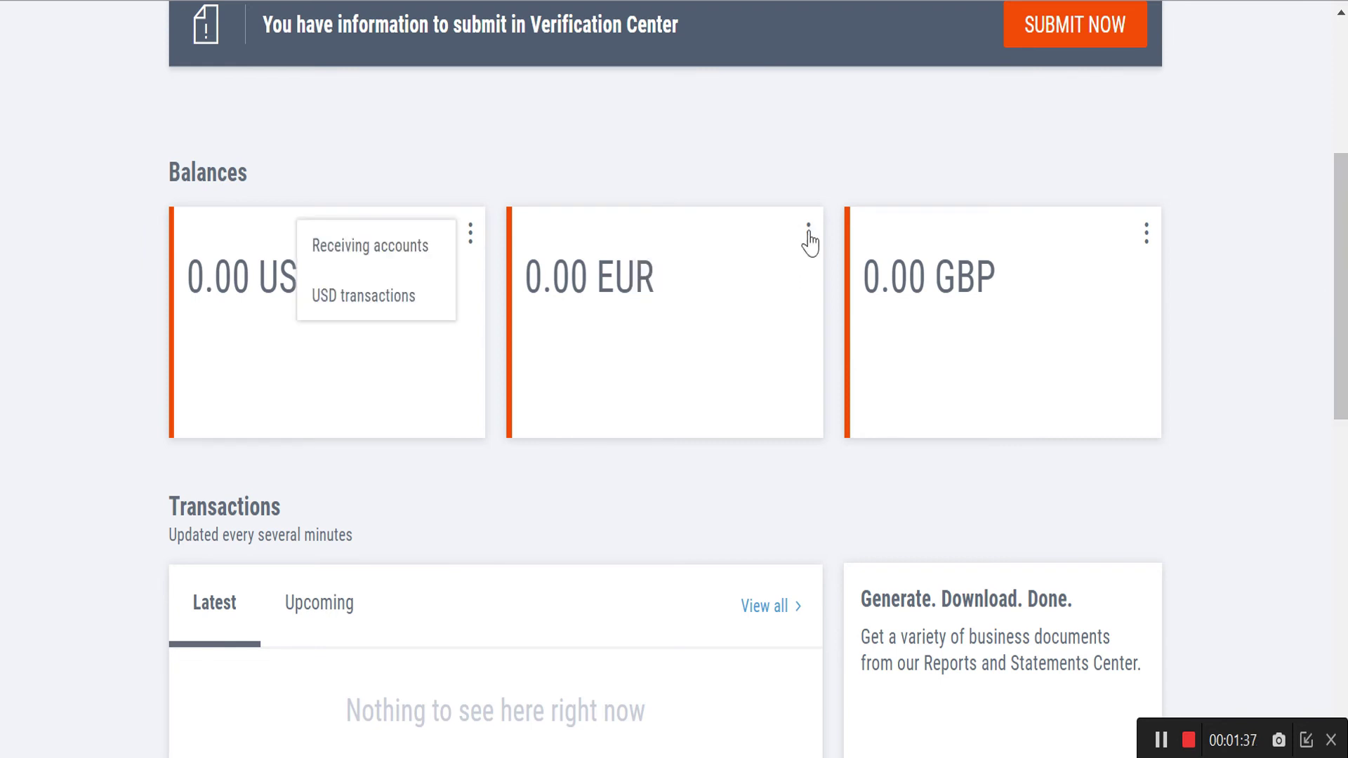
click(807, 234)
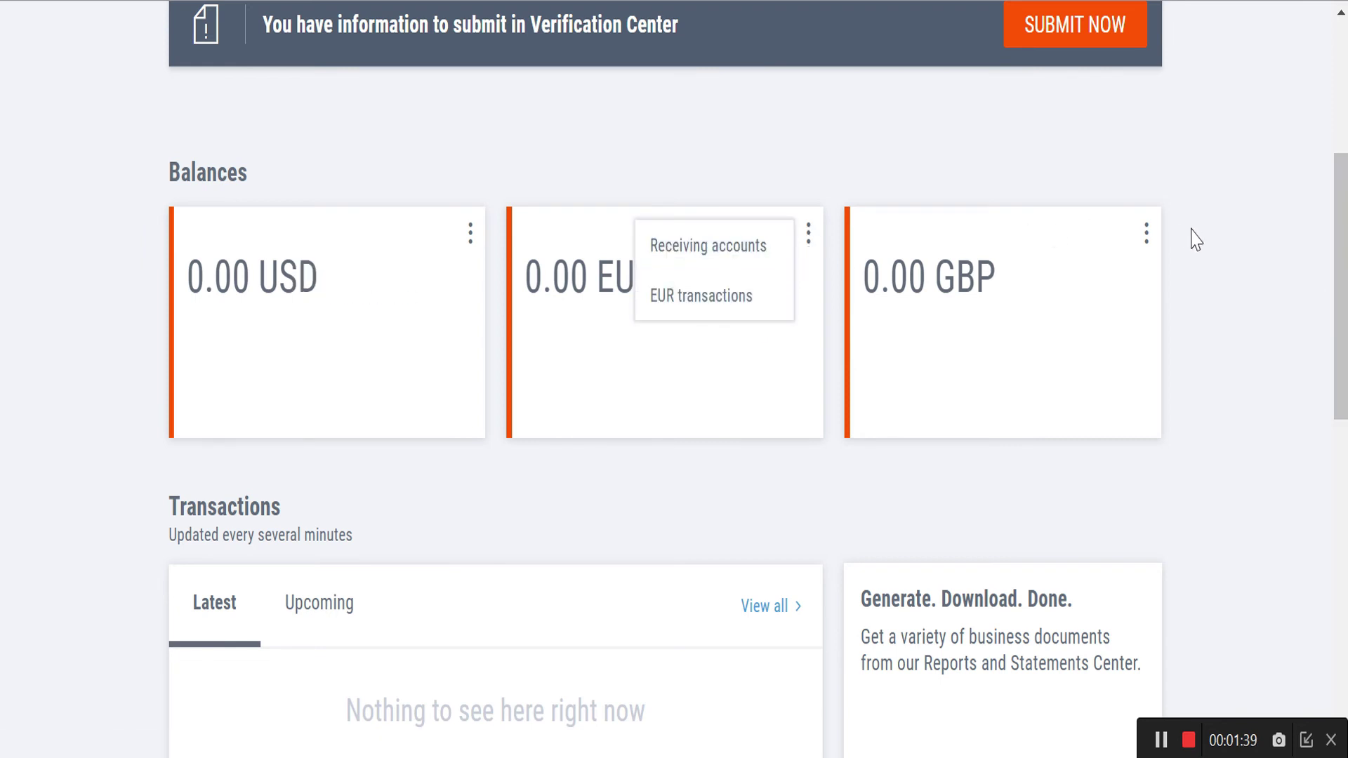
click(1305, 292)
drag(1342, 295, 1345, 441)
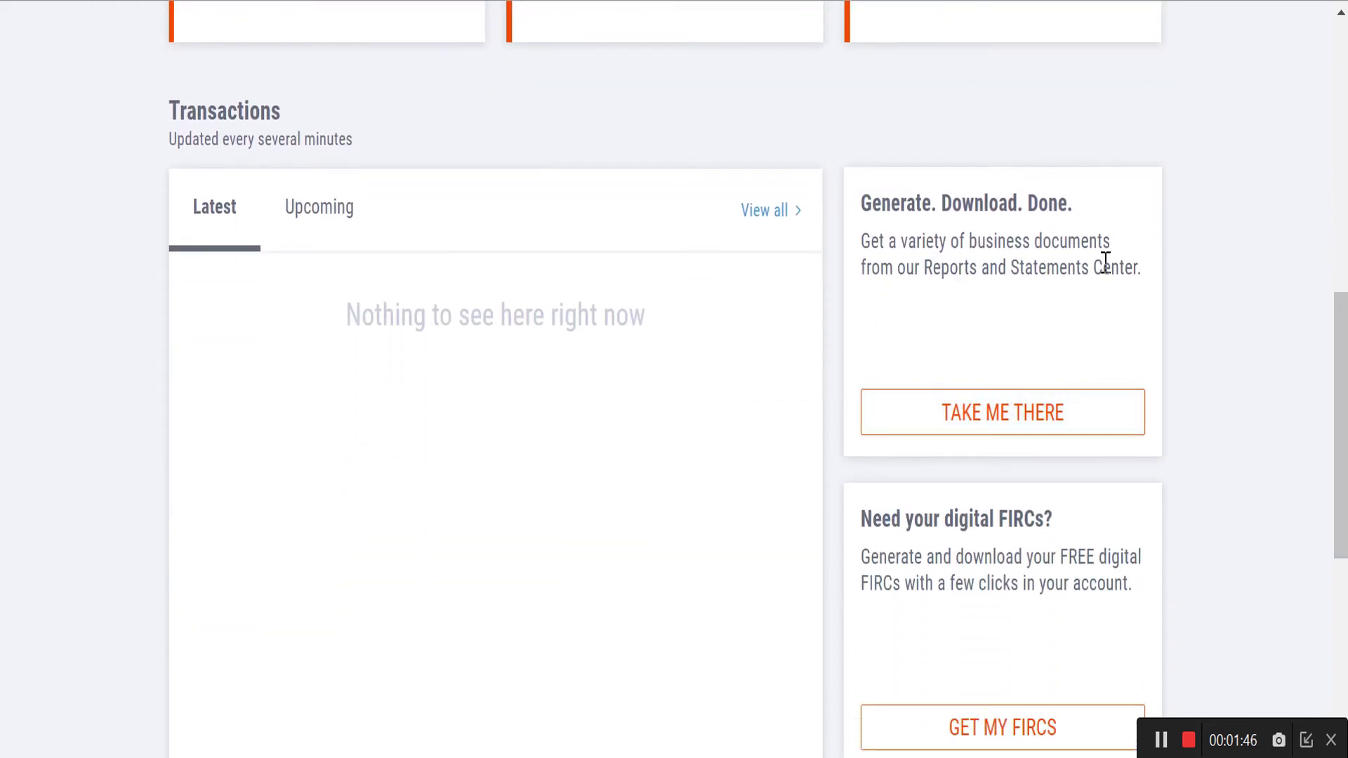
drag(1343, 421, 1345, 362)
click(295, 383)
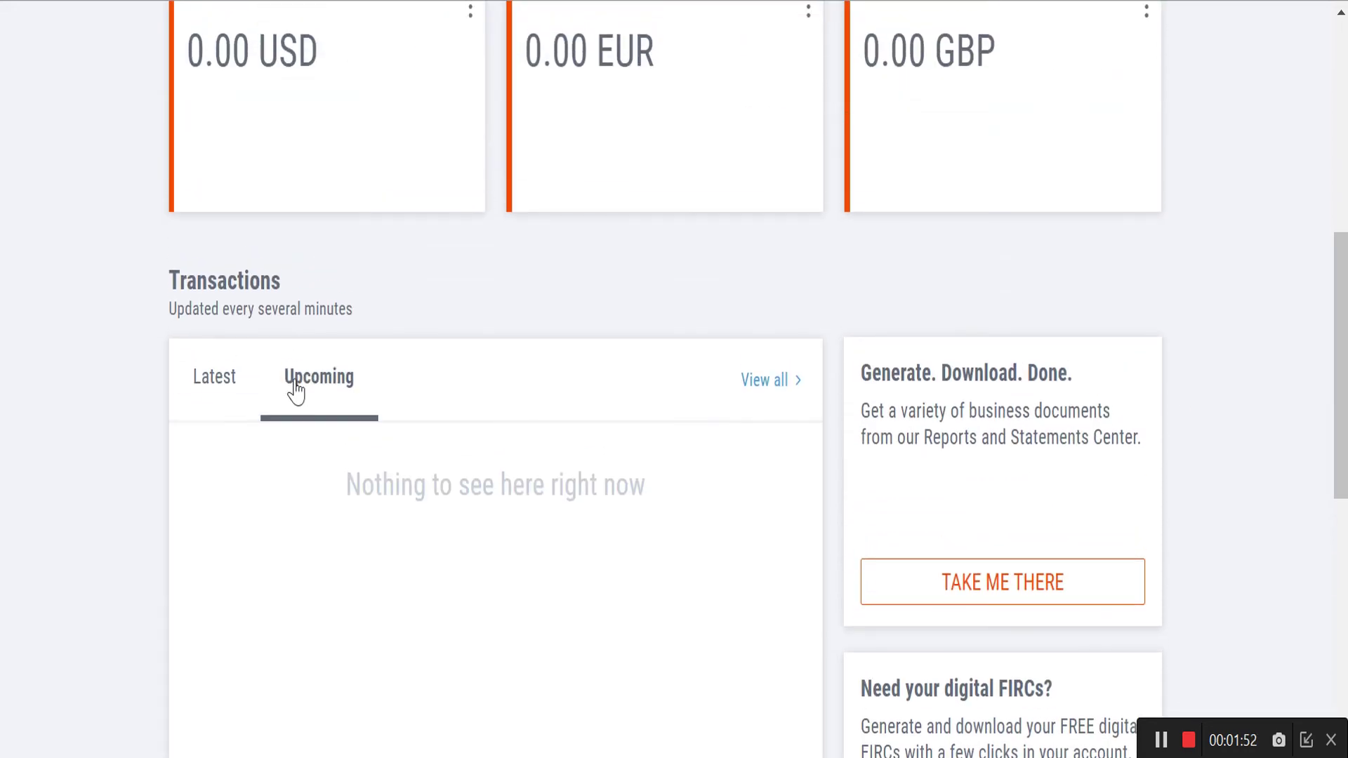
click(198, 383)
drag(1332, 349, 1343, 632)
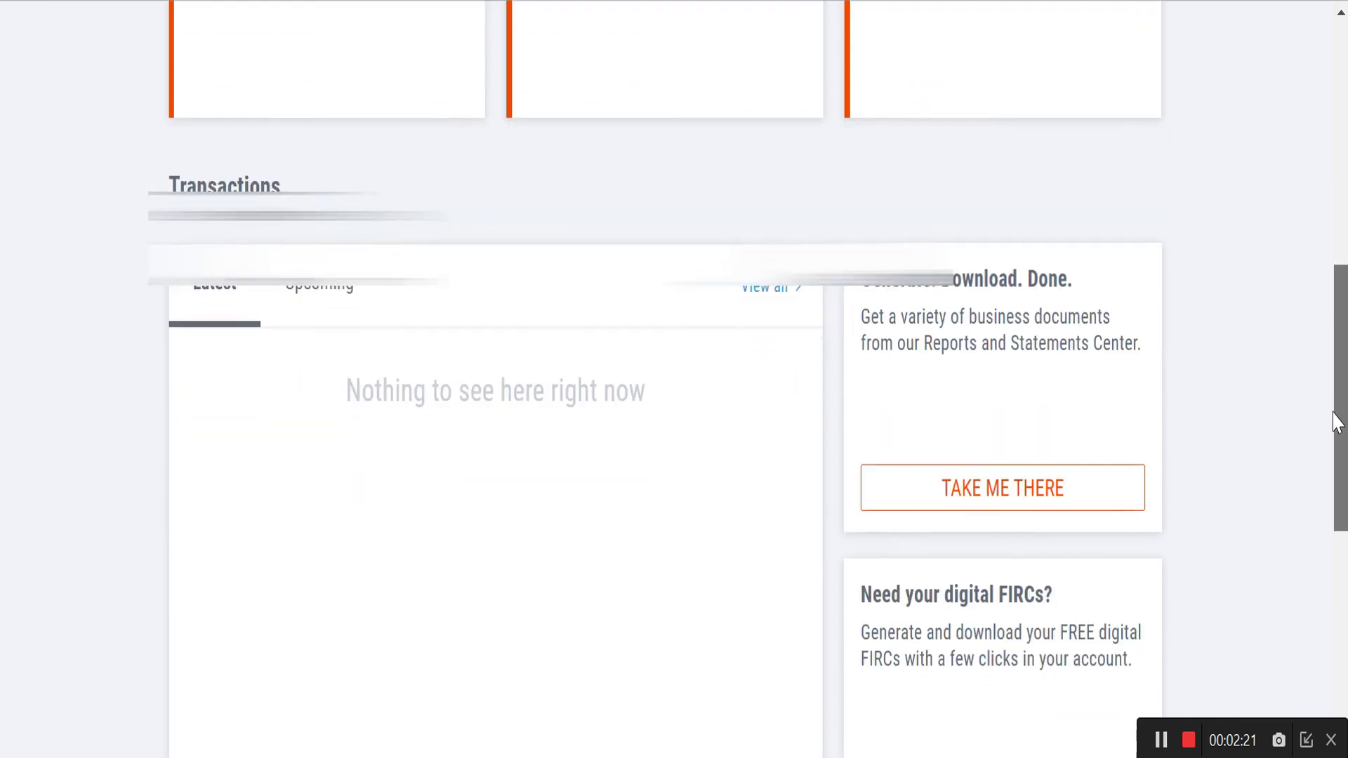
drag(1336, 413, 1330, 137)
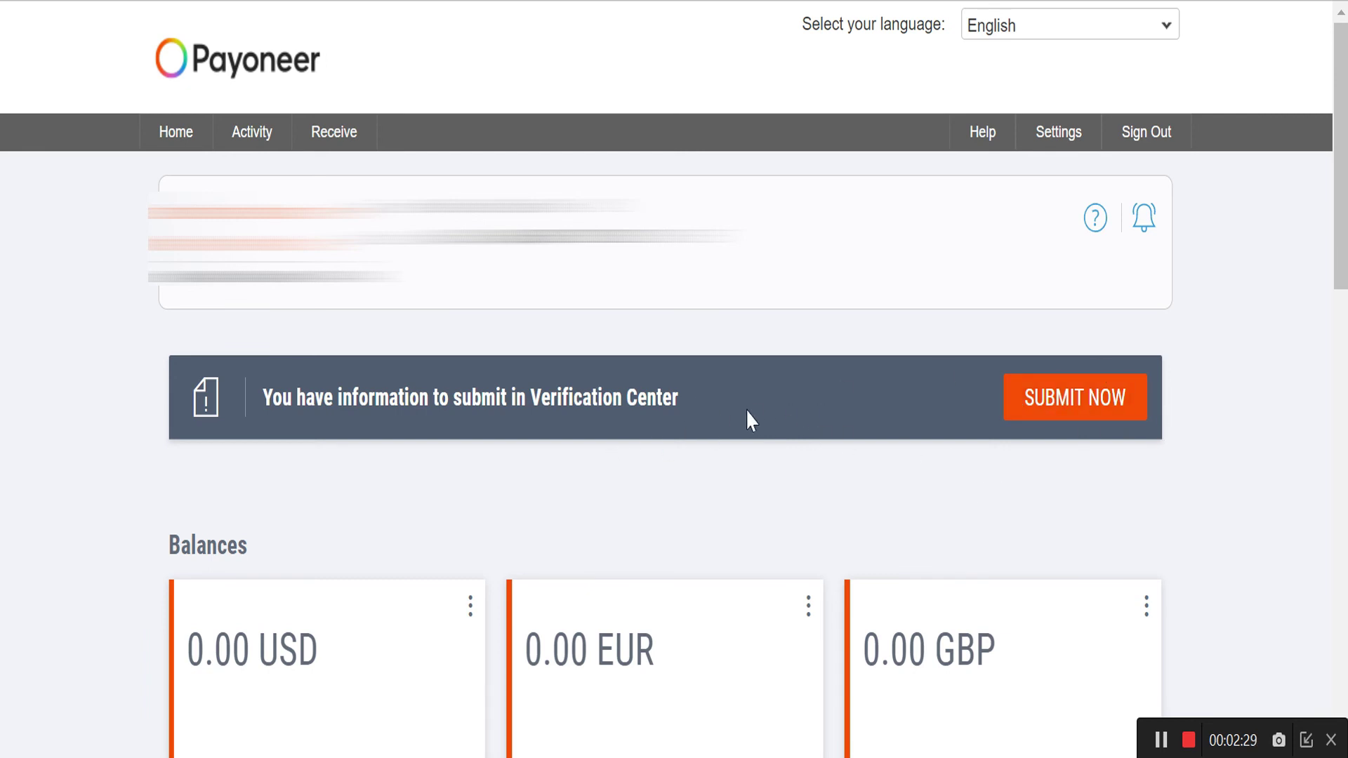
drag(1342, 201, 1300, 698)
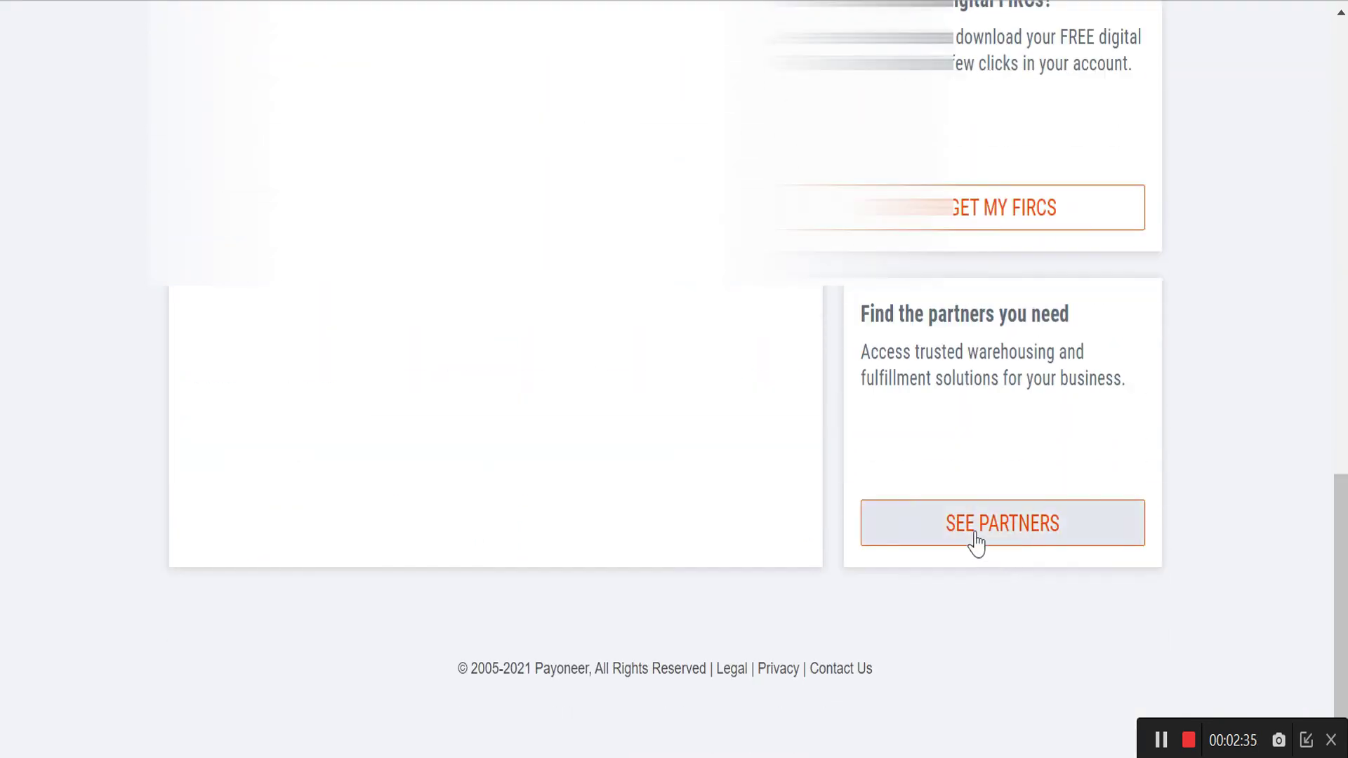
Open the warehousing and fulfillment partners page and scroll through it
click(976, 542)
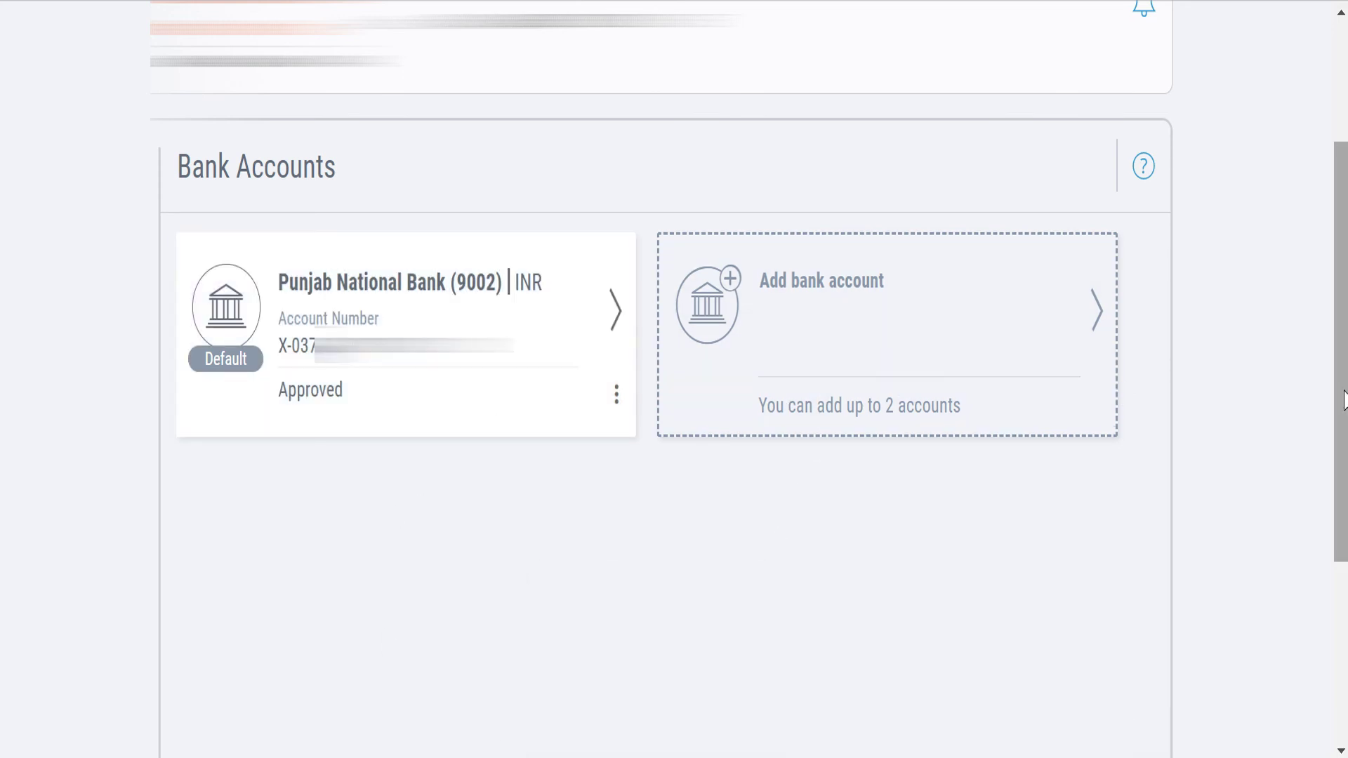
drag(1343, 400, 1343, 351)
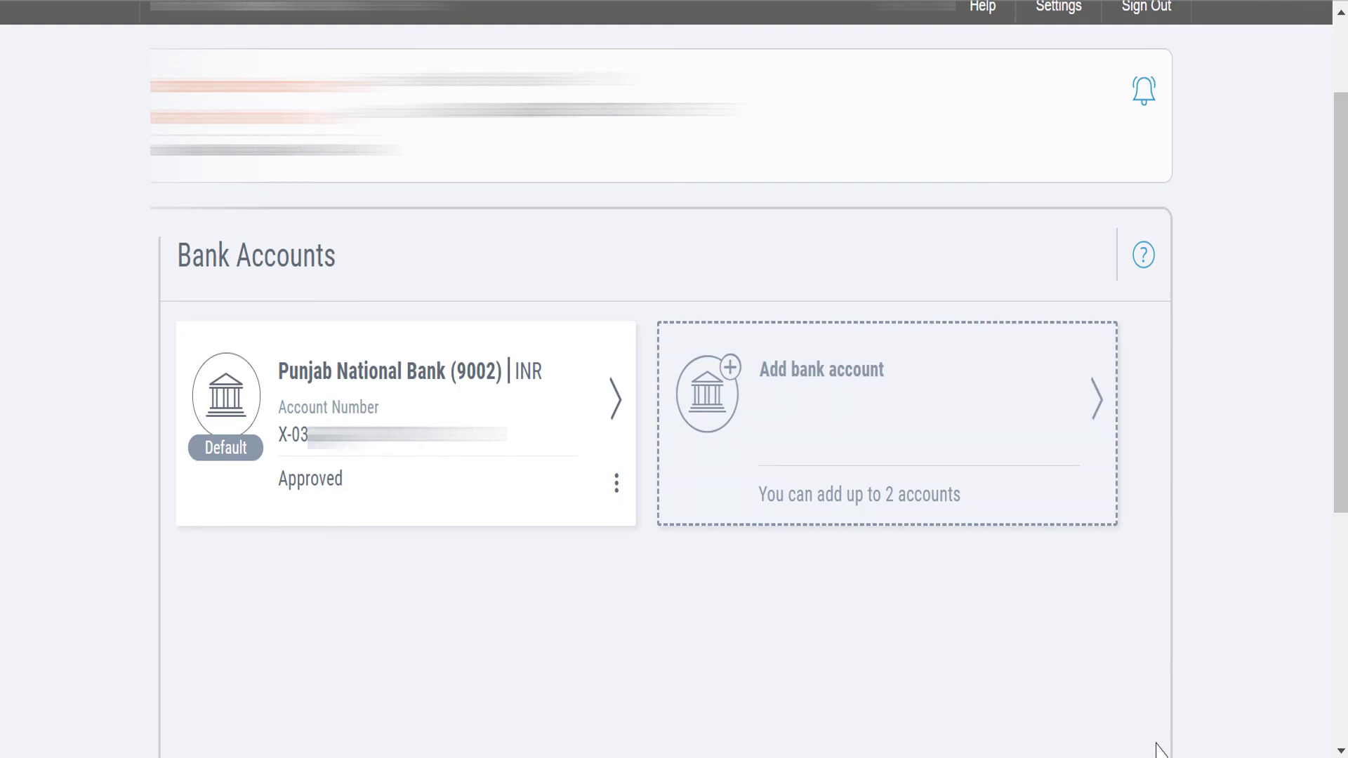
scroll(1160, 750, up, 2)
Open Profile settings from the Settings menu and scroll through the name, email and address details
mouse_move(1056, 139)
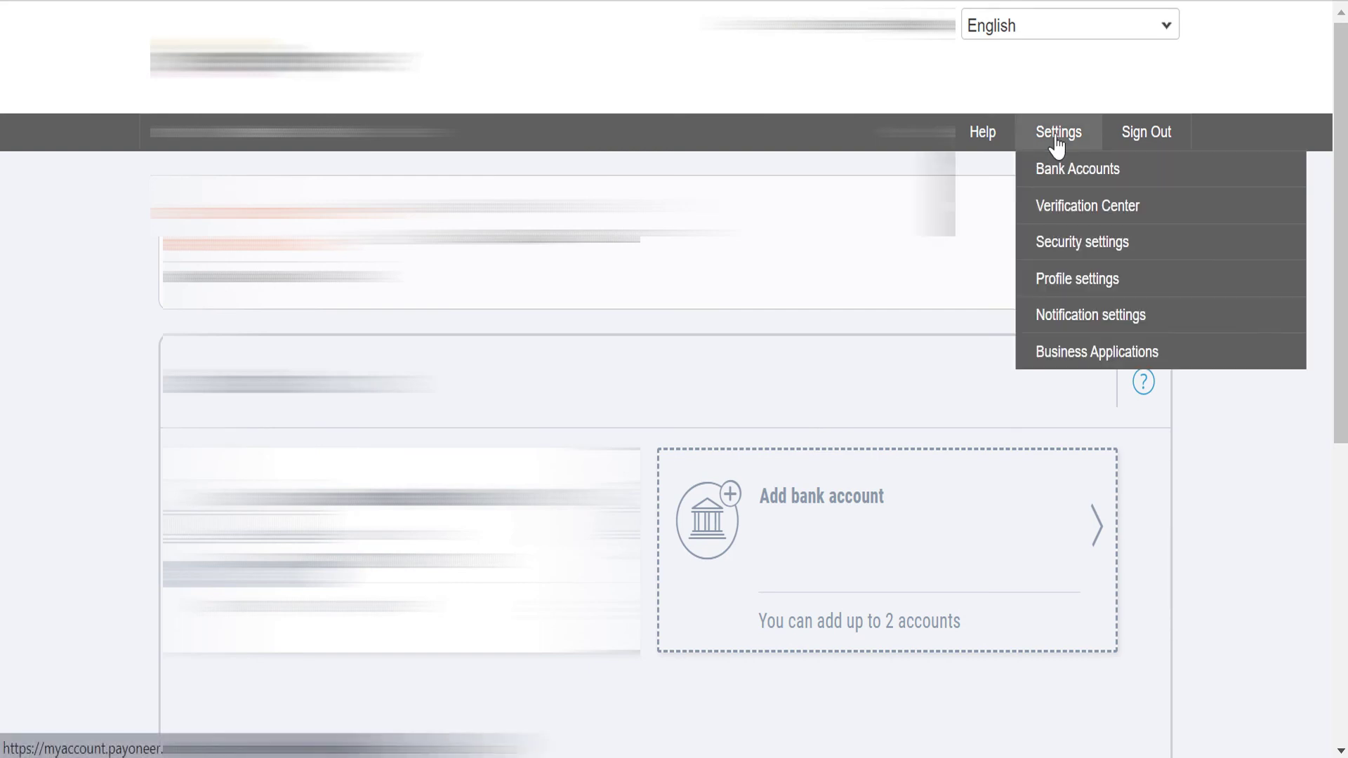
click(1069, 296)
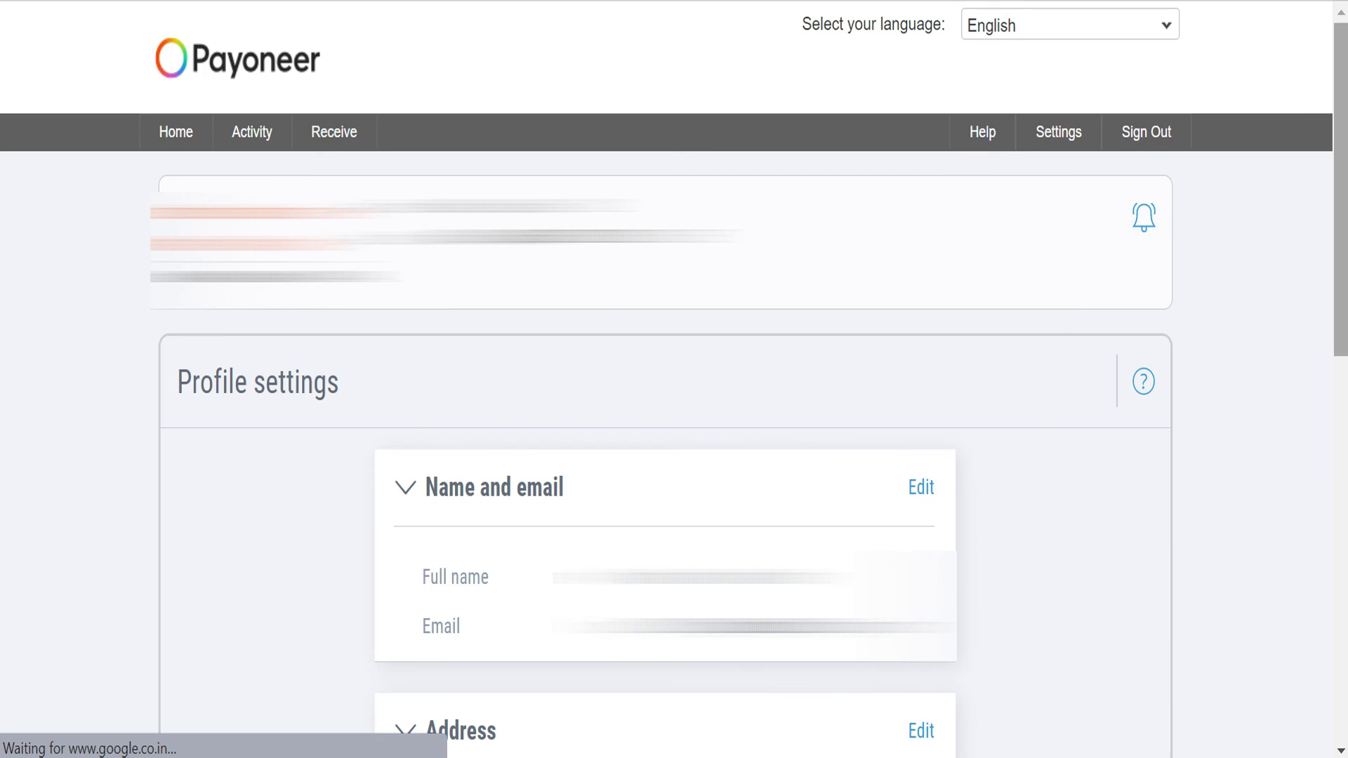
drag(1342, 301, 1342, 626)
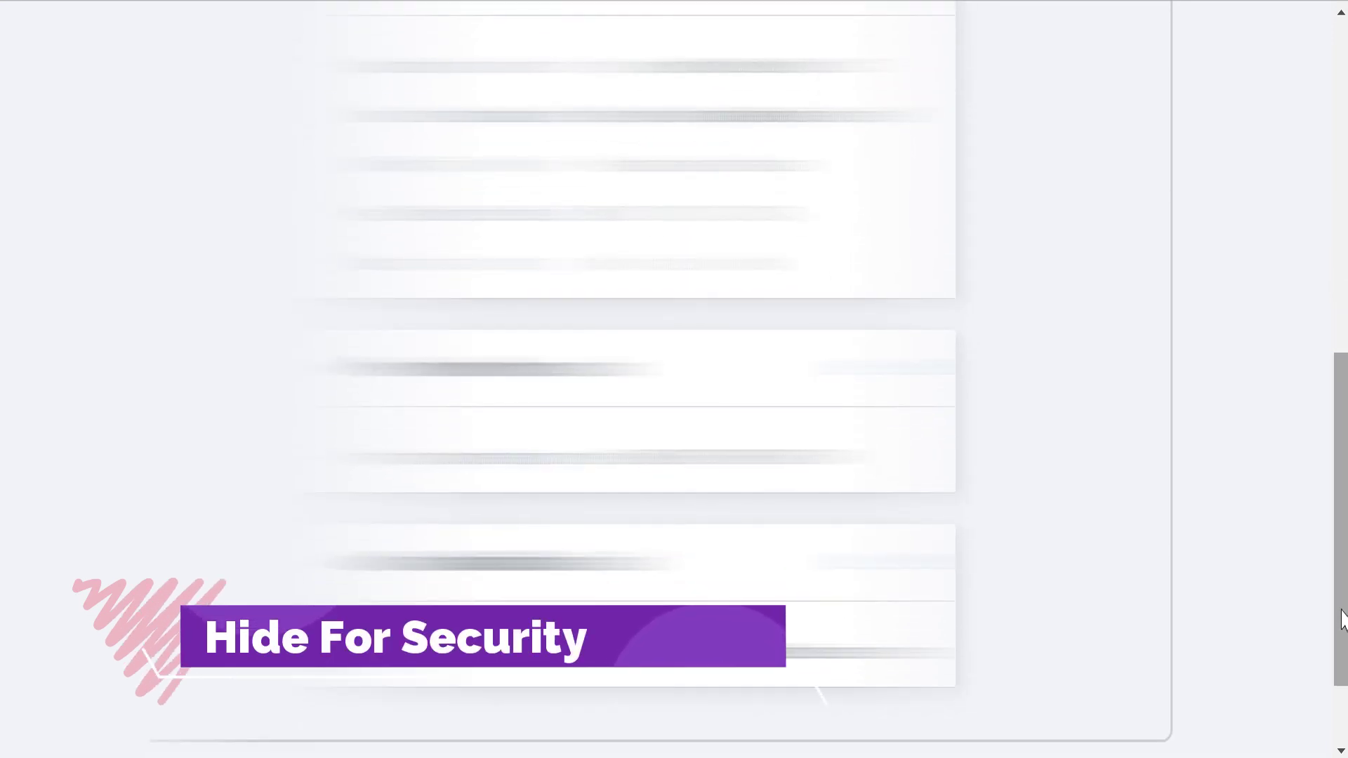
mouse_move(1342, 621)
mouse_down()
mouse_move(1342, 689)
mouse_move(1338, 638)
mouse_up()
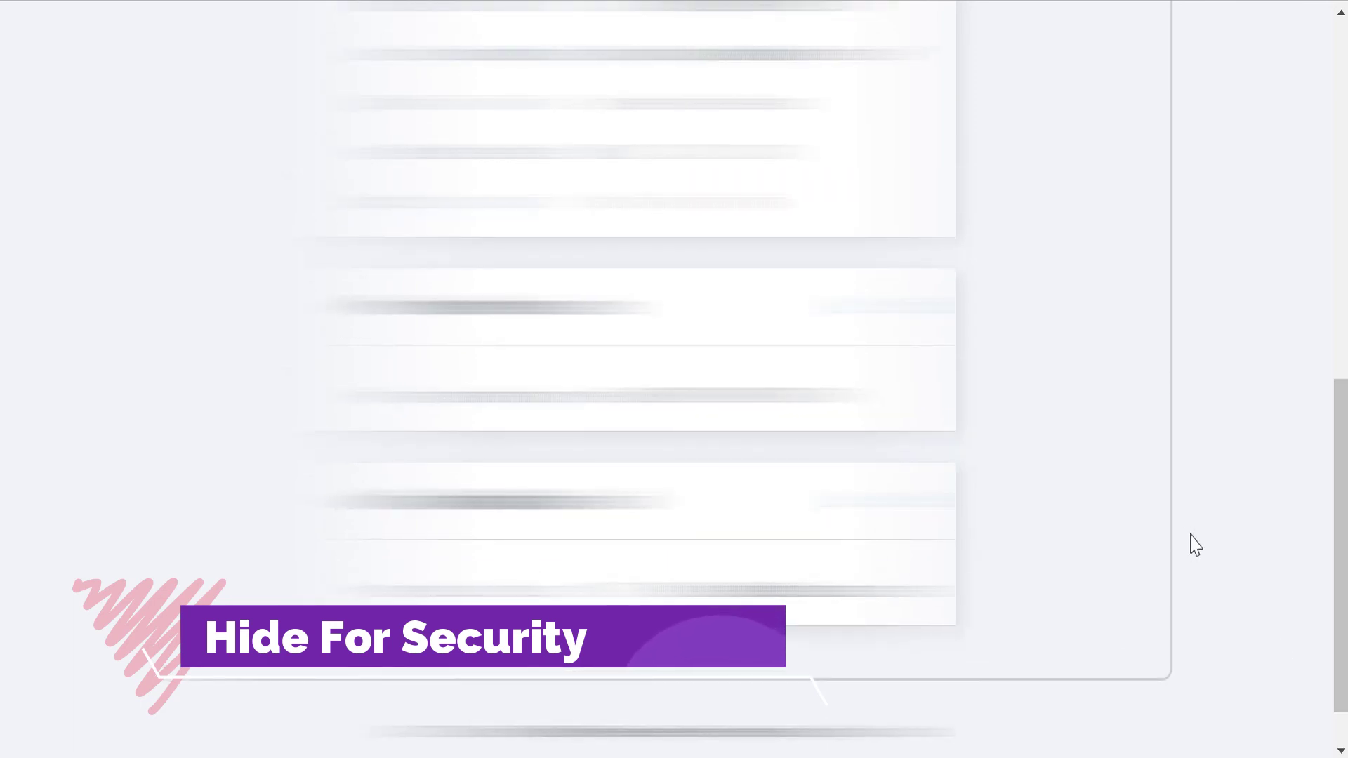
drag(1343, 569, 1334, 157)
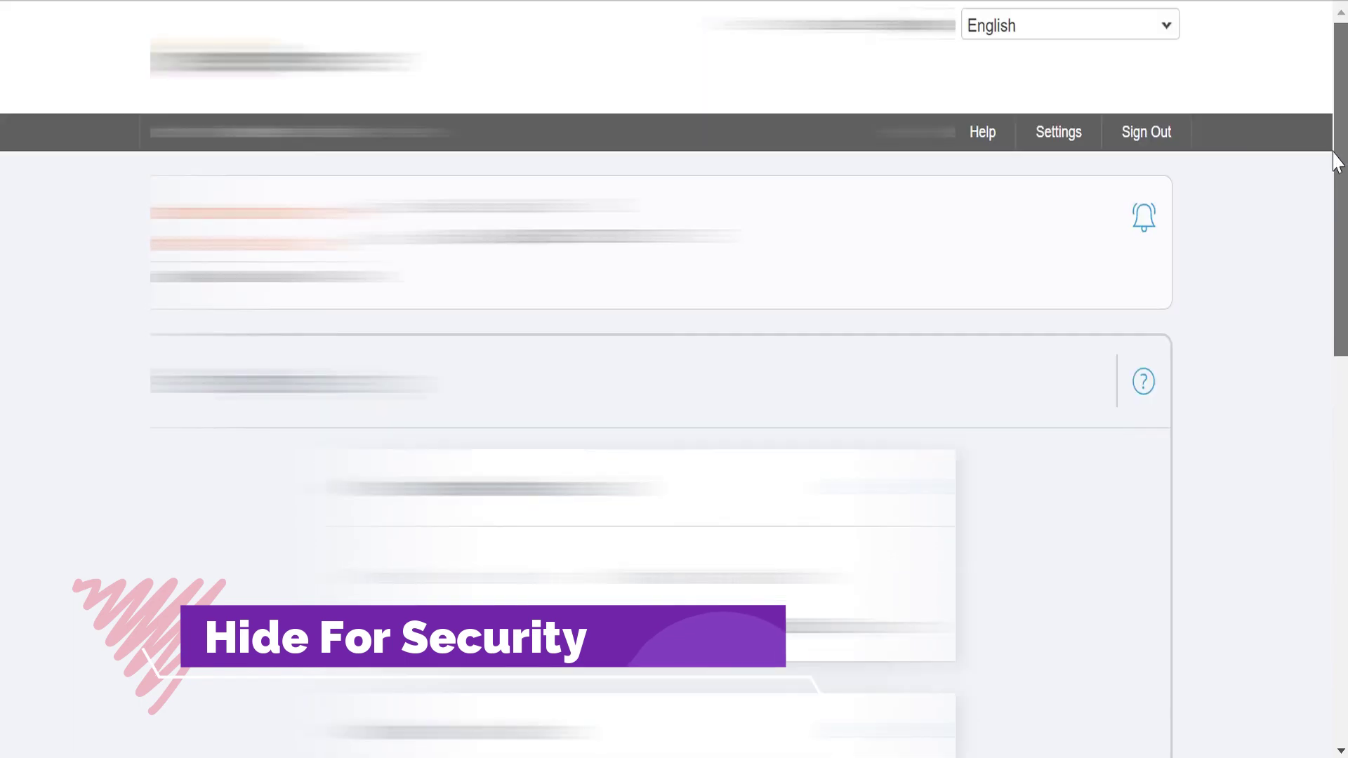
mouse_move(1057, 138)
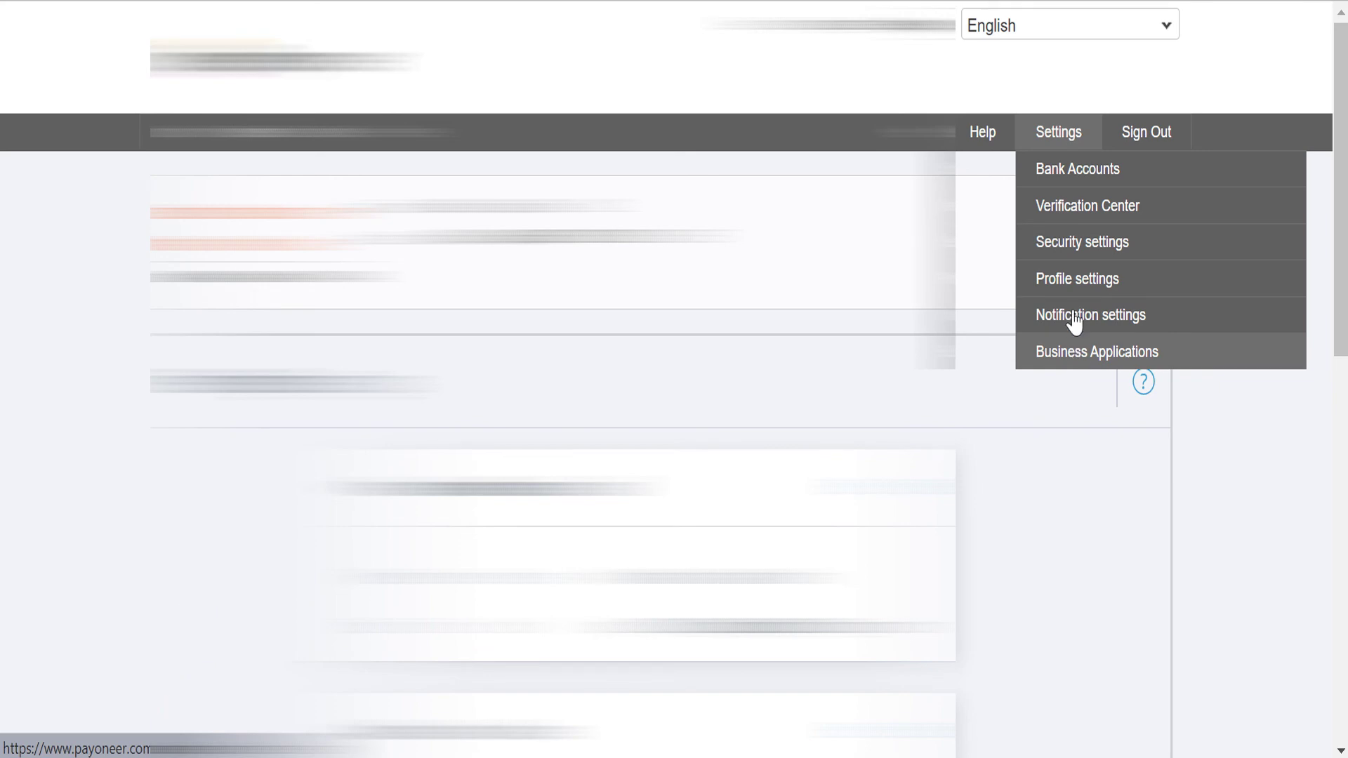
click(1076, 247)
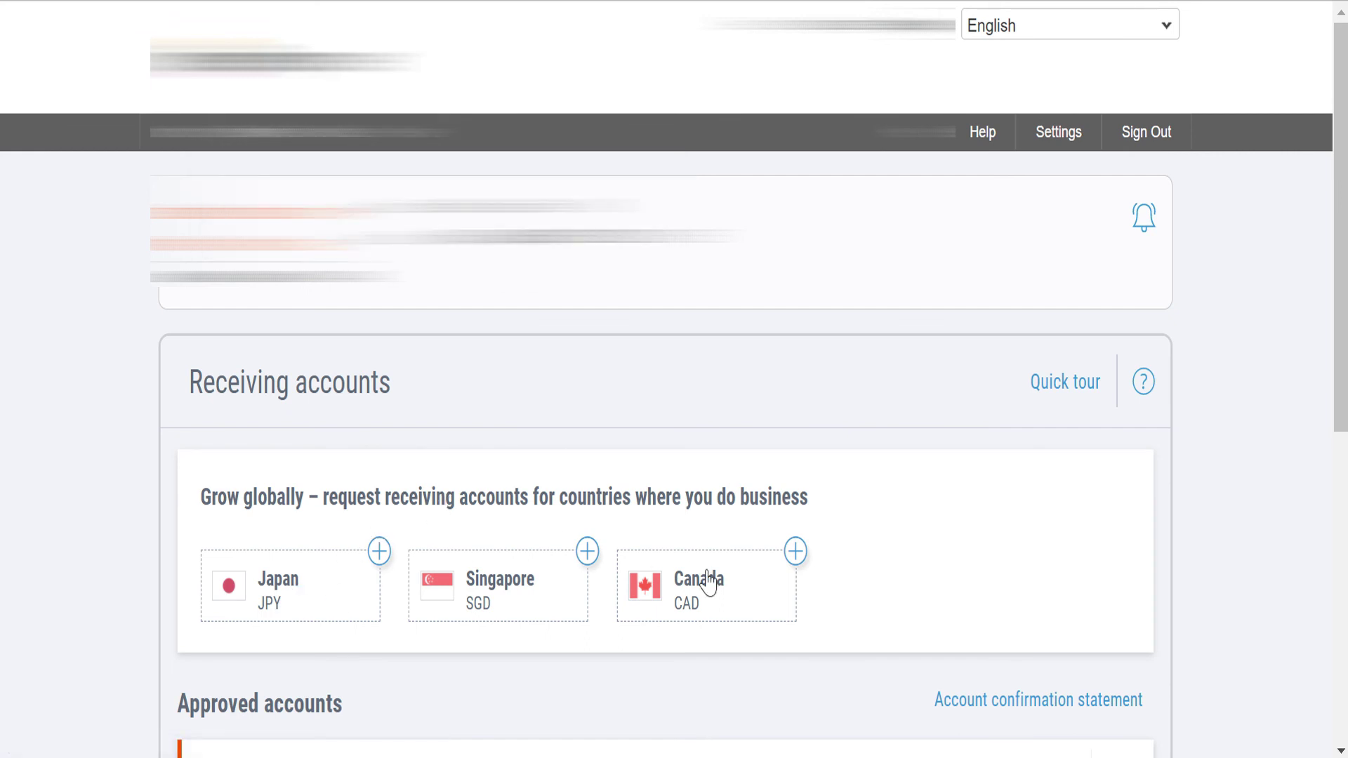
scroll(708, 583, down, 5)
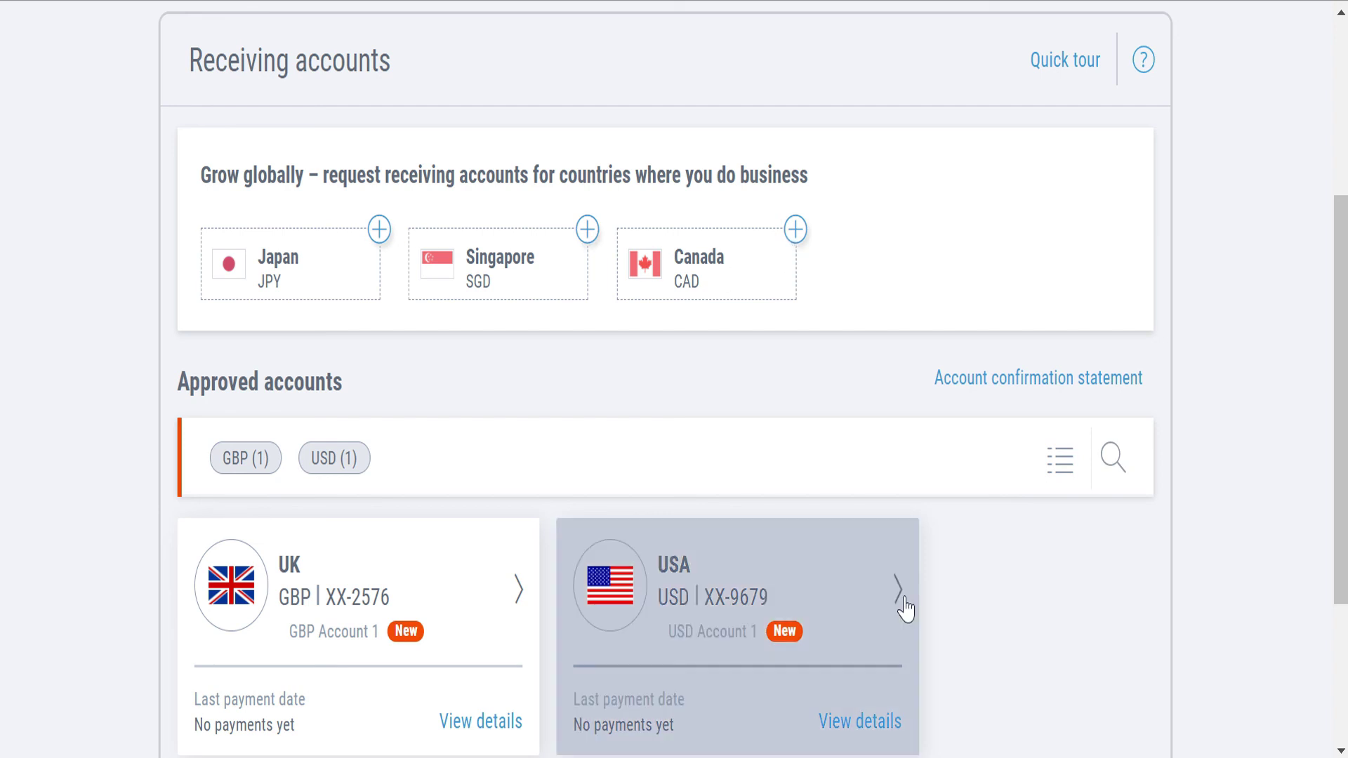
scroll(903, 602, down, 3)
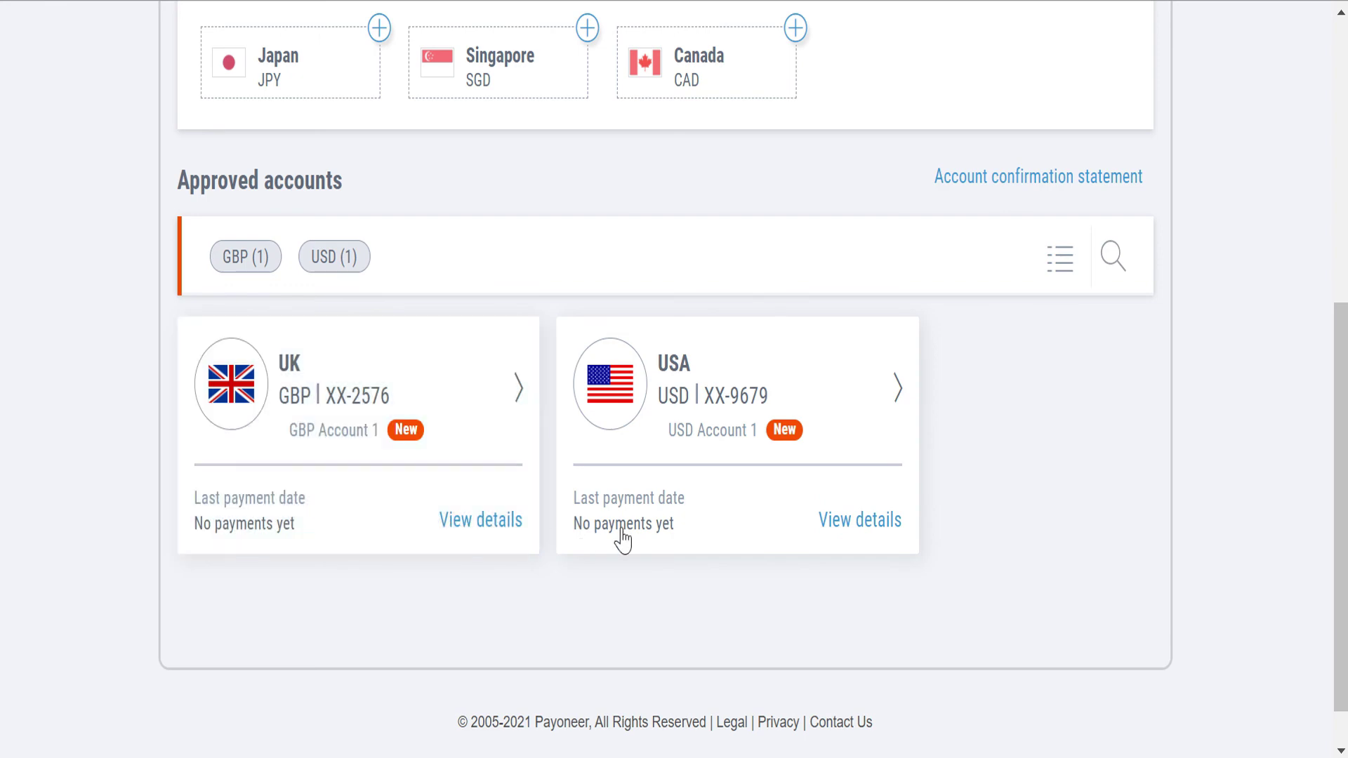
Review the USA card's USD bank details and guidelines, then close the details modal
click(862, 519)
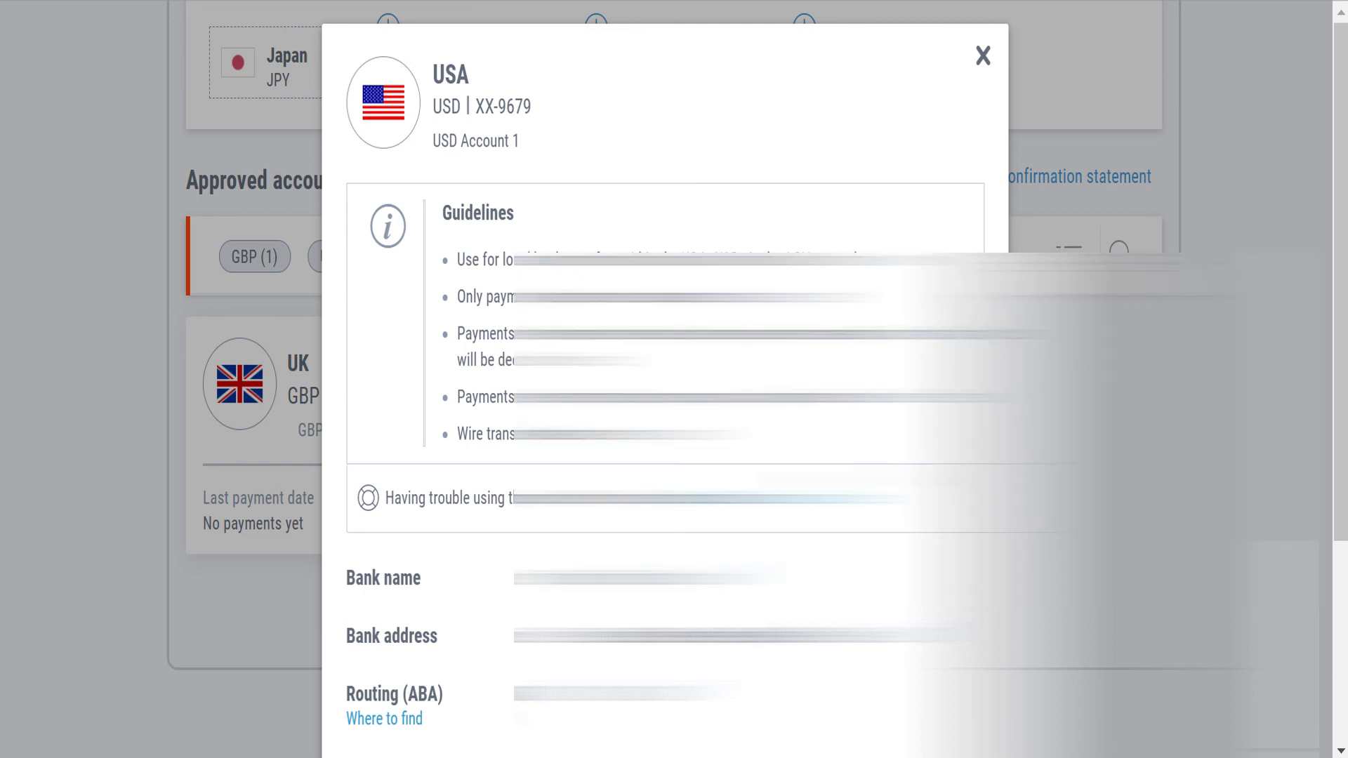
scroll(665, 421, down, 2)
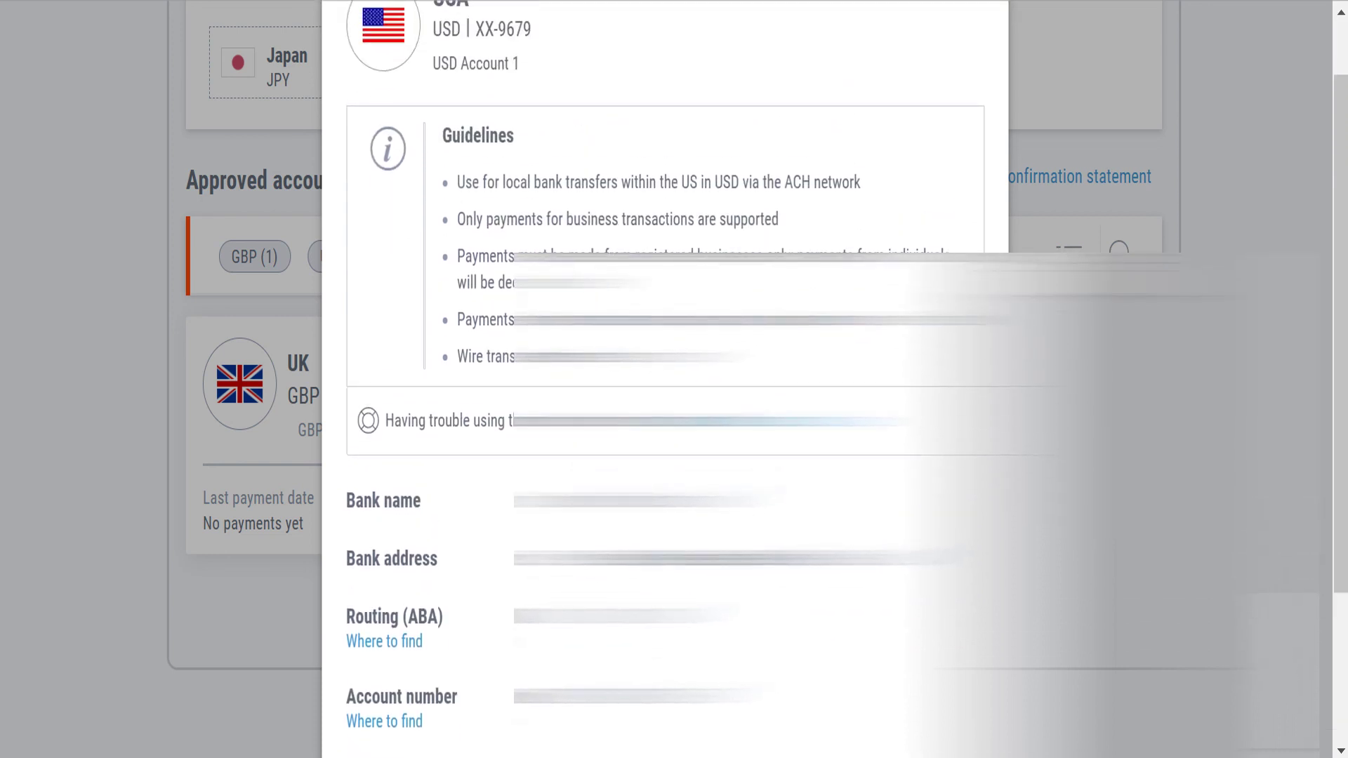
scroll(665, 422, down, 5)
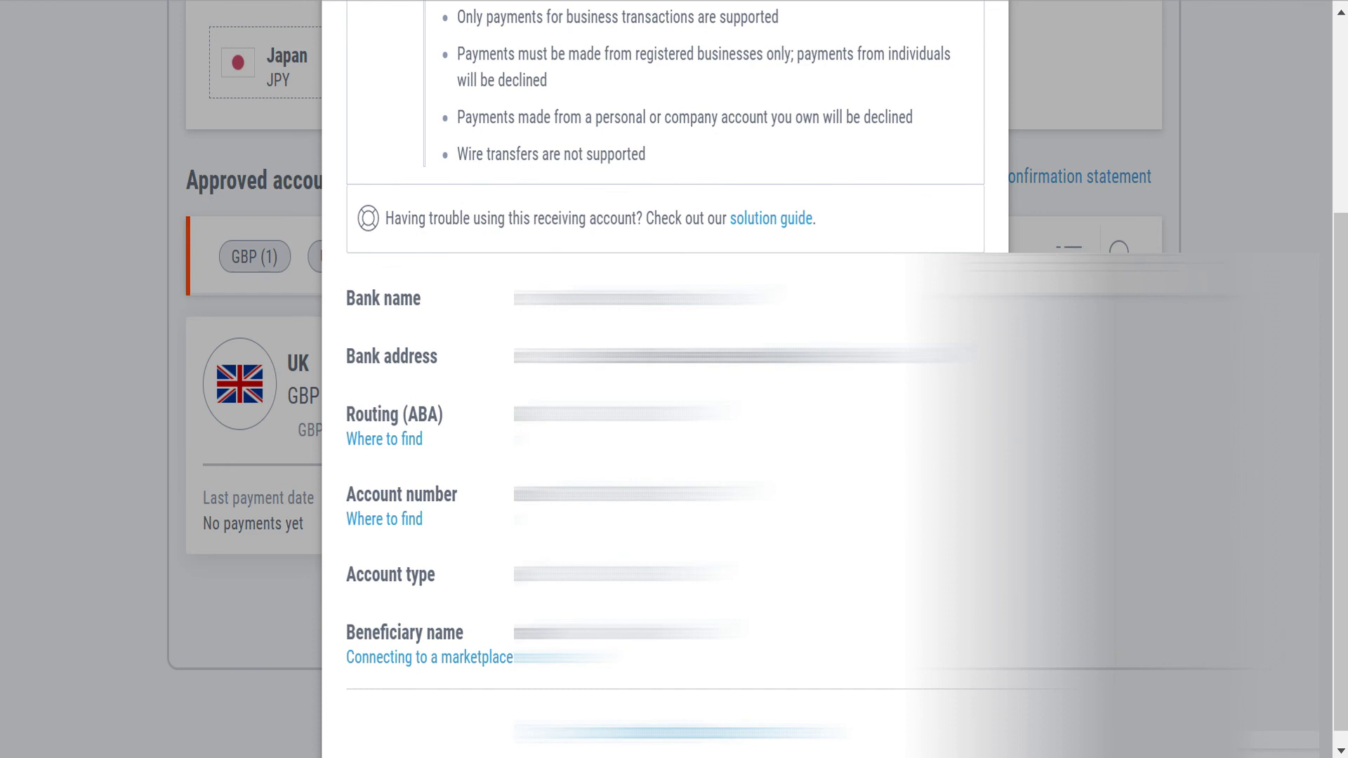
scroll(665, 422, down, 1)
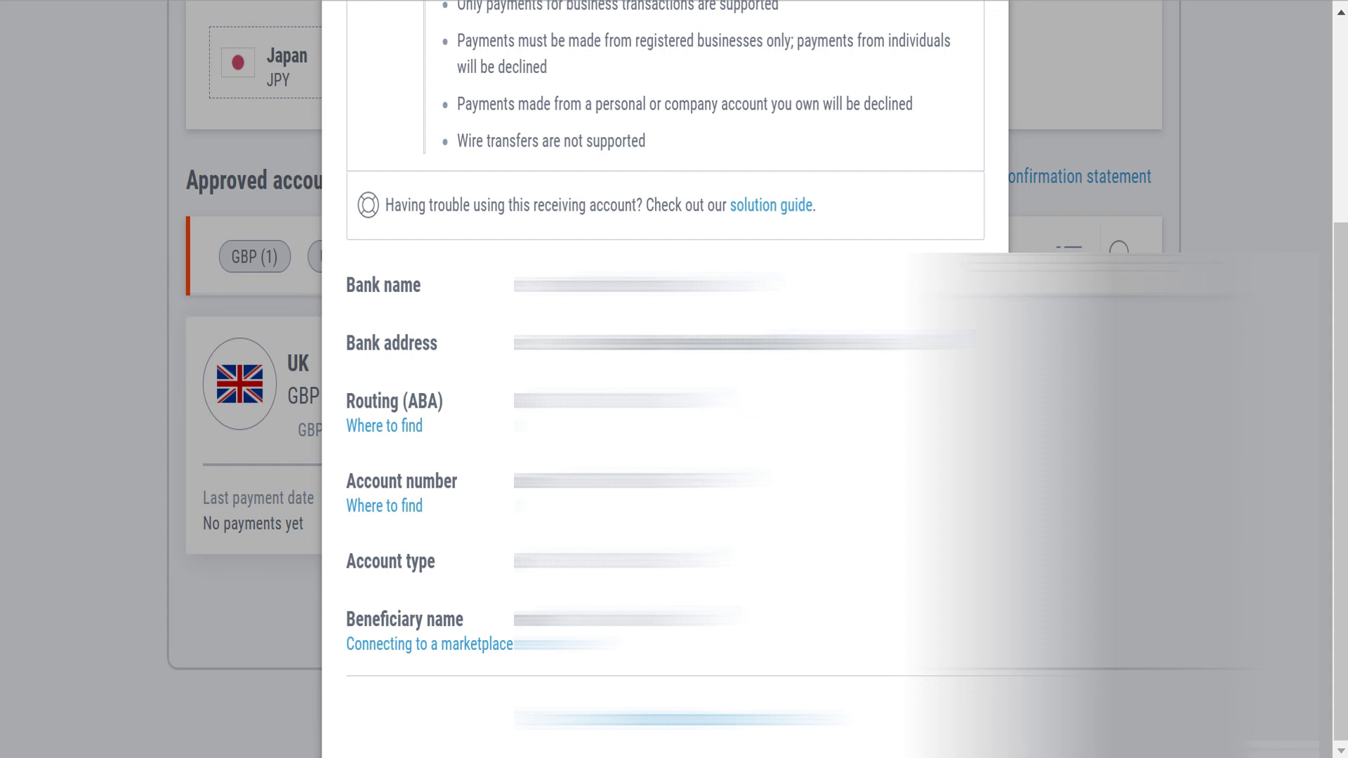
scroll(665, 380, up, 4)
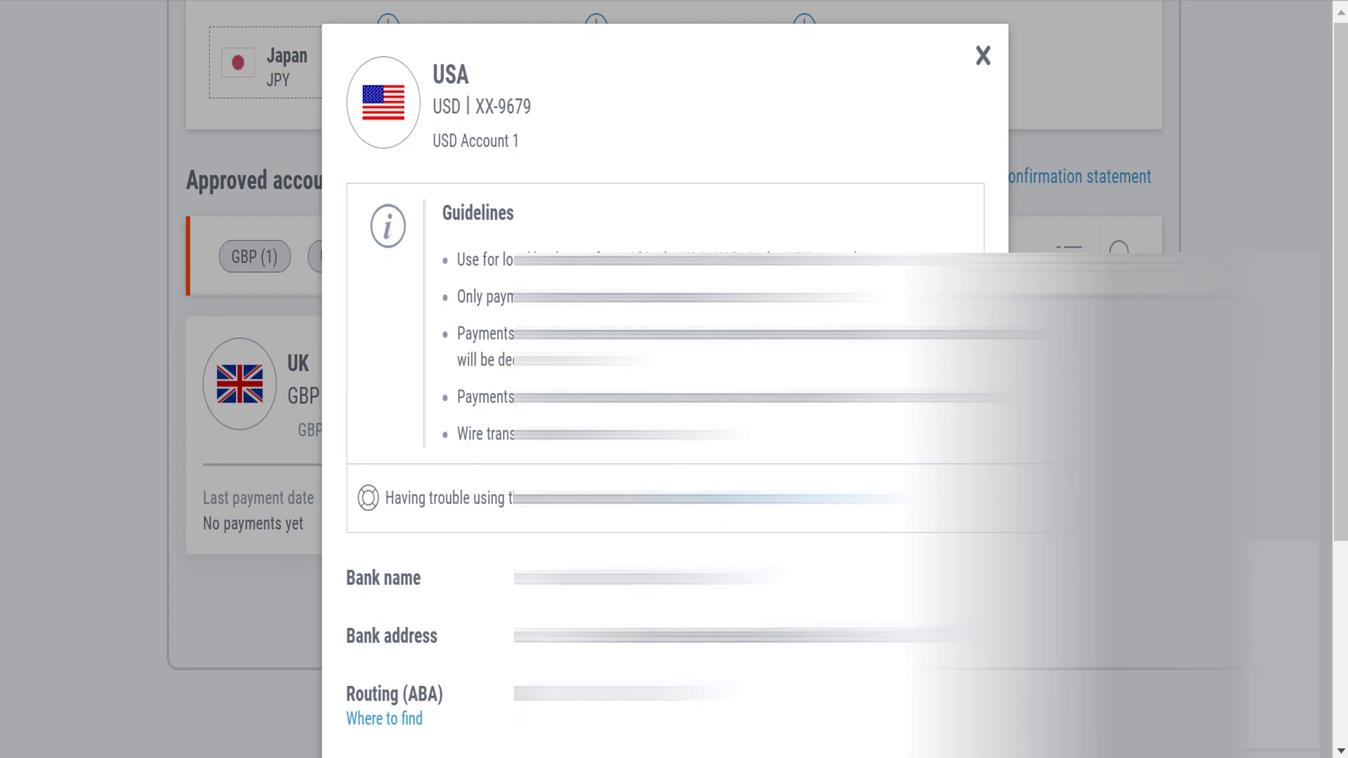
key(Escape)
click(478, 523)
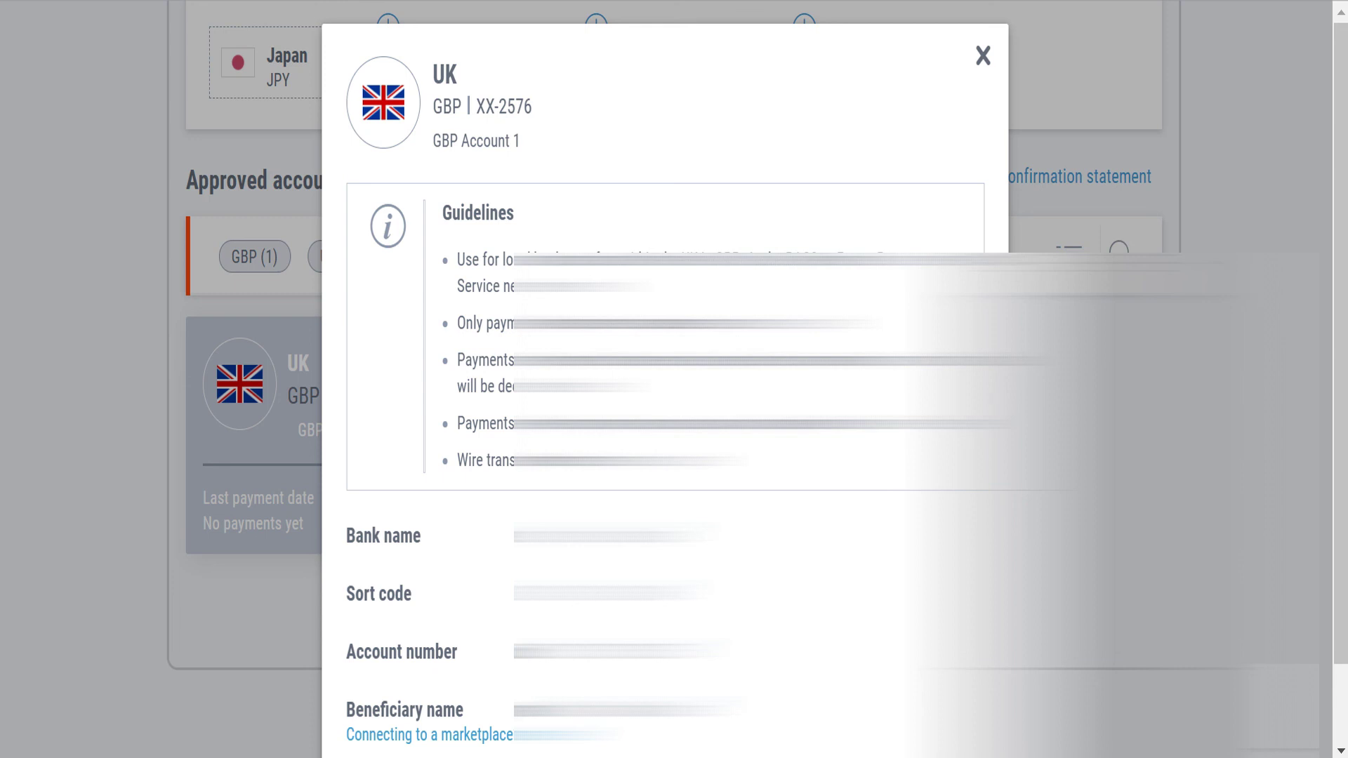
scroll(666, 393, down, 1)
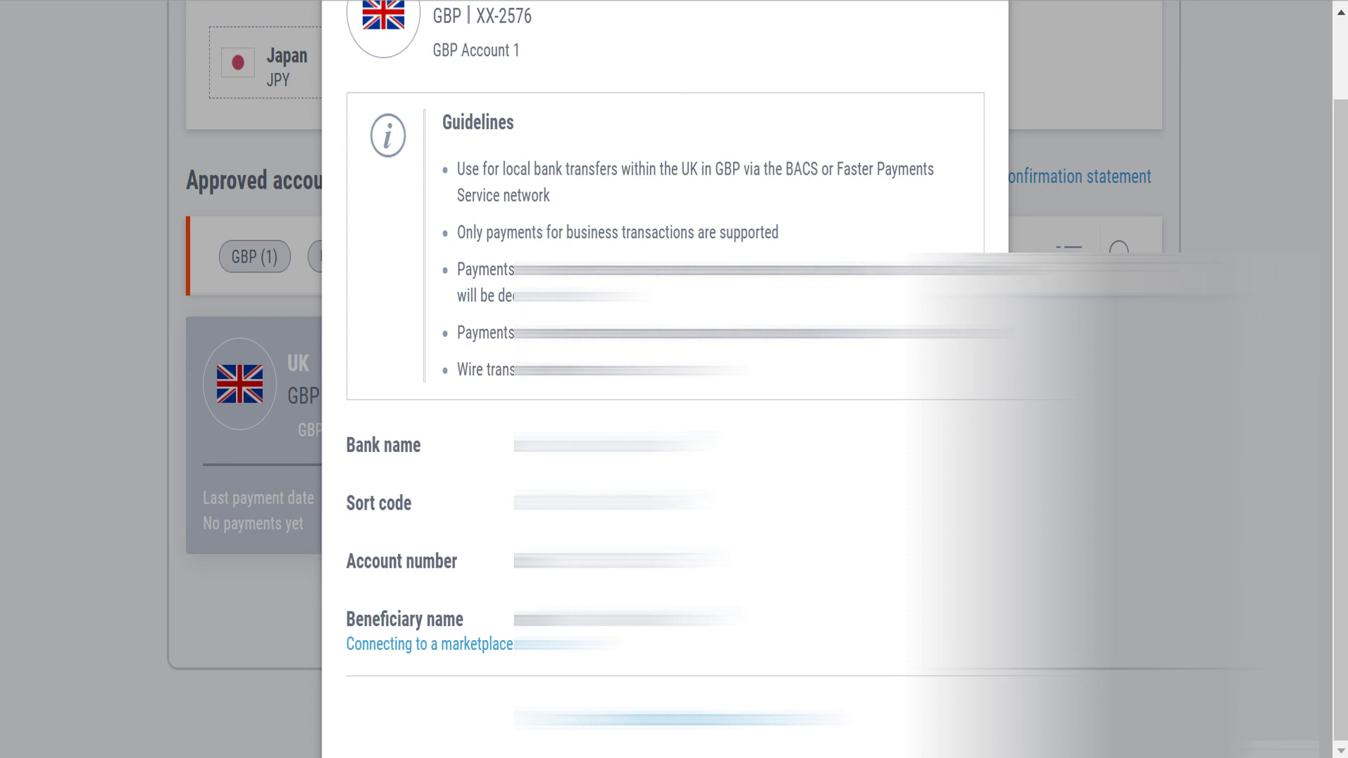
scroll(665, 393, up, 1)
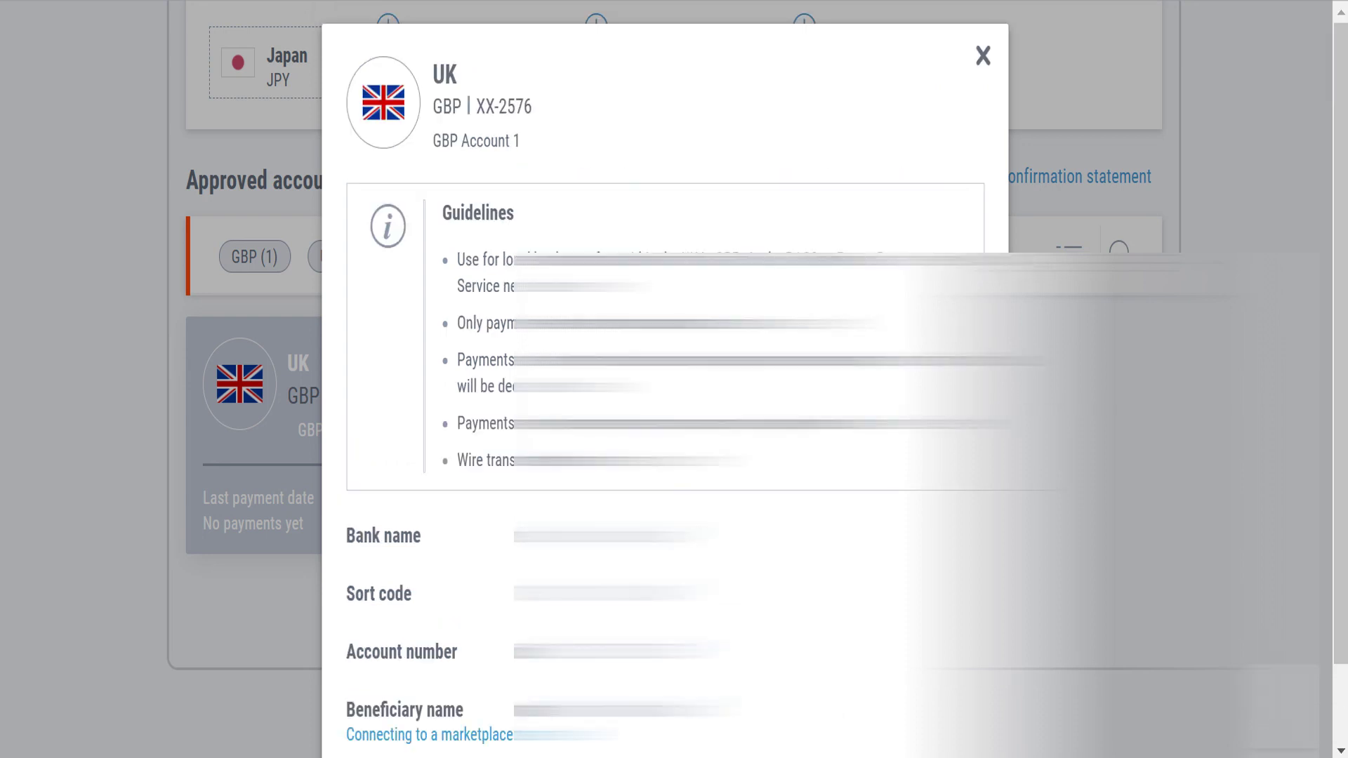
click(983, 55)
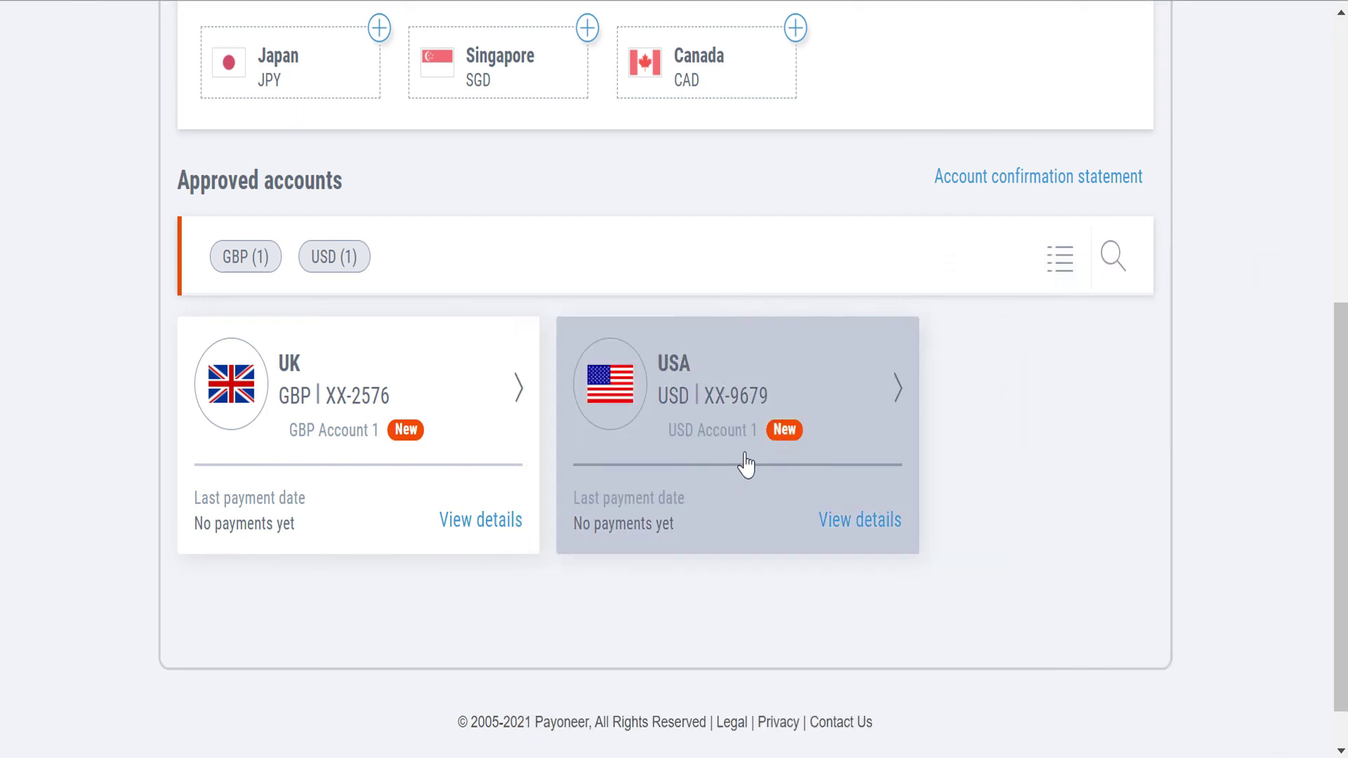
Browse the First Century Bank homepage and select '1894.' in its hero quote
click(861, 521)
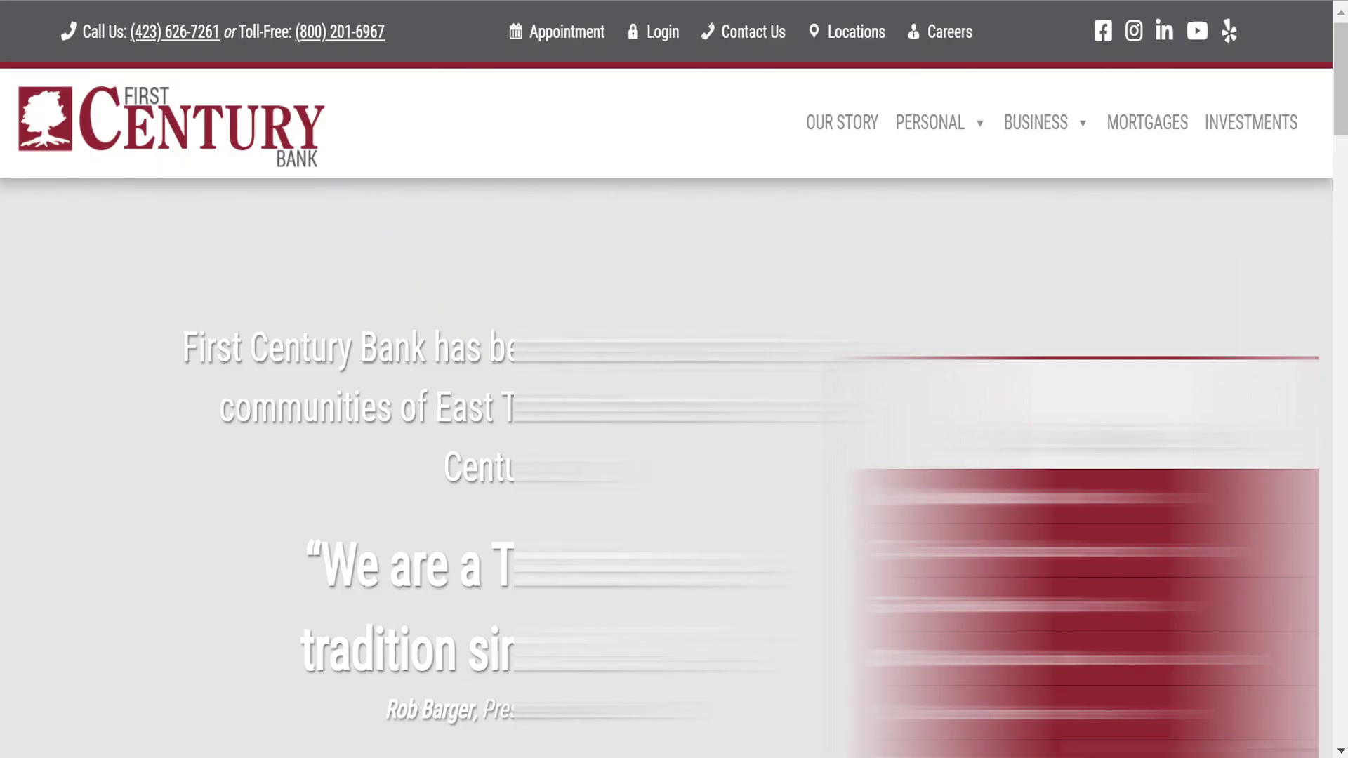
mouse_move(1038, 122)
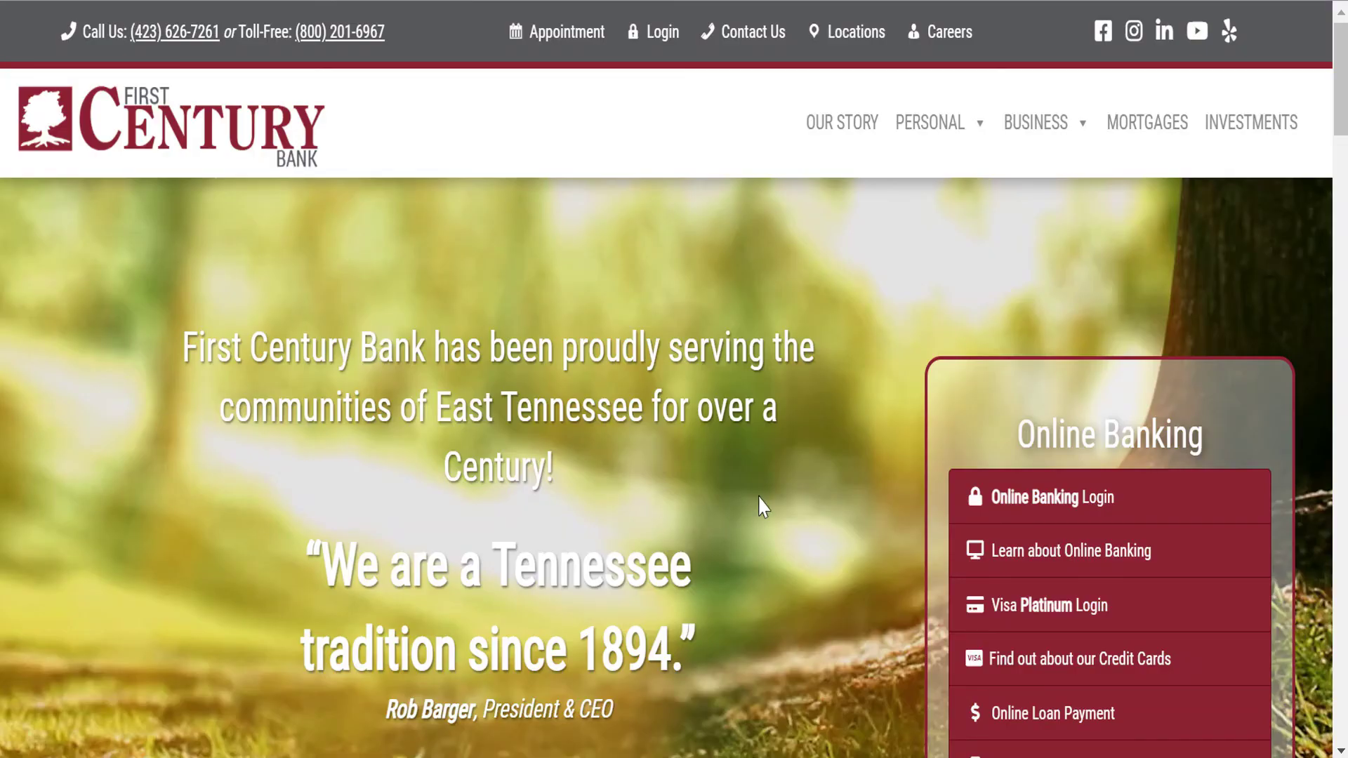
scroll(764, 506, down, 4)
scroll(764, 505, down, 10)
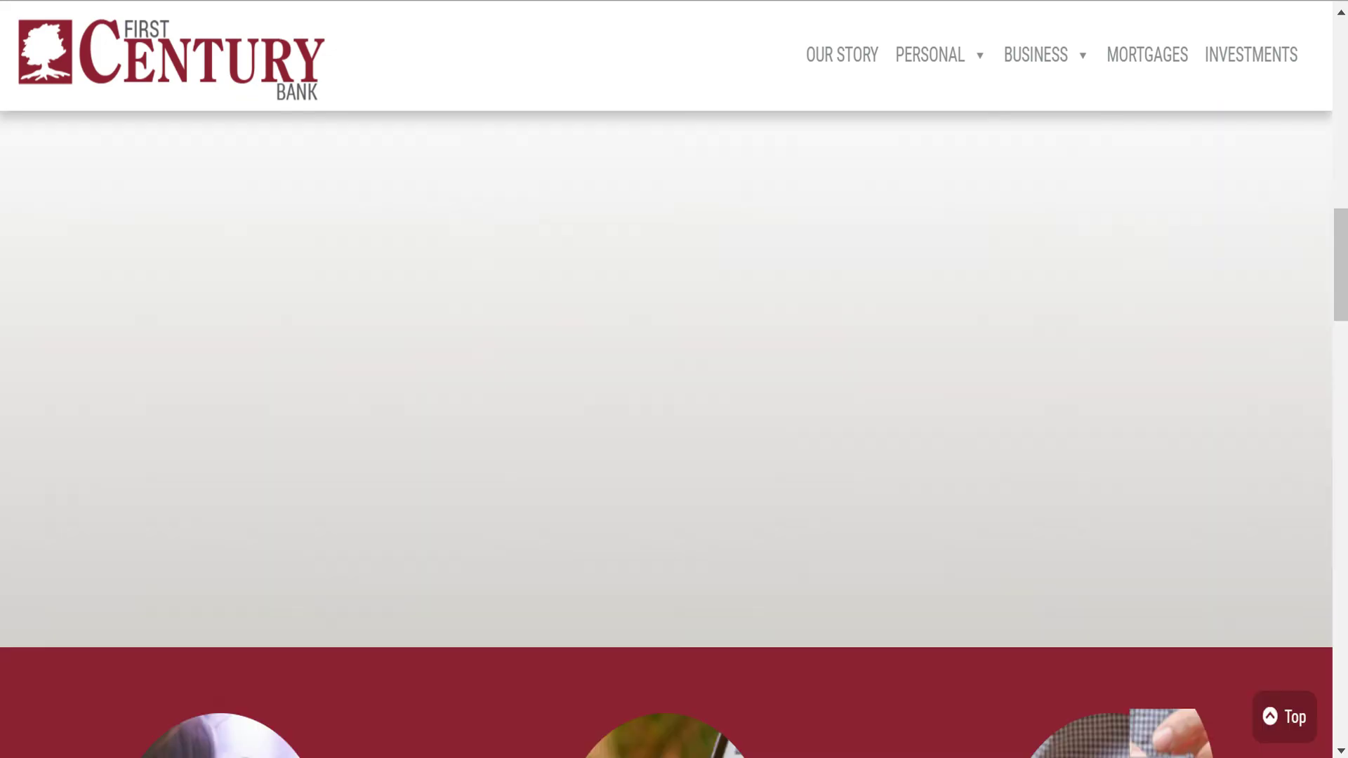
scroll(667, 435, down, 14)
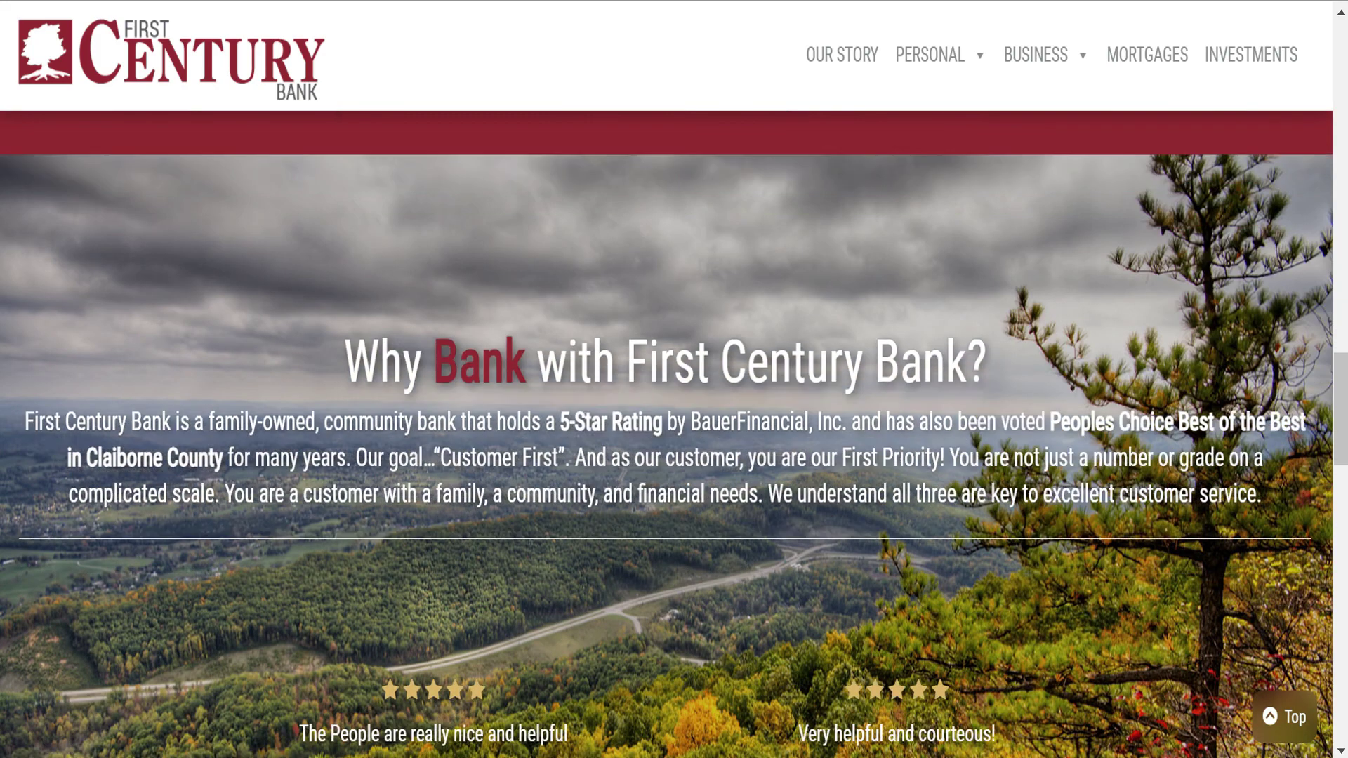
scroll(668, 436, down, 10)
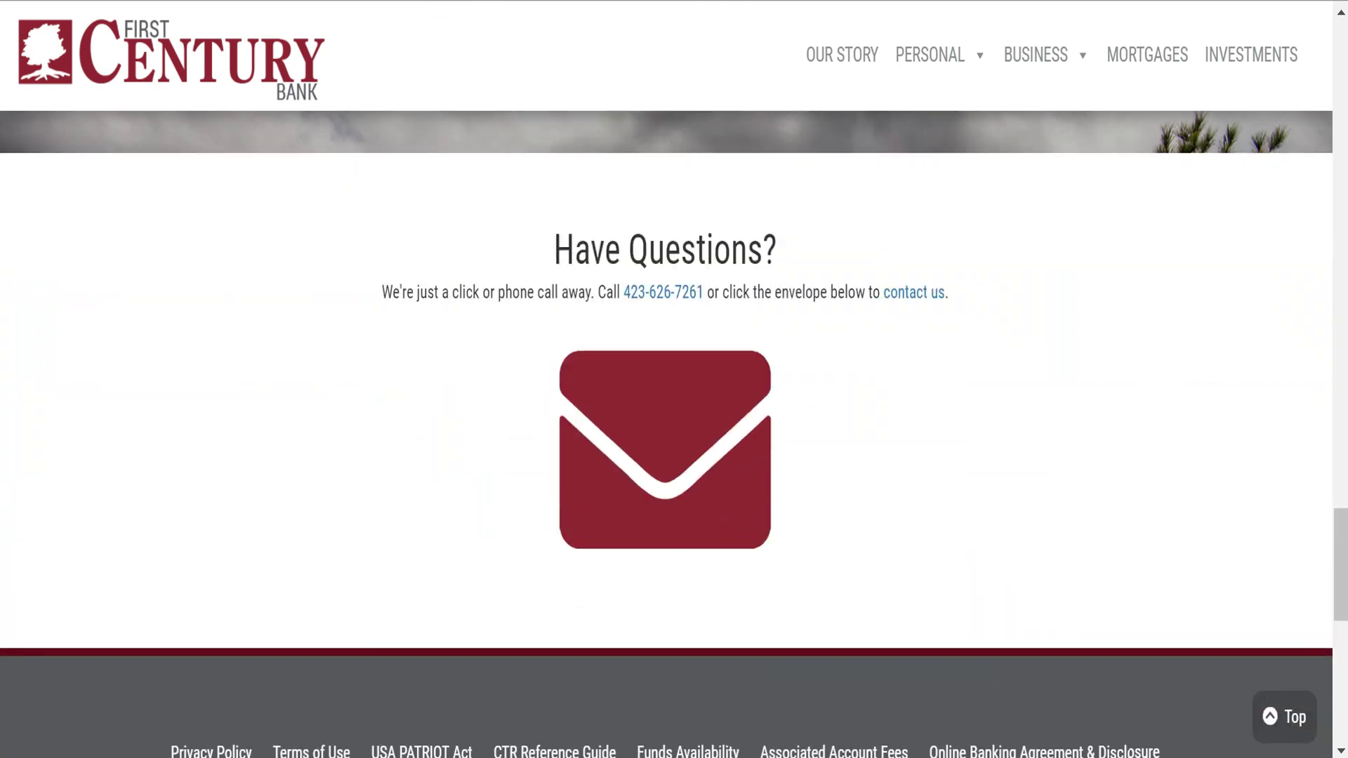
scroll(668, 436, up, 20)
scroll(295, 335, down, 1)
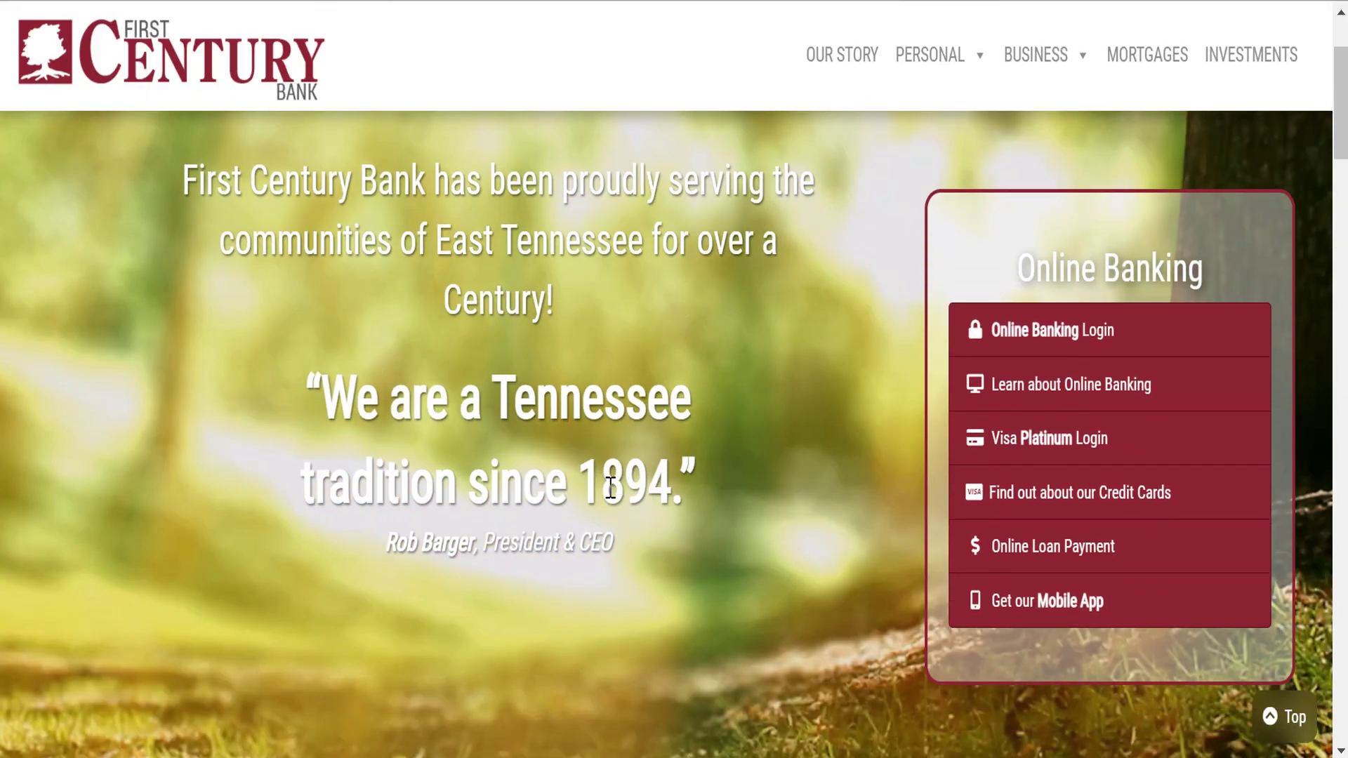
drag(583, 483, 699, 485)
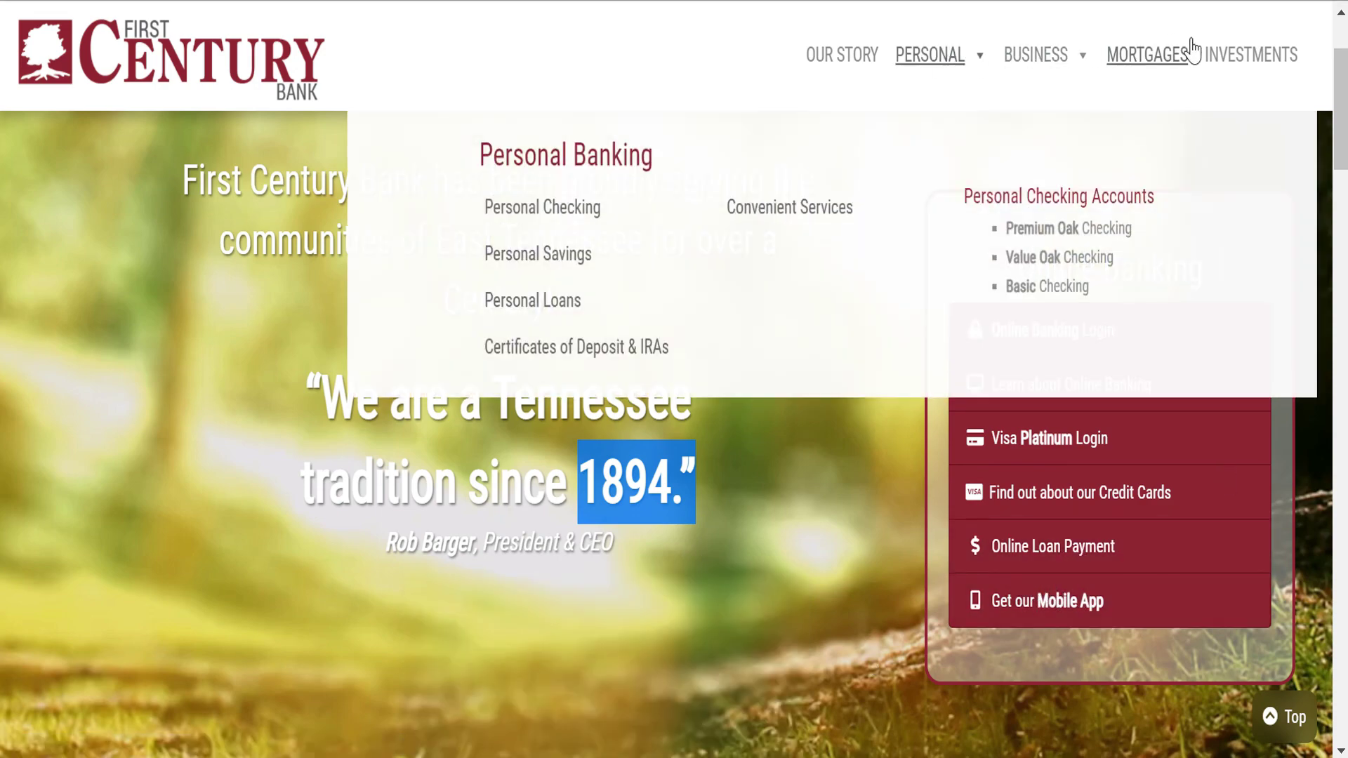
mouse_move(1026, 64)
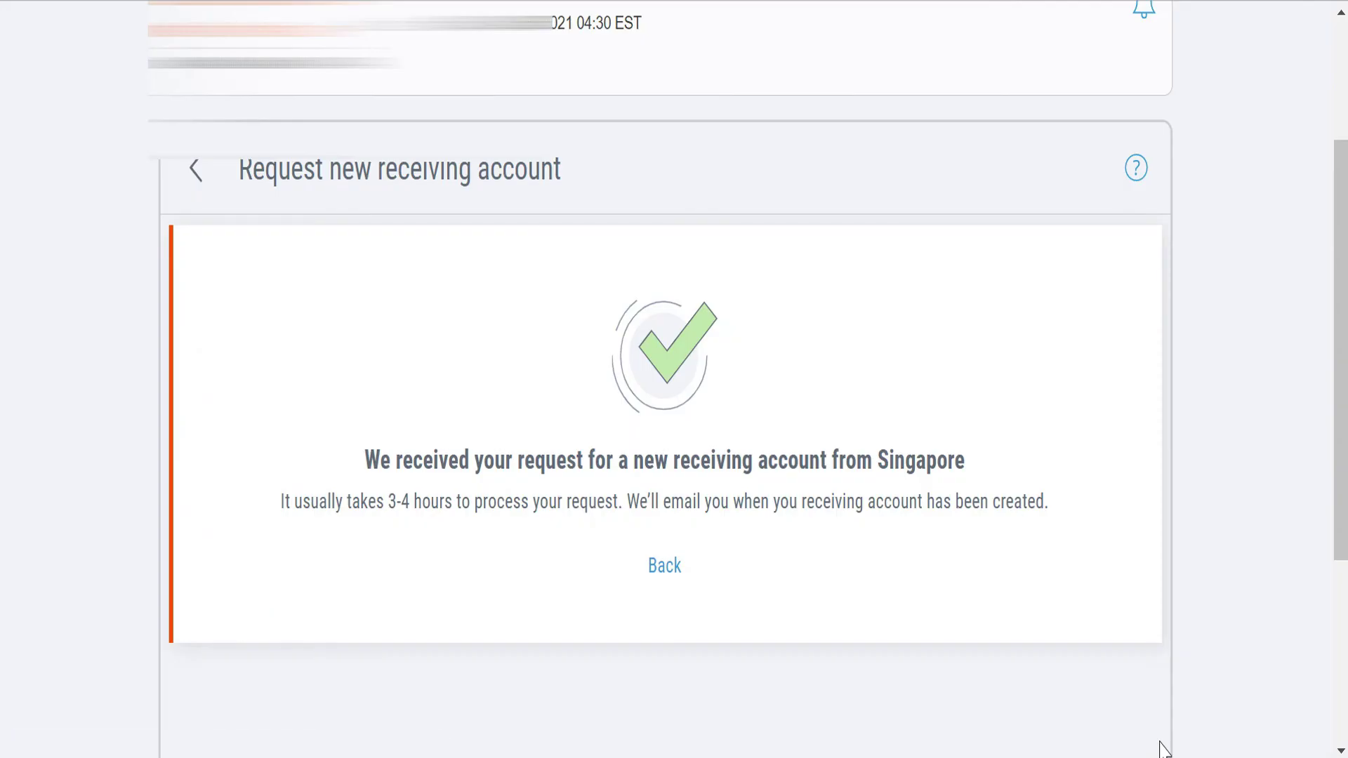
Confirm the Singapore account request was received and return to the Receiving accounts overview
scroll(701, 500, up, 1)
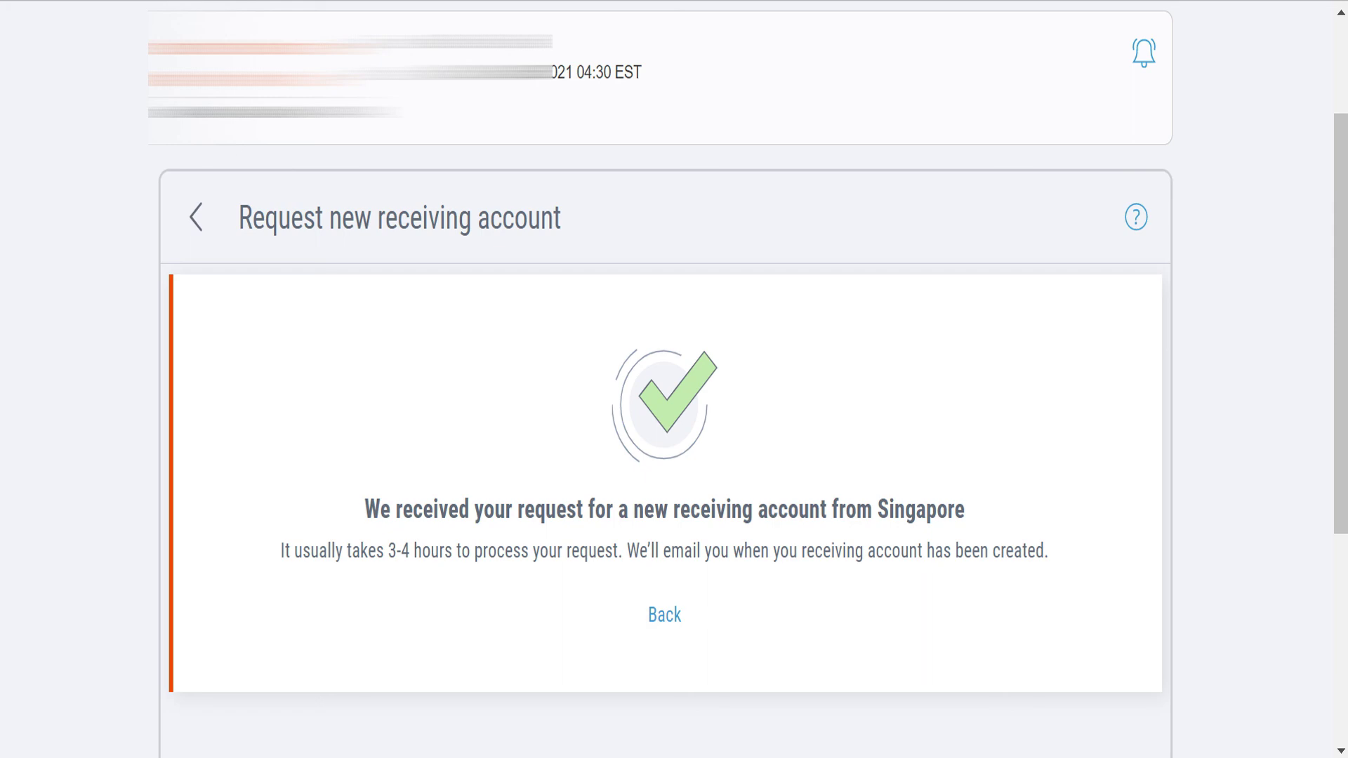
scroll(674, 379, up, 3)
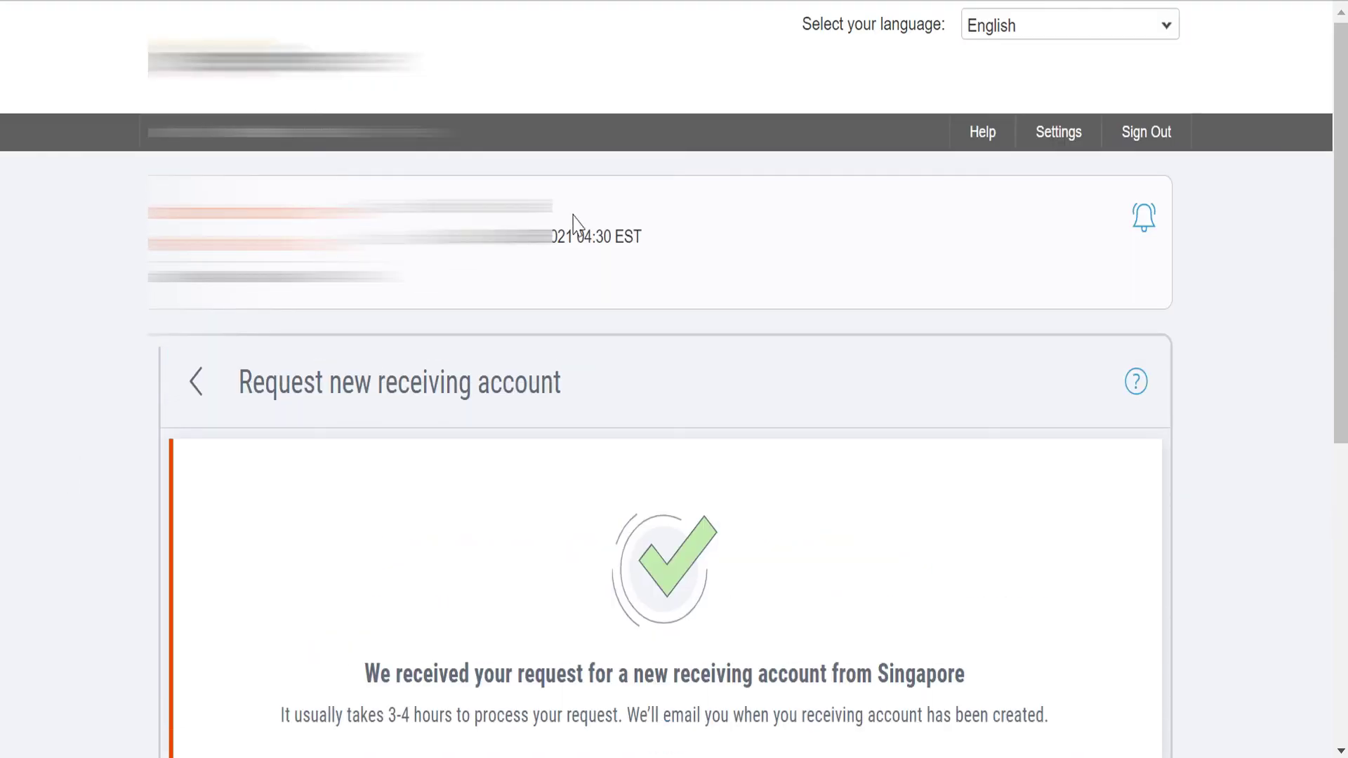
click(194, 396)
scroll(189, 391, down, 3)
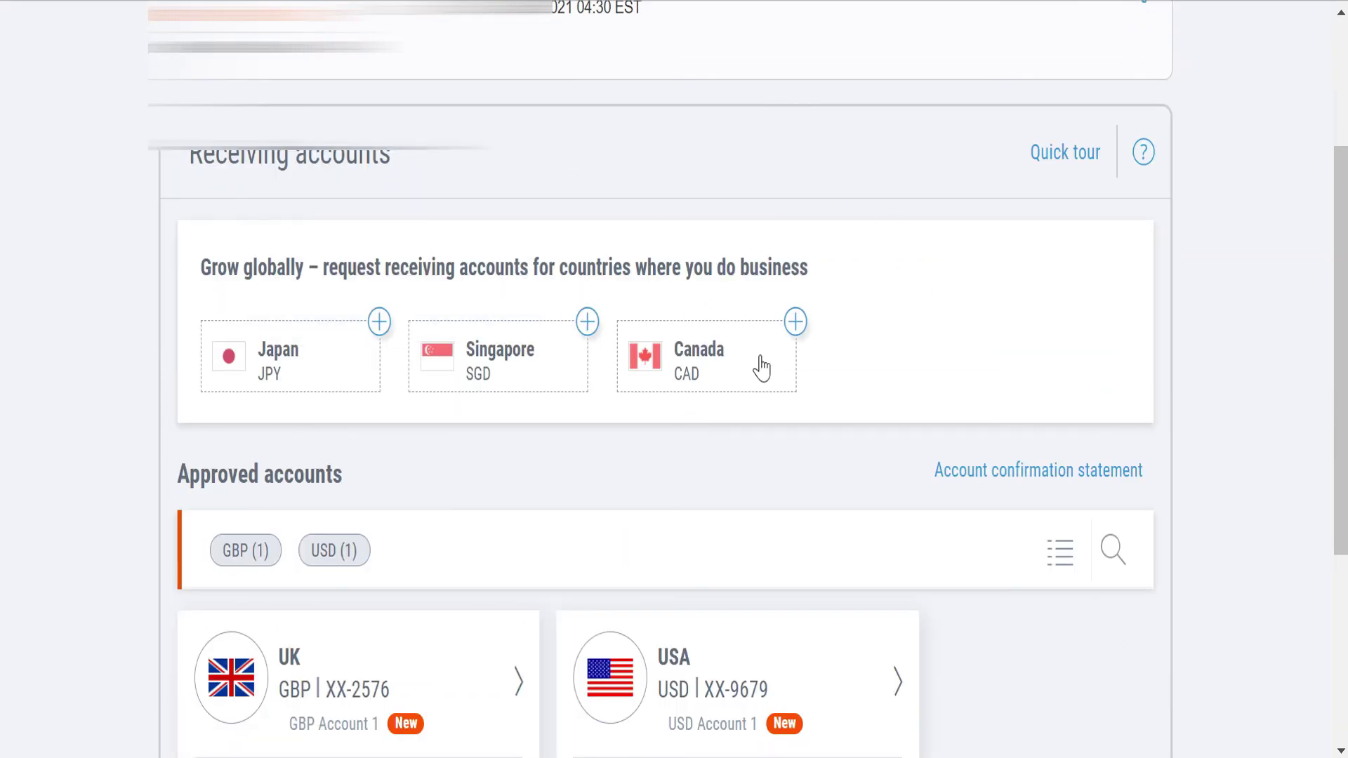
scroll(714, 365, down, 5)
scroll(660, 422, up, 3)
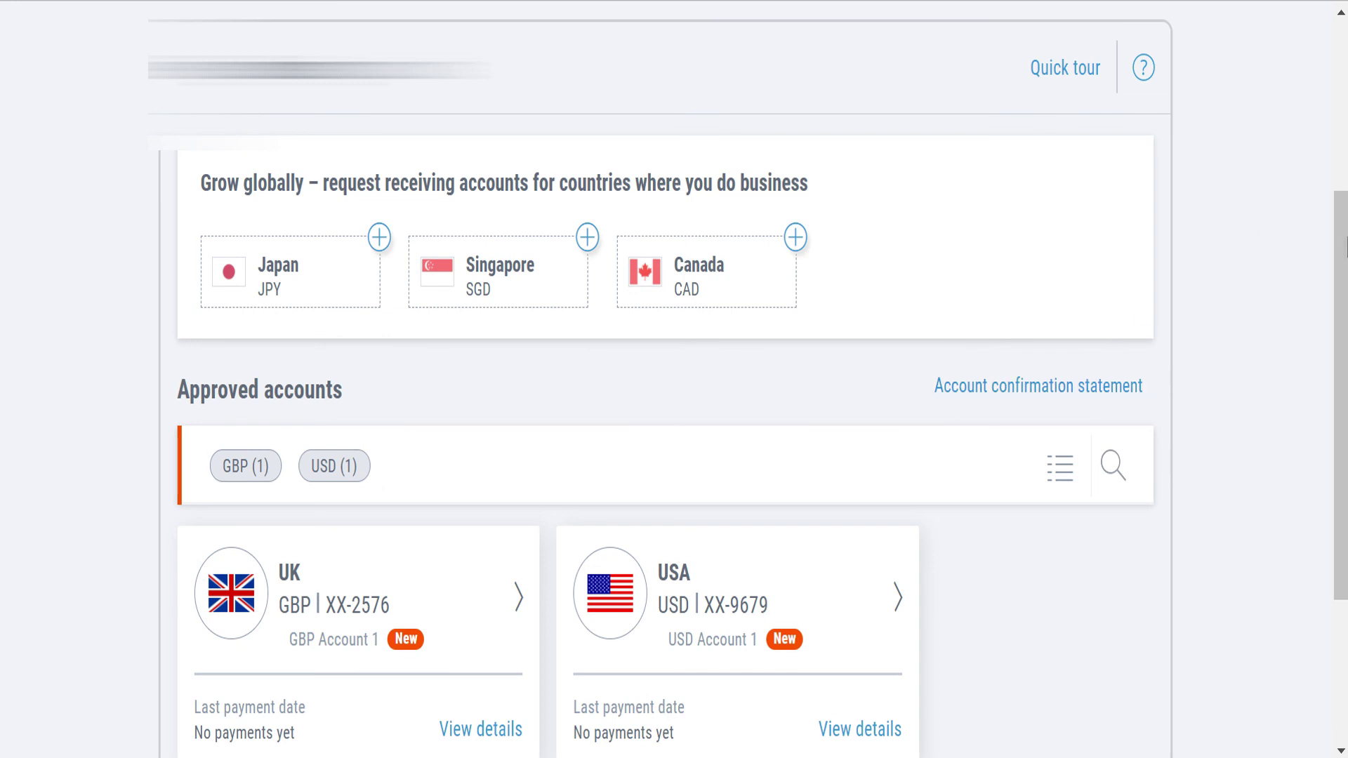
drag(1343, 243, 1344, 351)
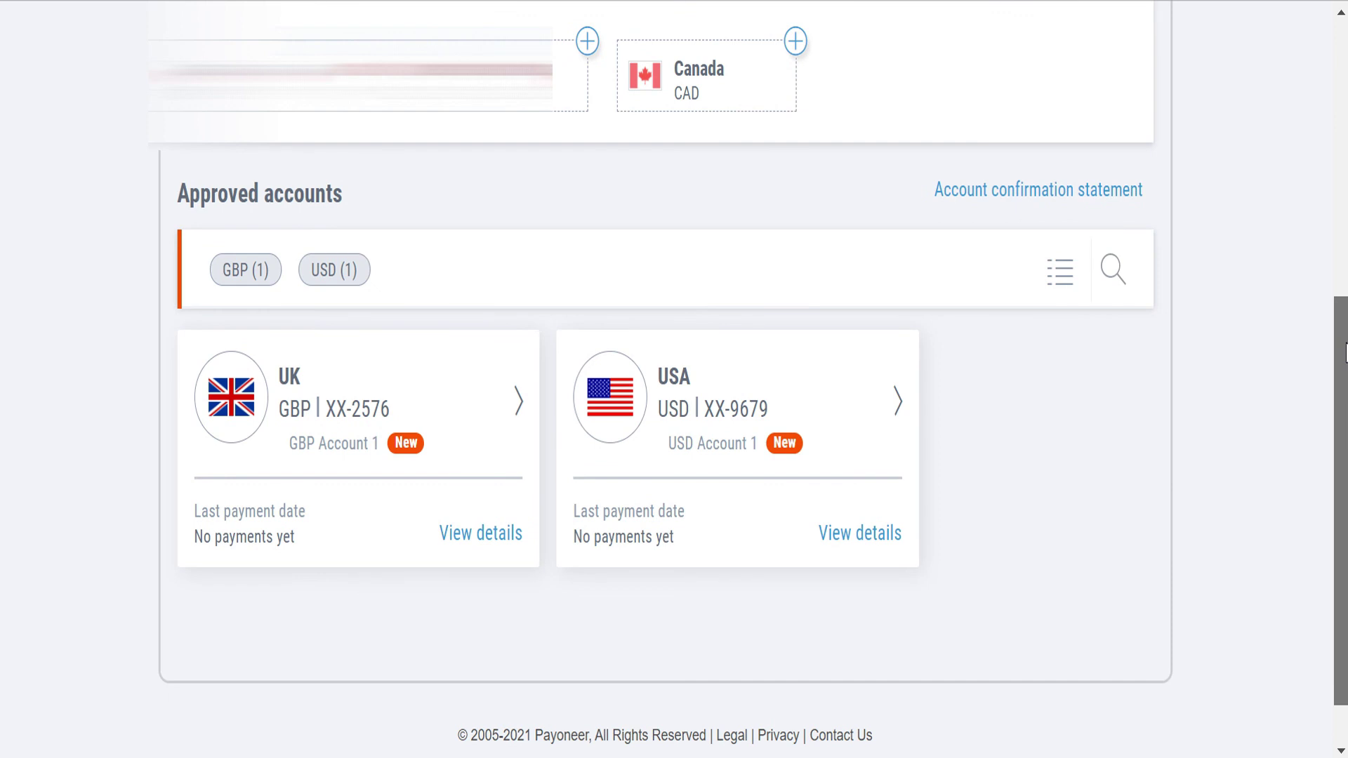
mouse_move(1345, 351)
mouse_down()
mouse_move(1344, 315)
mouse_move(1345, 330)
mouse_up()
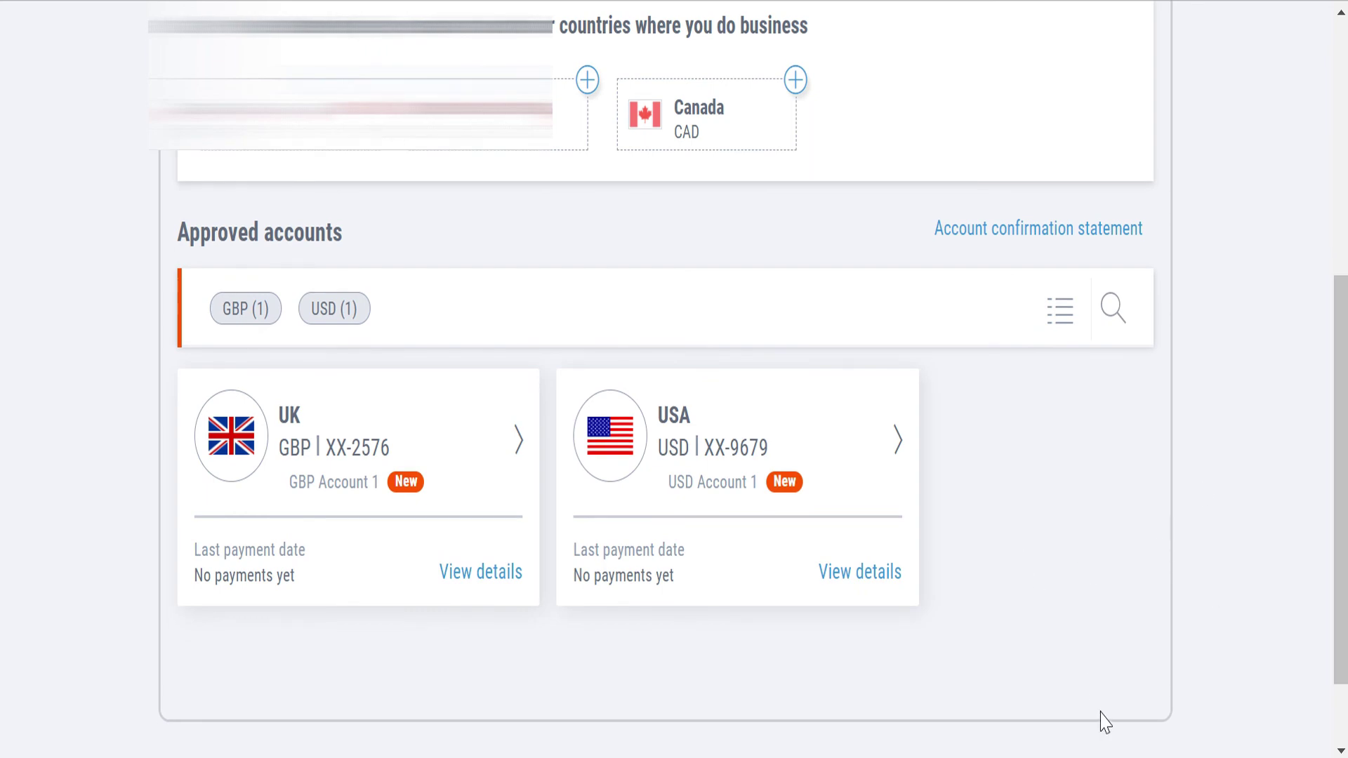
scroll(1234, 520, up, 7)
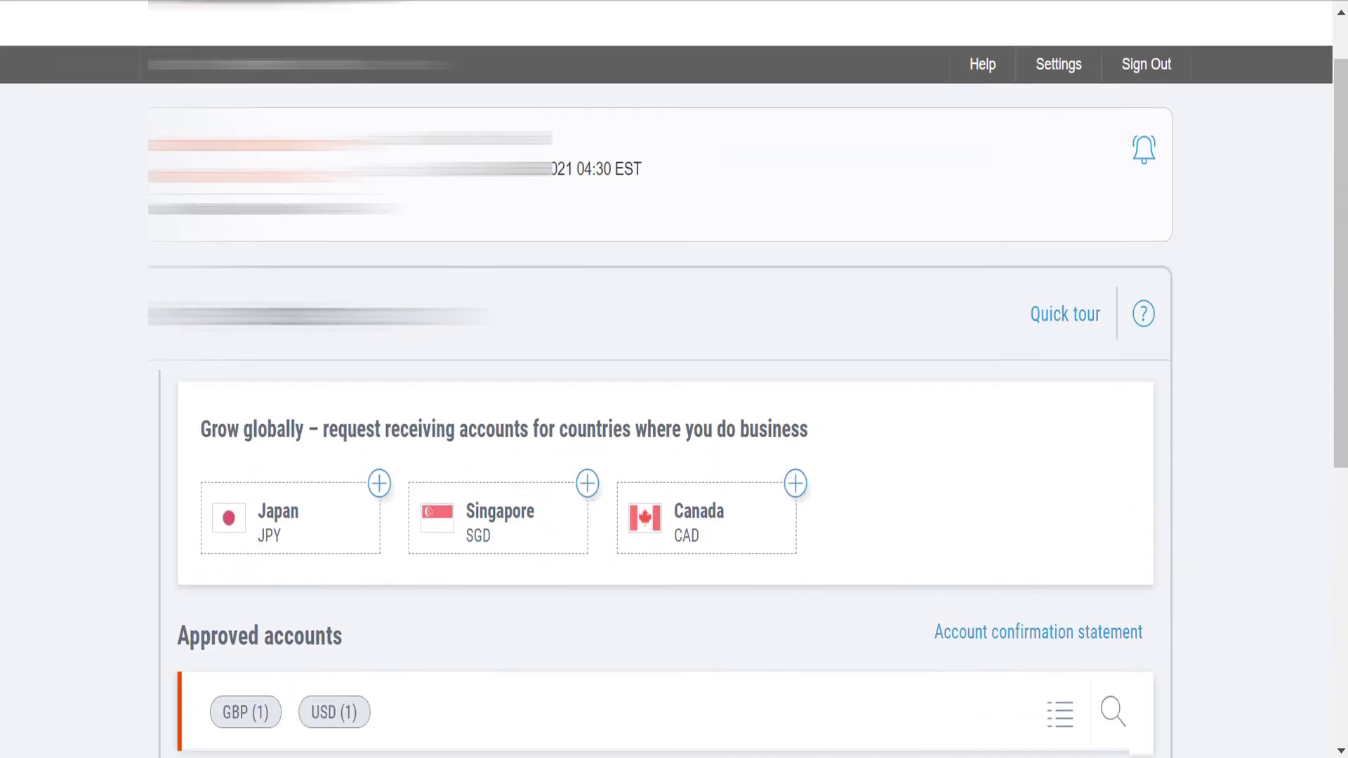